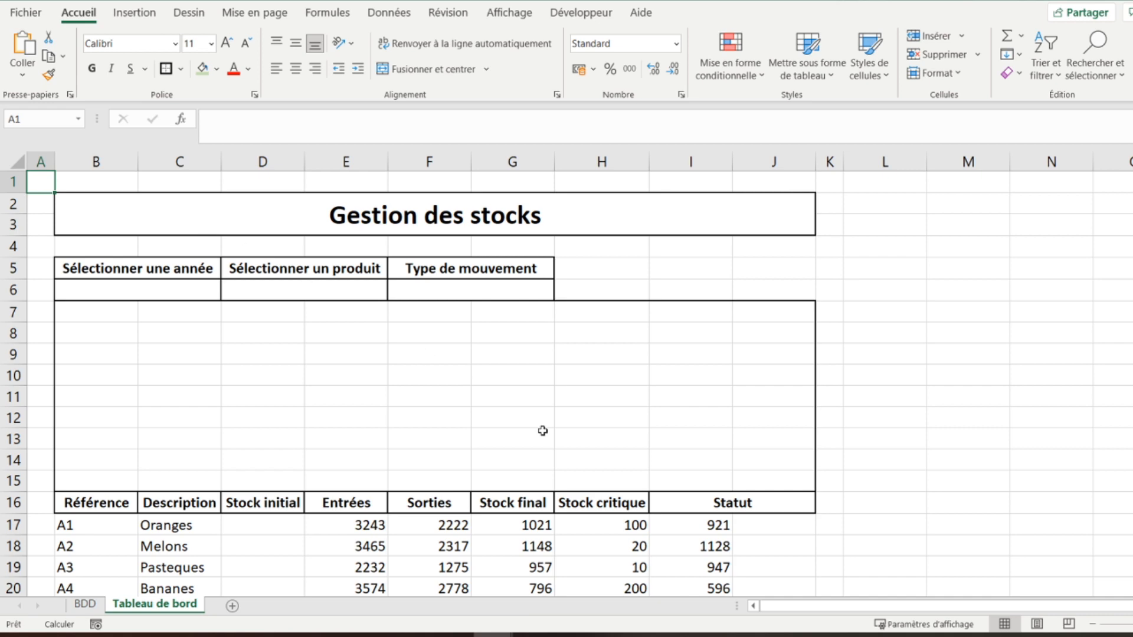
# Apply solid green data bars to the numeric Statut values in I17:I100.
pyautogui.click(694, 522)
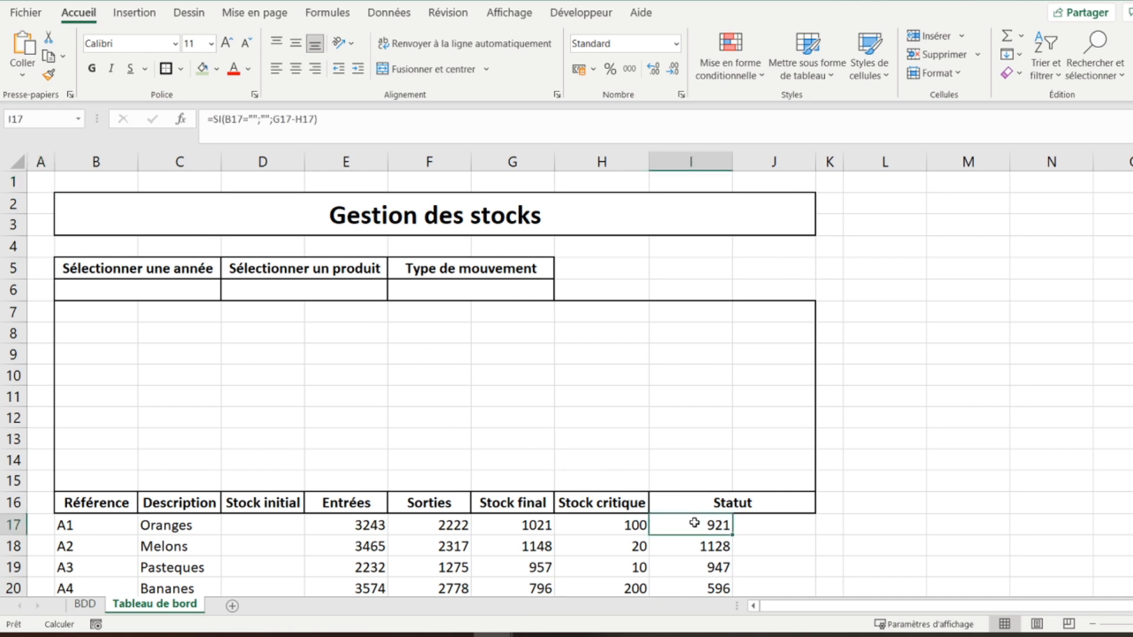
pyautogui.scroll(-3, 694, 523)
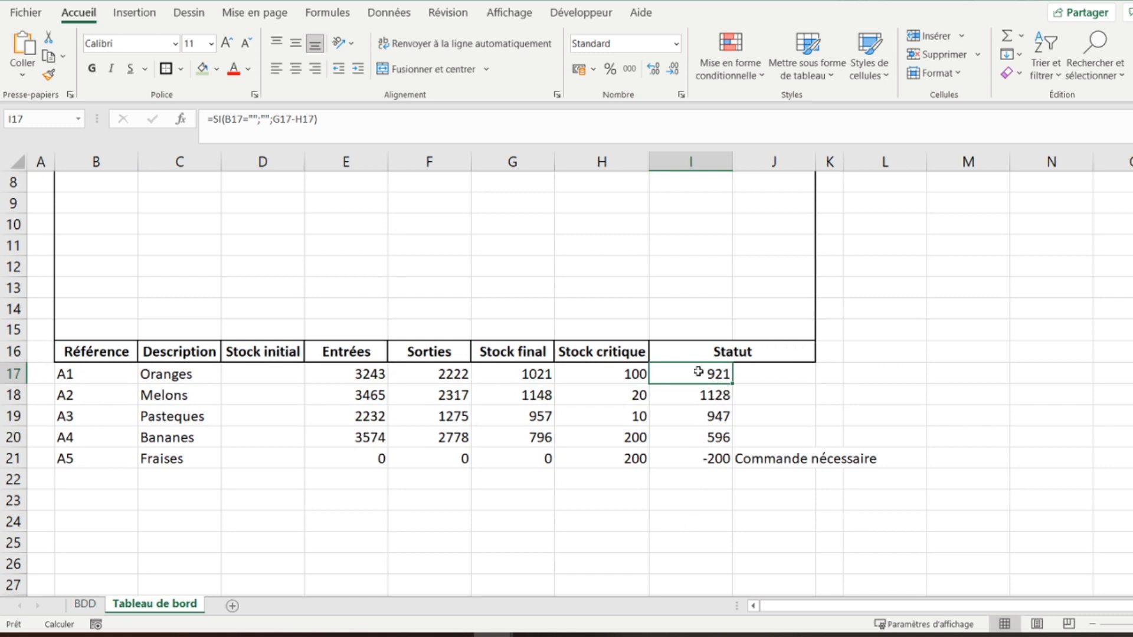
pyautogui.moveTo(699, 372); pyautogui.dragTo(700, 511)
pyautogui.scroll(16, 699, 262)
pyautogui.scroll(9, 700, 263)
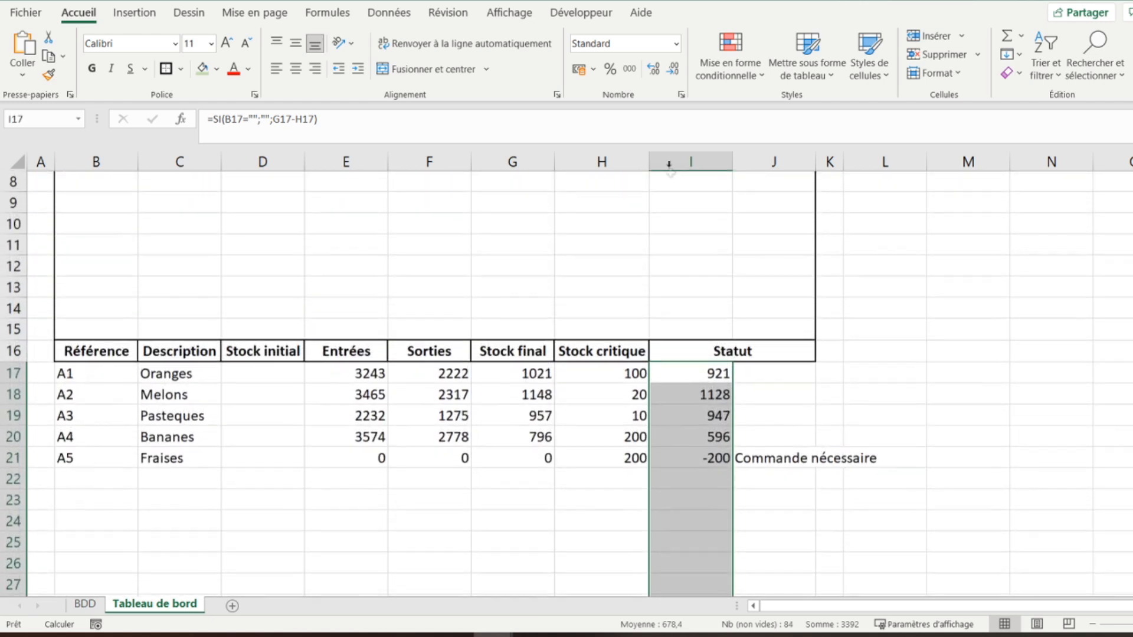
pyautogui.click(711, 79)
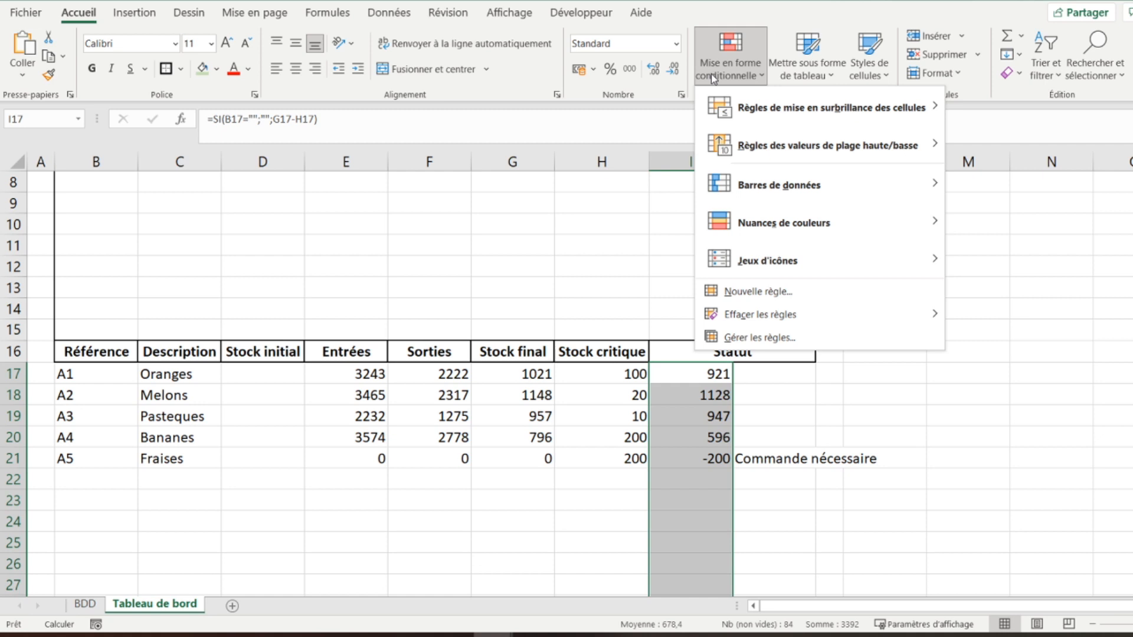
pyautogui.moveTo(841, 186)
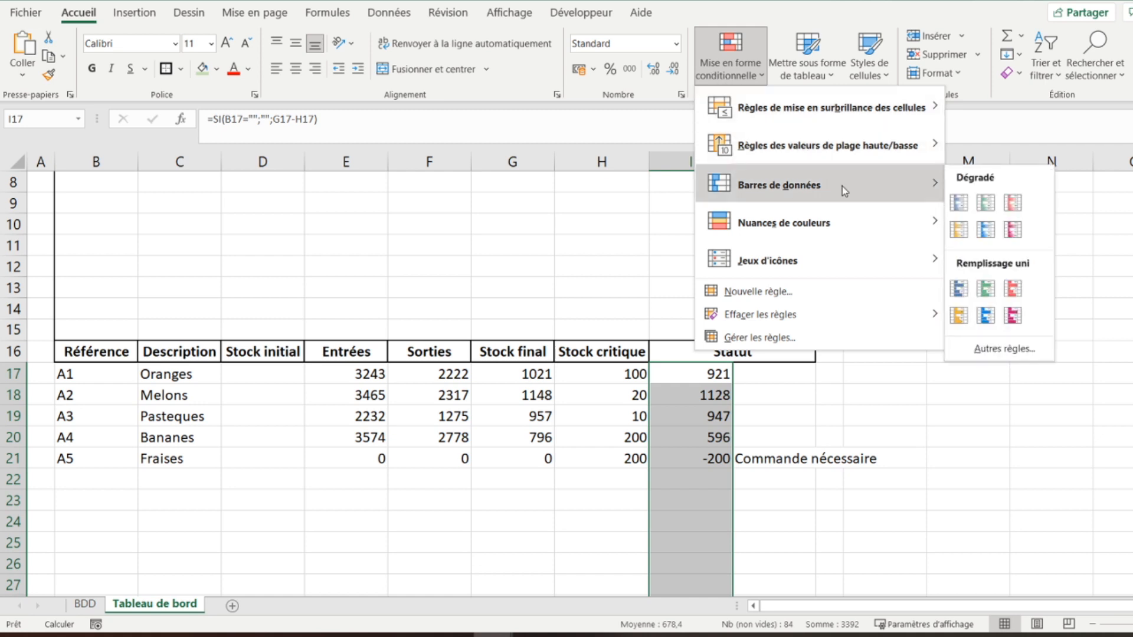
pyautogui.click(985, 289)
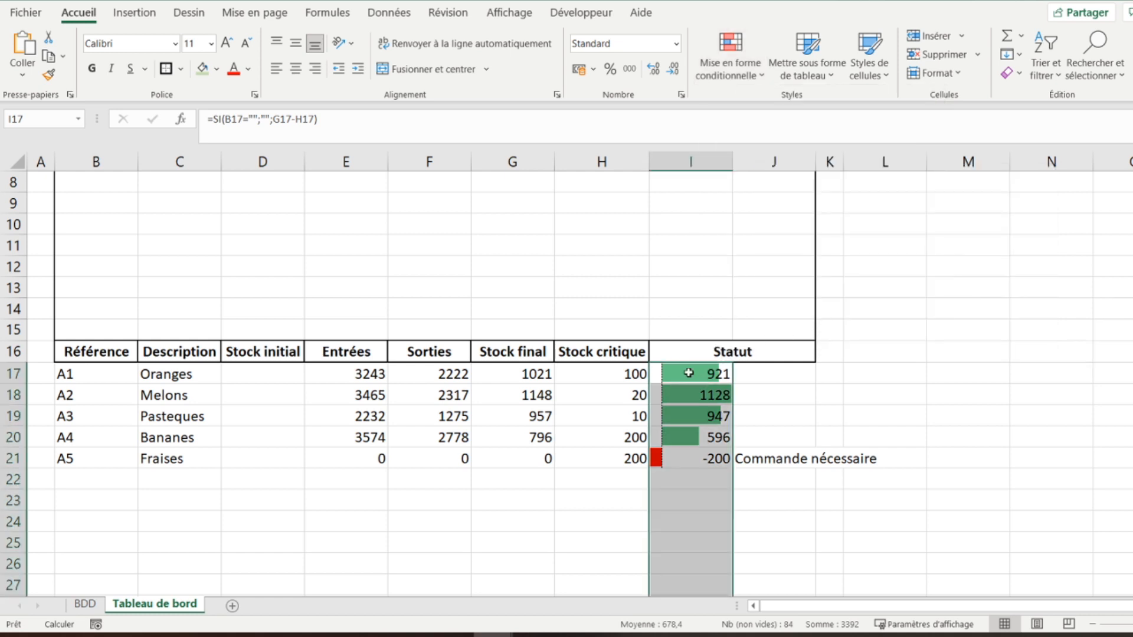
# Review the Statut cells in rows 17 to 21 and widen column J to fit the "Commande nécessaire" text.
pyautogui.click(657, 372)
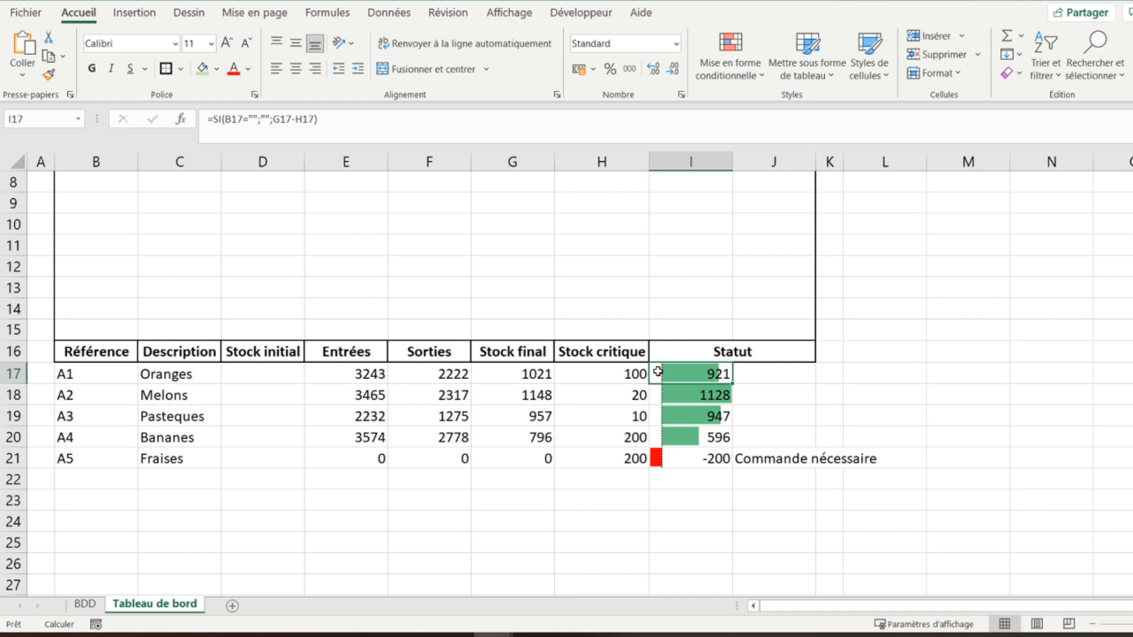
pyautogui.press('Down')
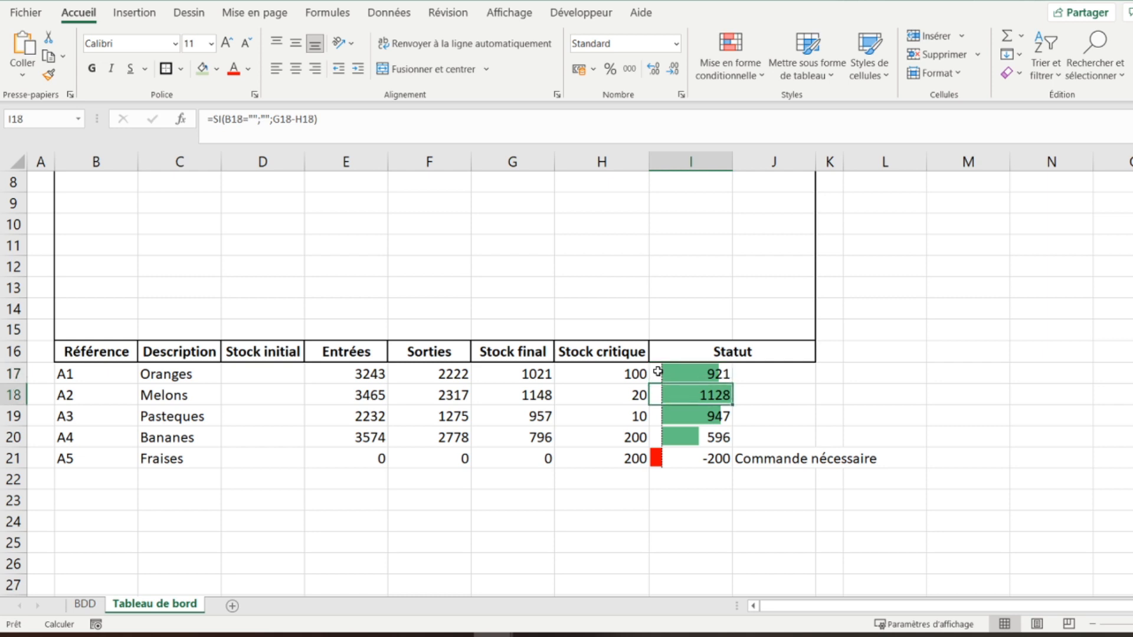
pyautogui.press('Down')
pyautogui.press('Down')
pyautogui.press('Down')
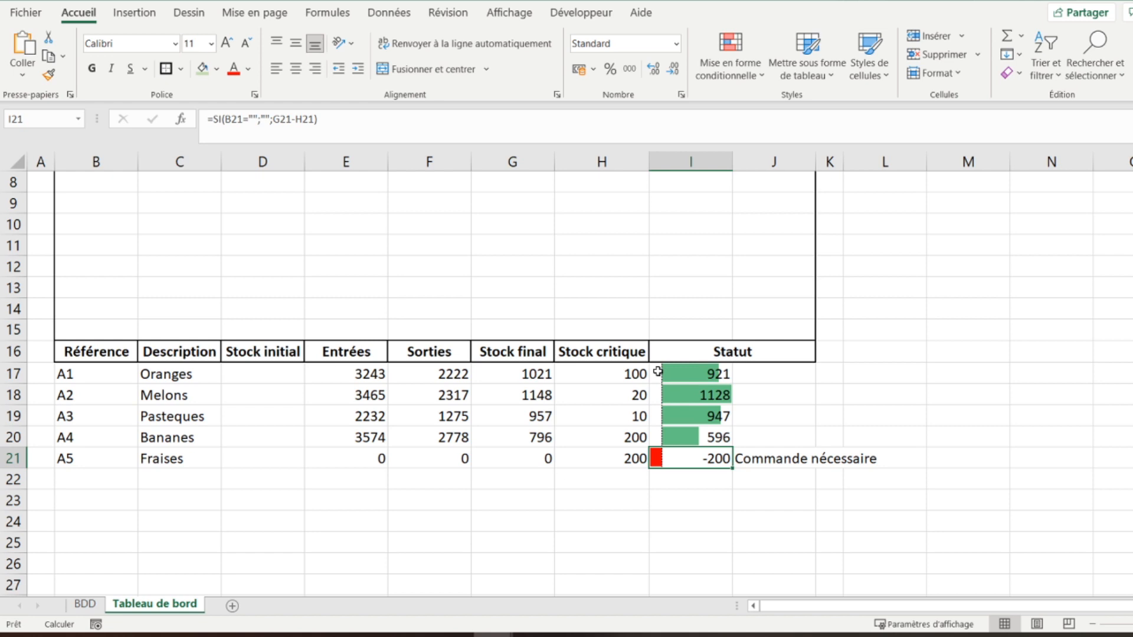
pyautogui.press('Right')
pyautogui.press('Up')
pyautogui.press('Up')
pyautogui.press('Up')
pyautogui.press('Up')
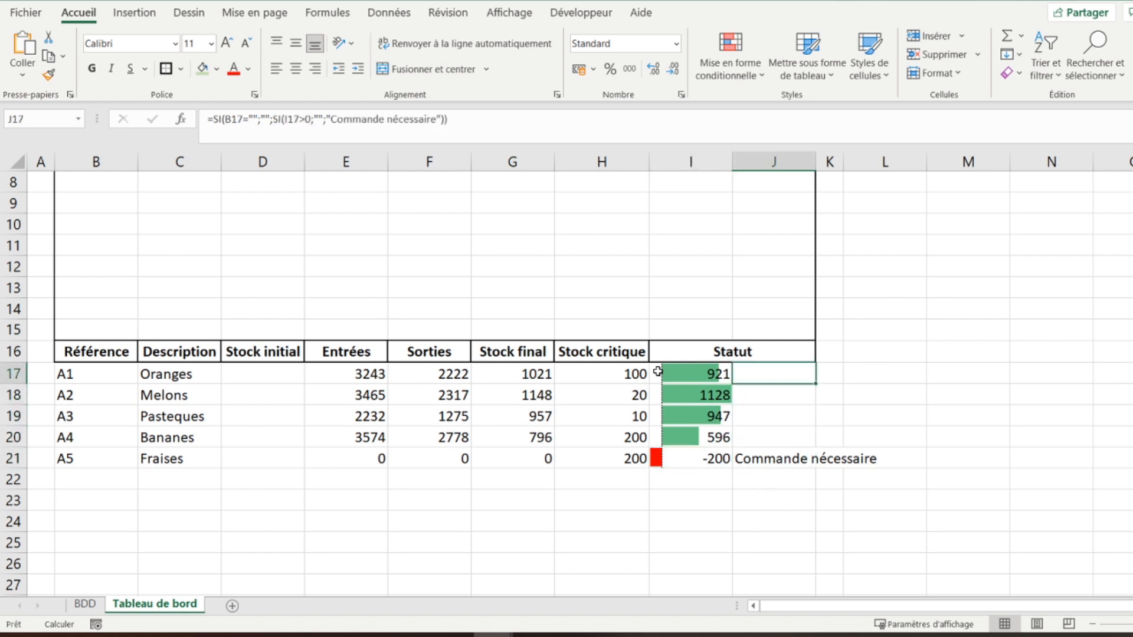
pyautogui.moveTo(811, 167); pyautogui.dragTo(887, 168)
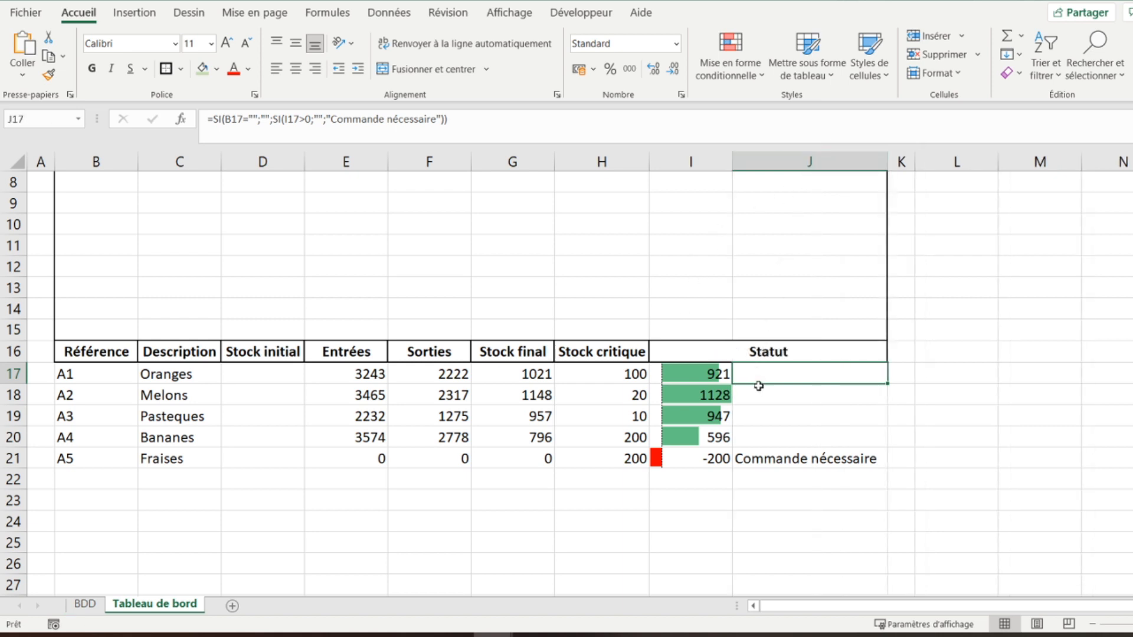
# Add a text-contains highlight rule to J17:J100 for "Commande nécessaire", using the light red fill with red text.
pyautogui.moveTo(765, 369)
pyautogui.mouseDown()
pyautogui.moveTo(767, 596)
pyautogui.moveTo(764, 368)
pyautogui.mouseUp()
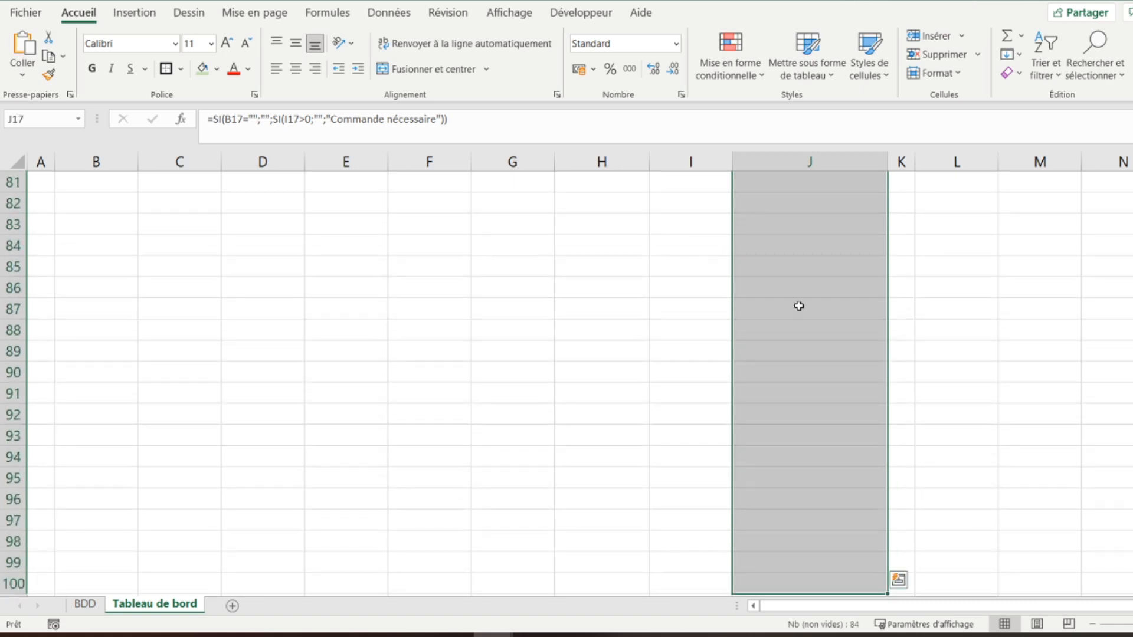
pyautogui.scroll(20, 799, 306)
pyautogui.scroll(-2, 799, 306)
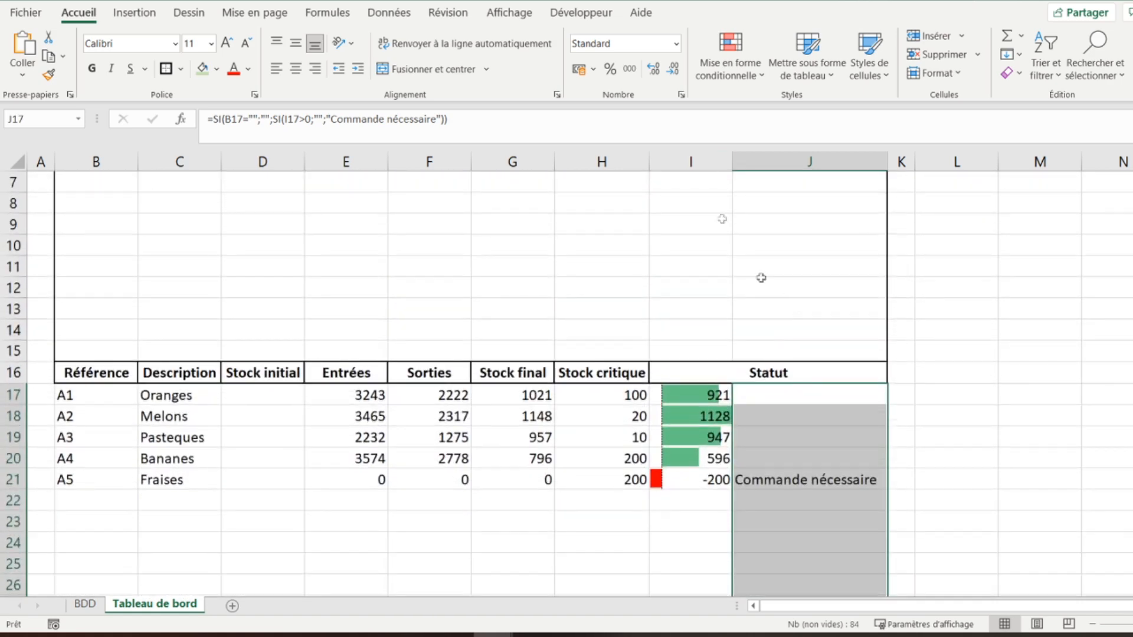
pyautogui.click(721, 76)
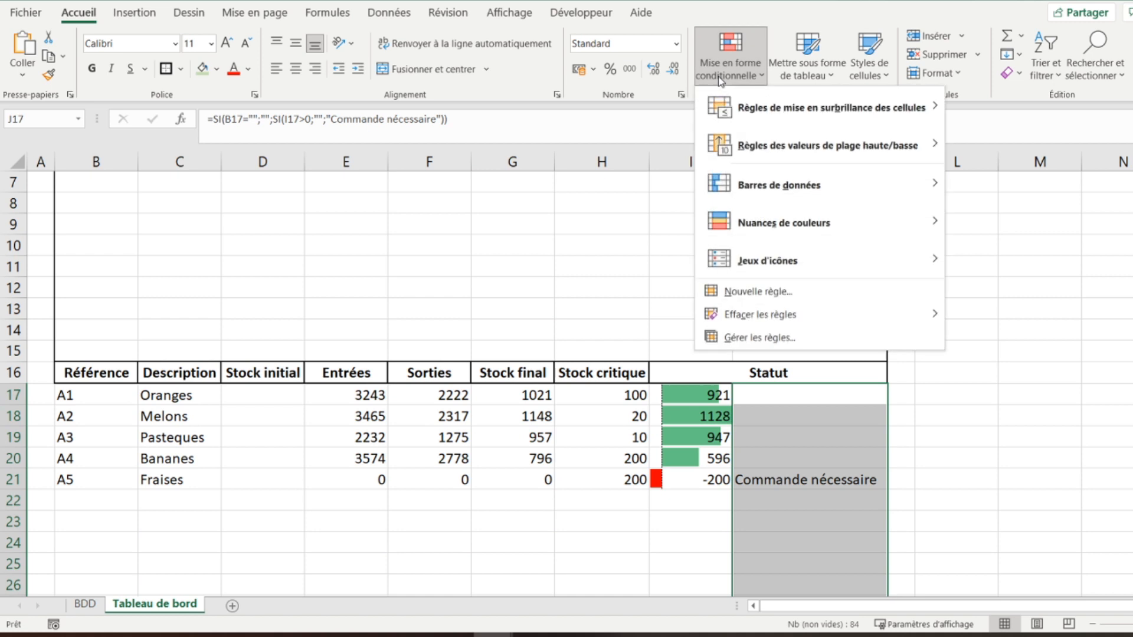
pyautogui.moveTo(835, 109)
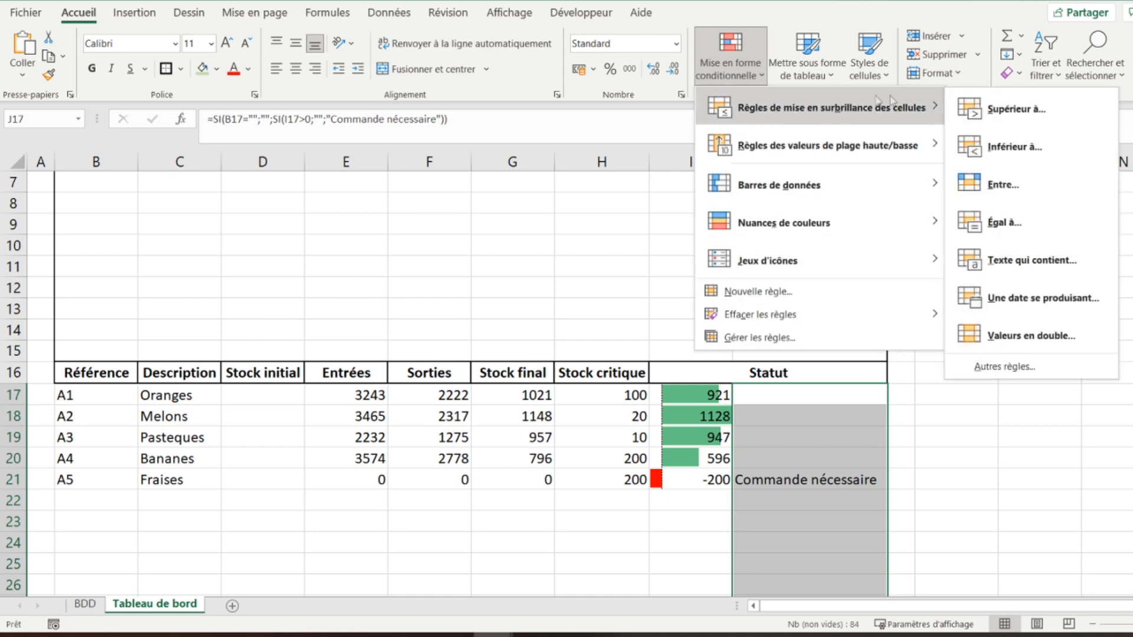
pyautogui.click(1006, 261)
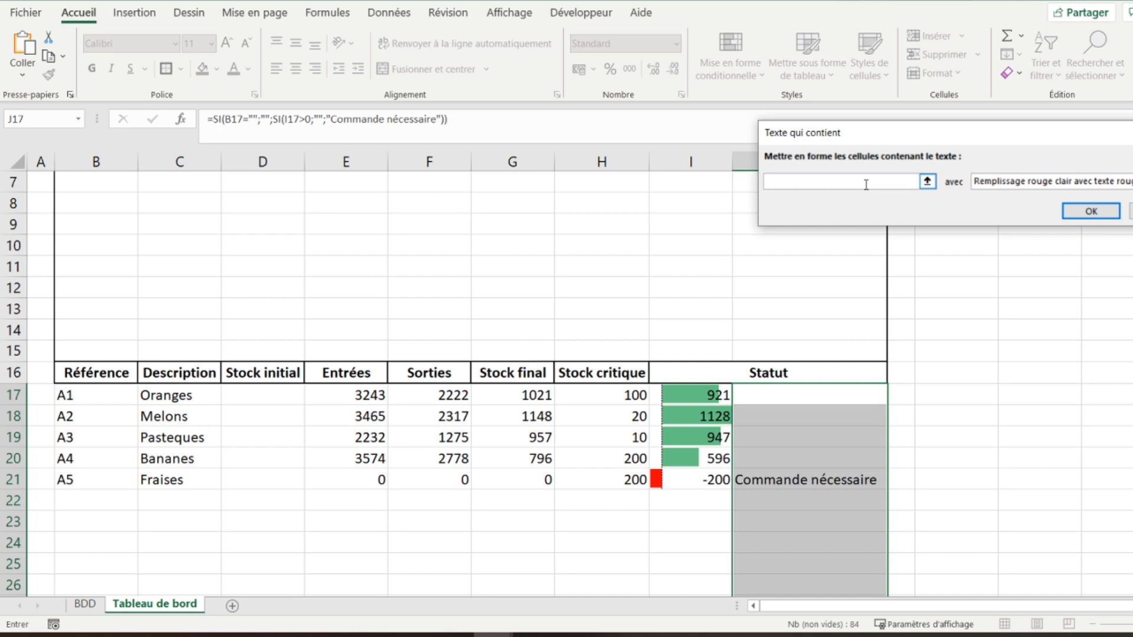
pyautogui.write('Comman')
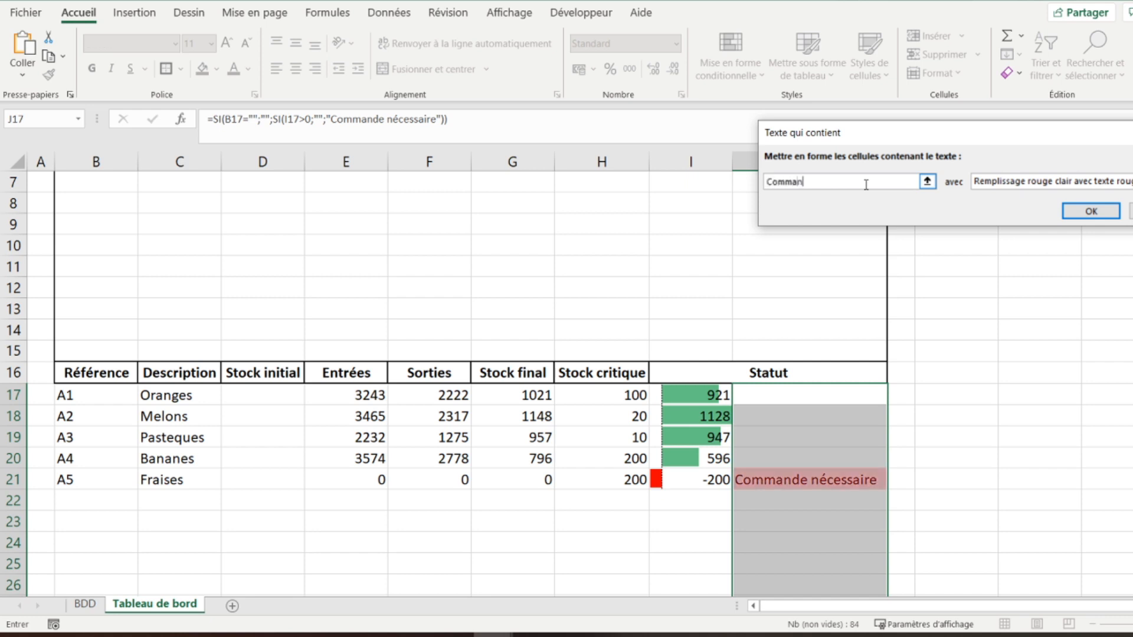
pyautogui.write('de nécessaire')
pyautogui.click(1092, 212)
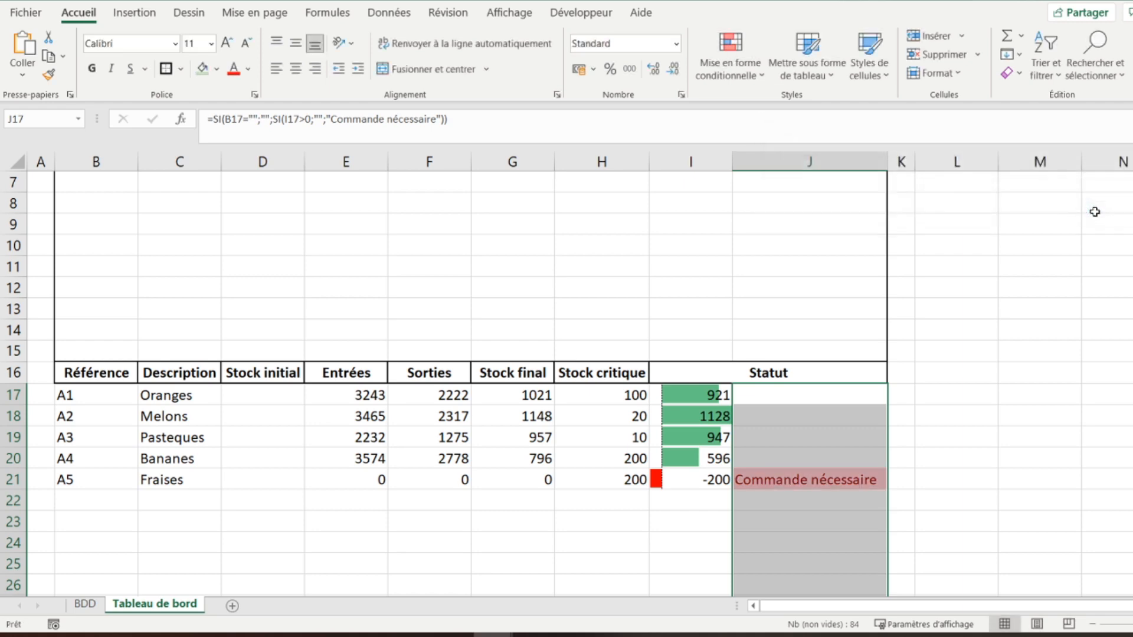
pyautogui.click(699, 395)
pyautogui.scroll(1, 549, 427)
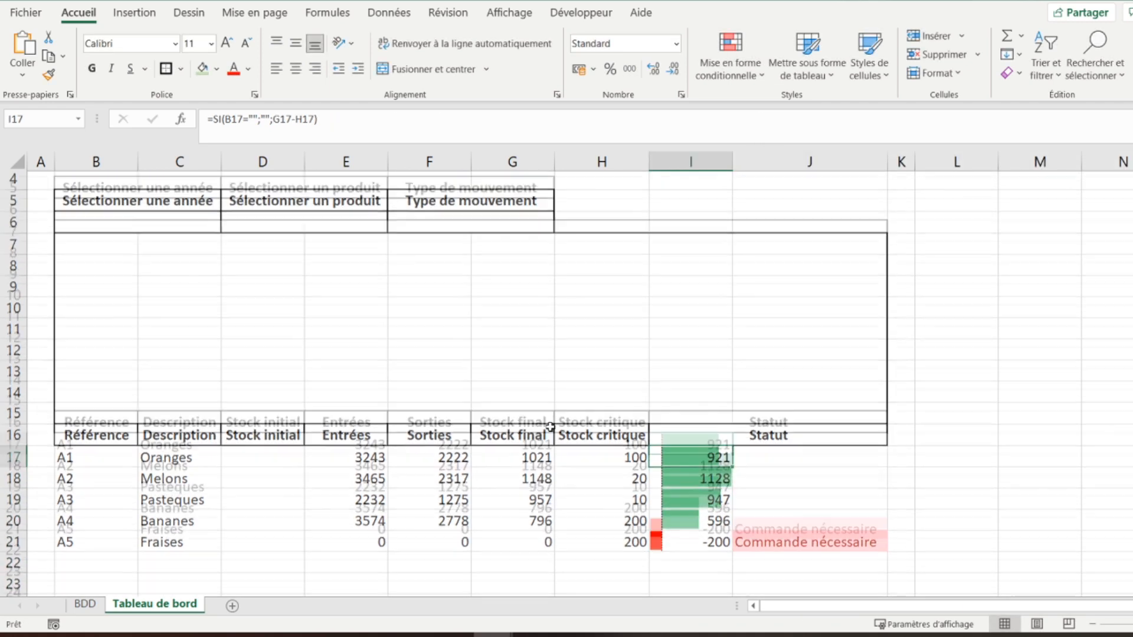
pyautogui.scroll(-1, 550, 427)
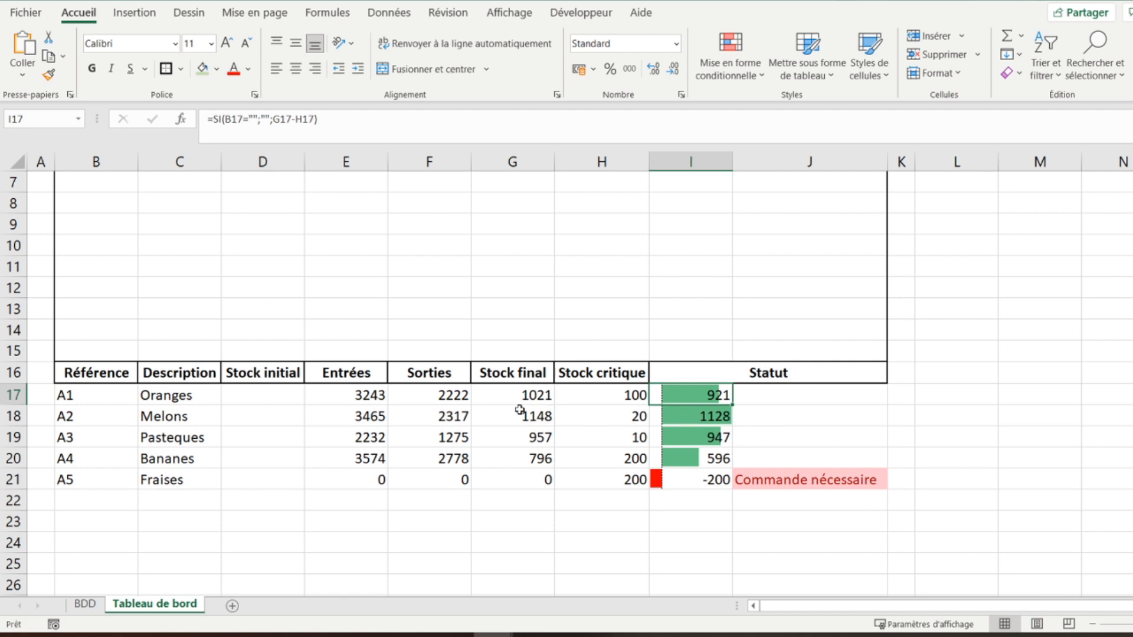
# Test the status formatting by entering 250 as the initial stock for Fraises in D21, and clear the value.
pyautogui.click(538, 394)
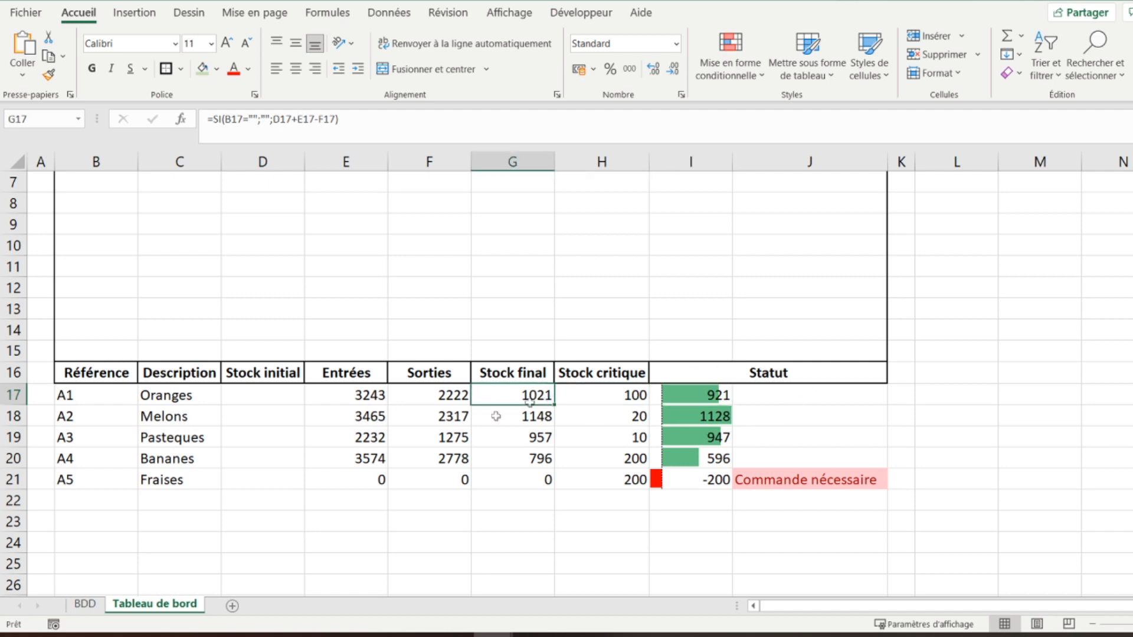
pyautogui.click(257, 480)
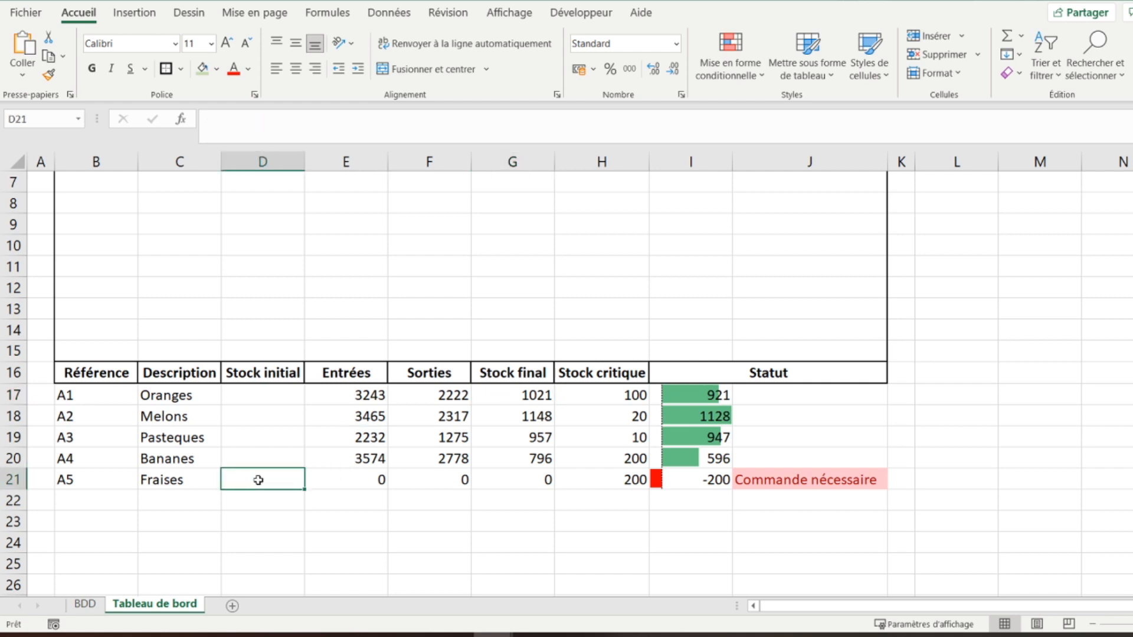
pyautogui.write('250')
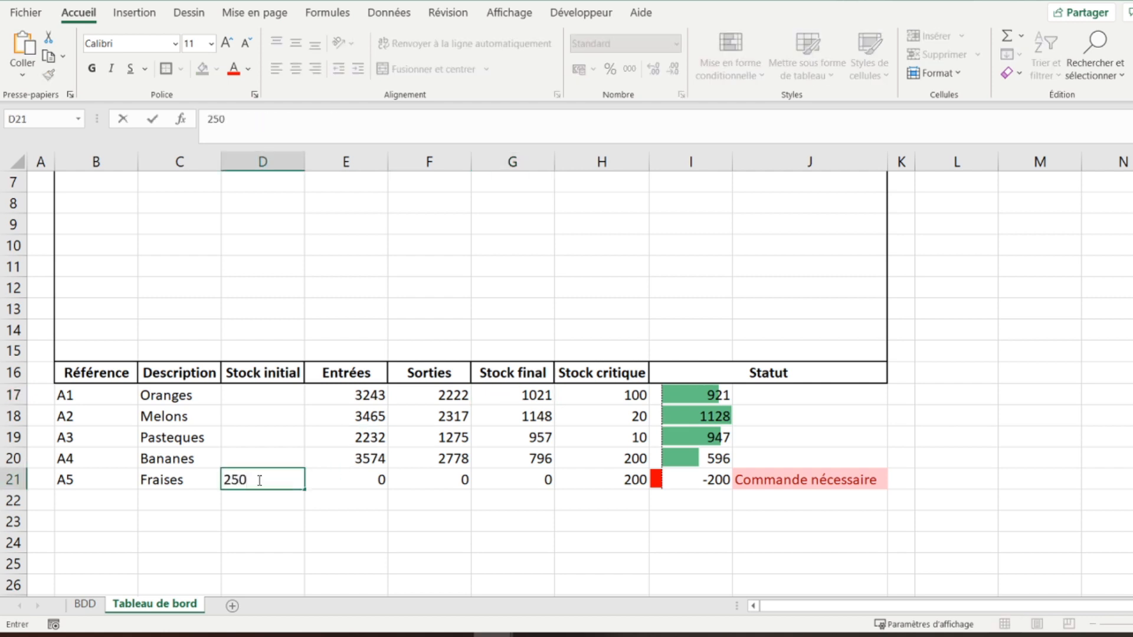
pyautogui.press('Return')
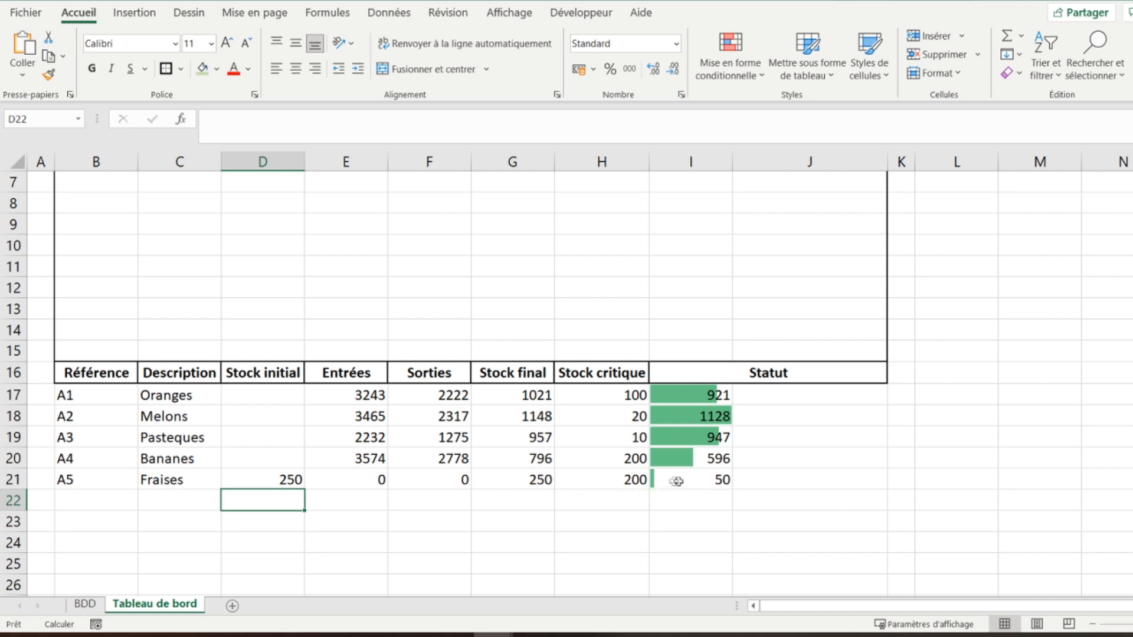
pyautogui.click(284, 474)
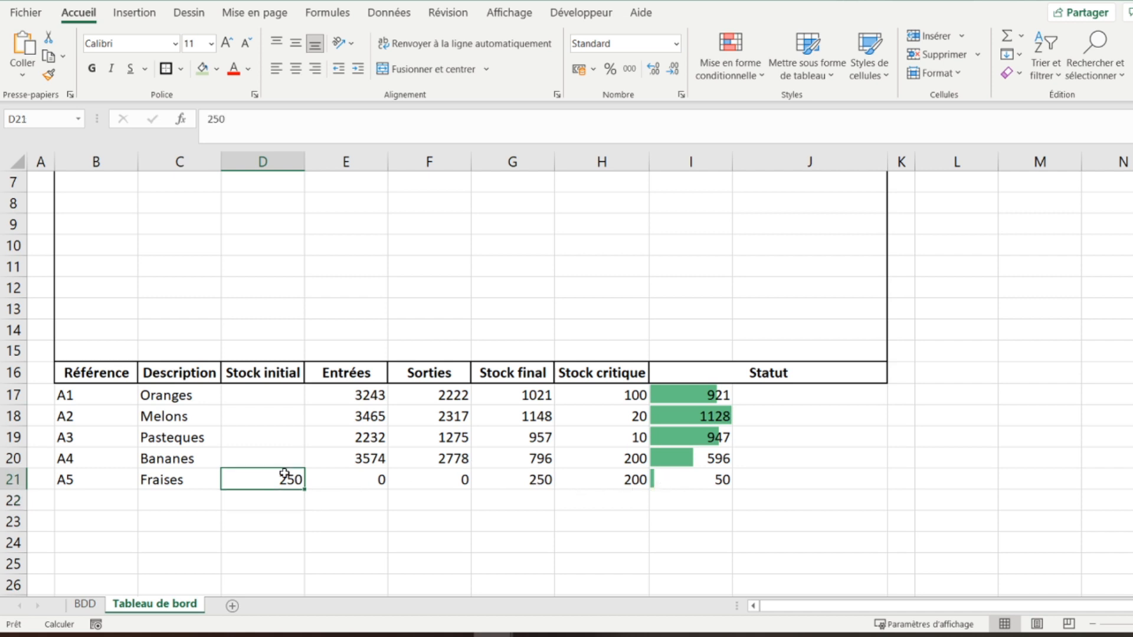
pyautogui.press('Delete')
pyautogui.scroll(2, 399, 372)
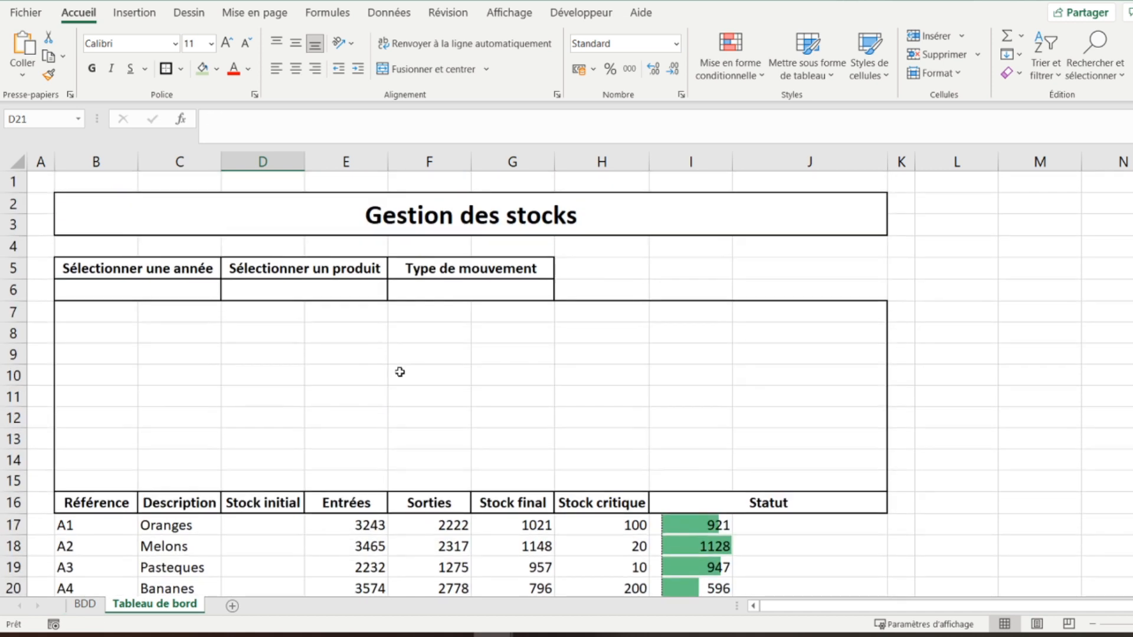
# Add a data validation dropdown list to the year selection cell B6 with the values 2020, 2021 and 2022.
pyautogui.click(156, 290)
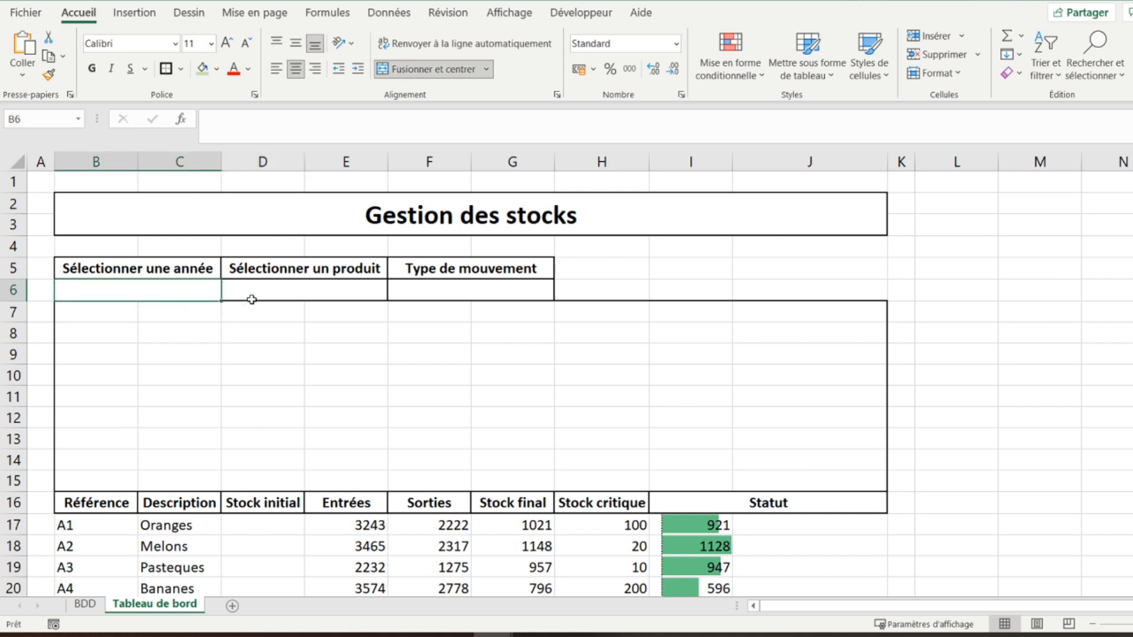
pyautogui.click(281, 293)
pyautogui.click(425, 288)
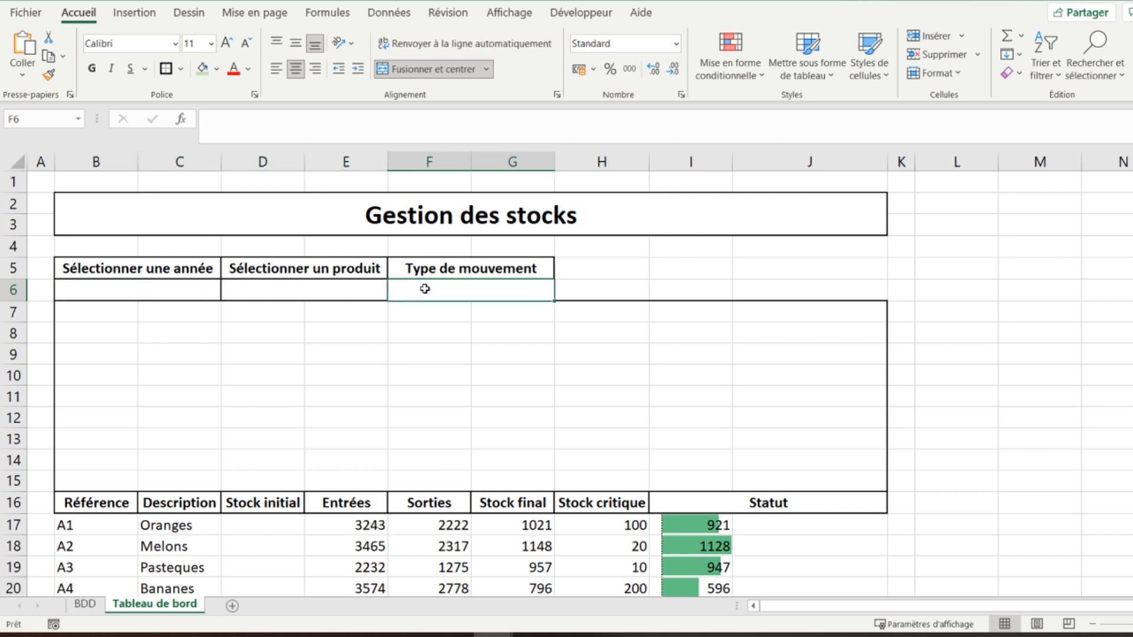
pyautogui.click(186, 295)
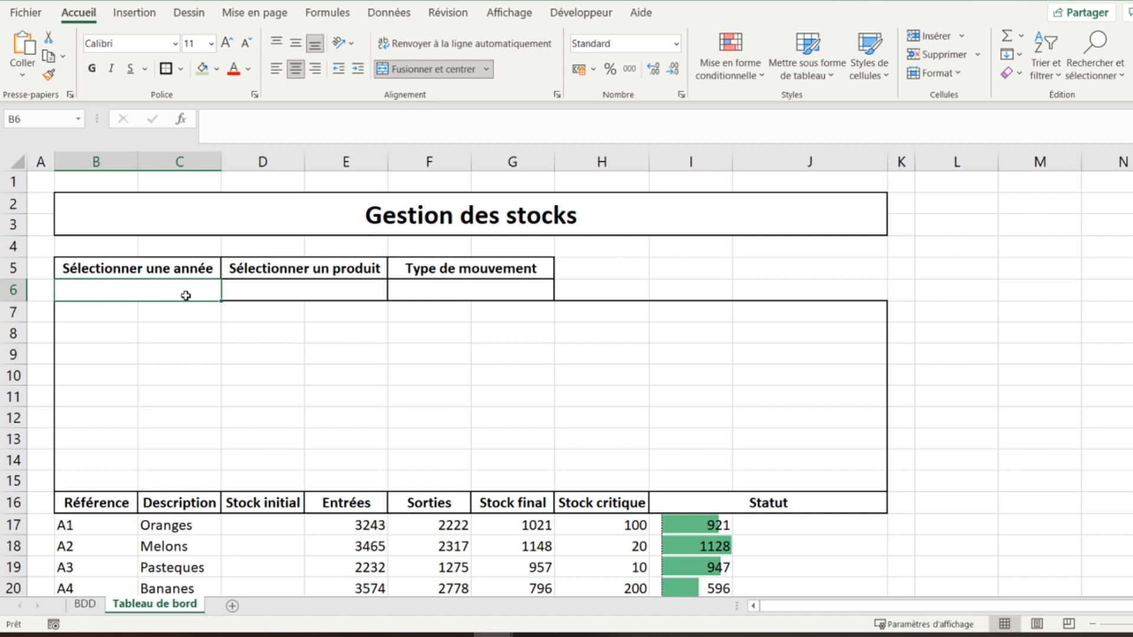
pyautogui.click(369, 13)
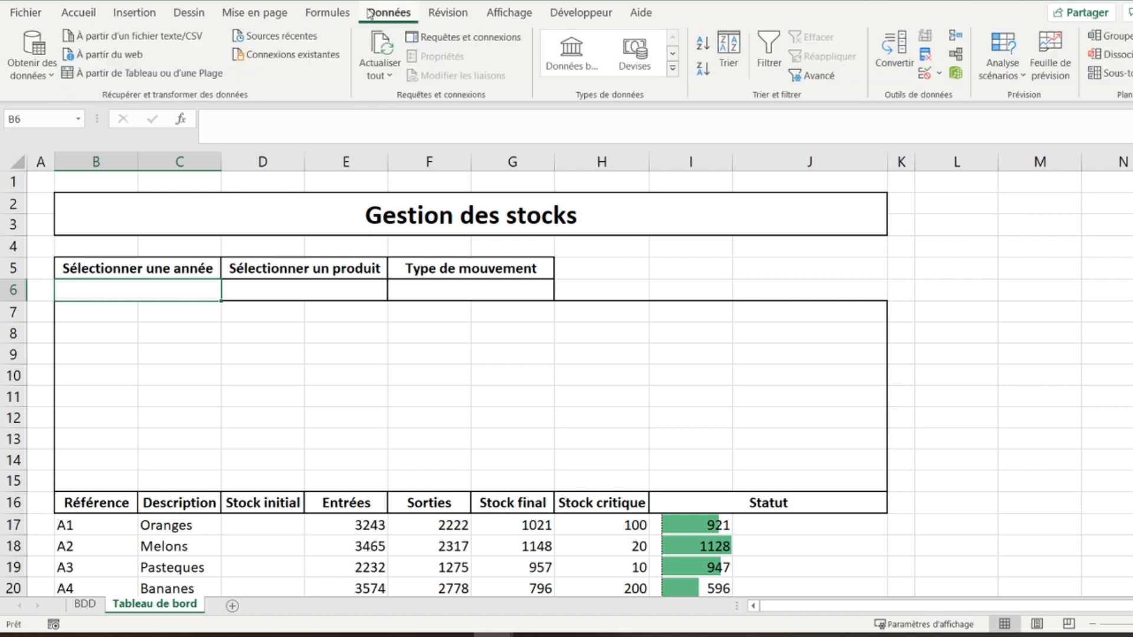
pyautogui.click(924, 74)
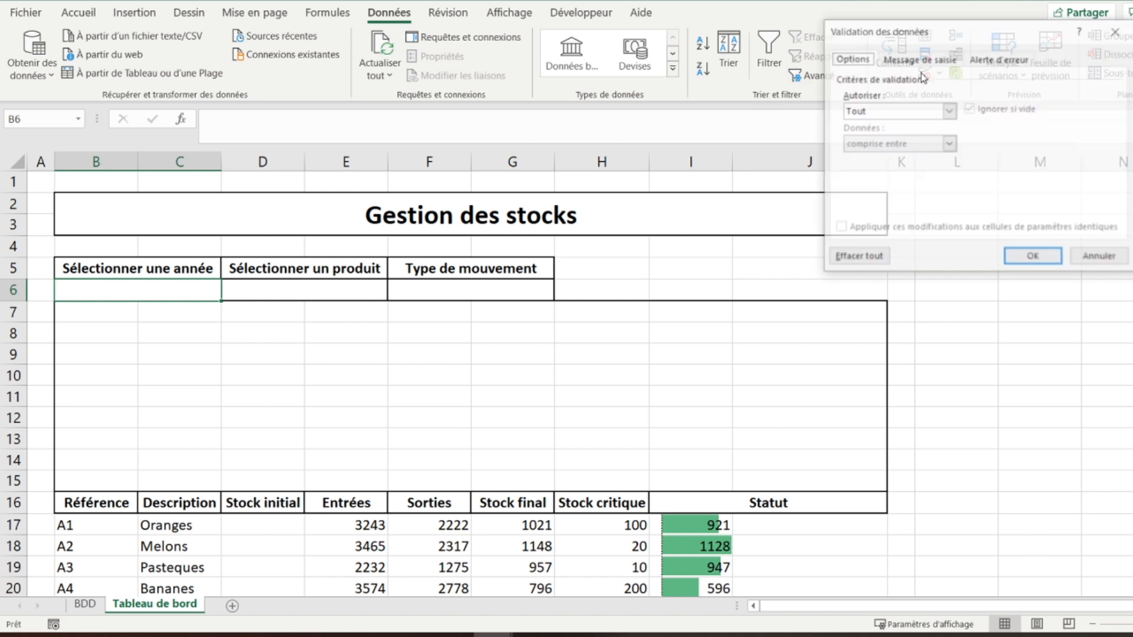
pyautogui.click(875, 115)
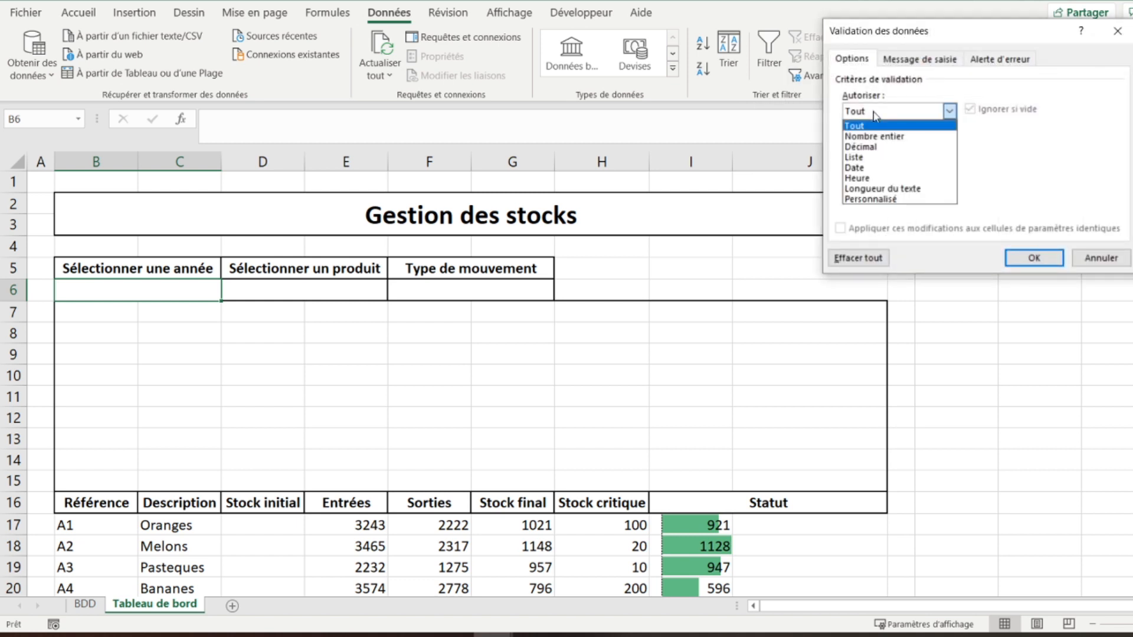
pyautogui.click(869, 155)
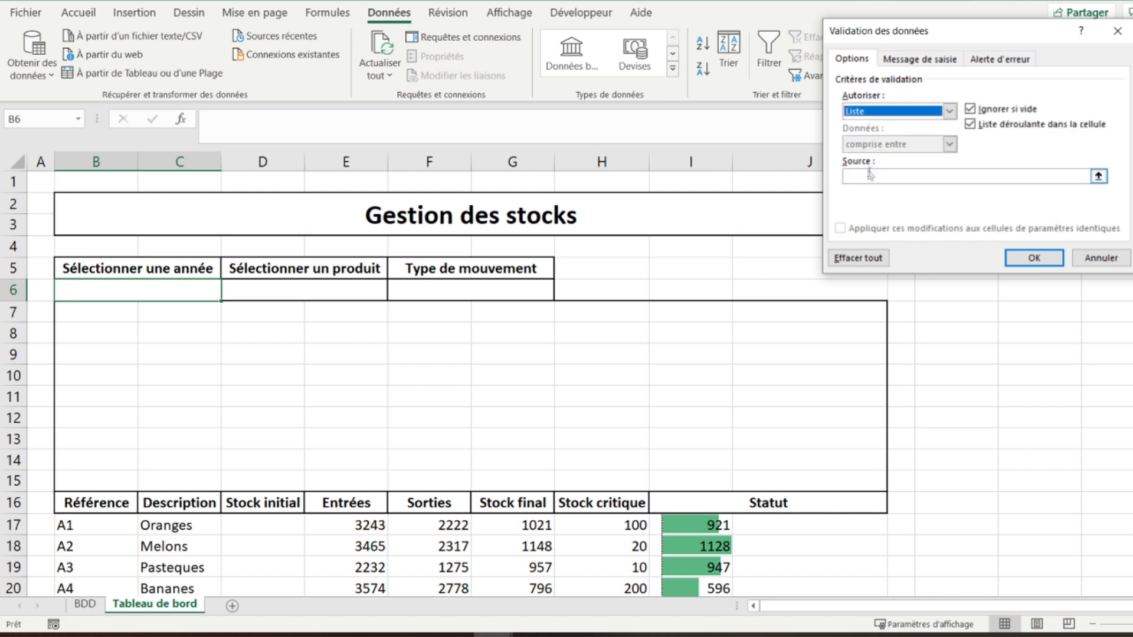
pyautogui.click(870, 175)
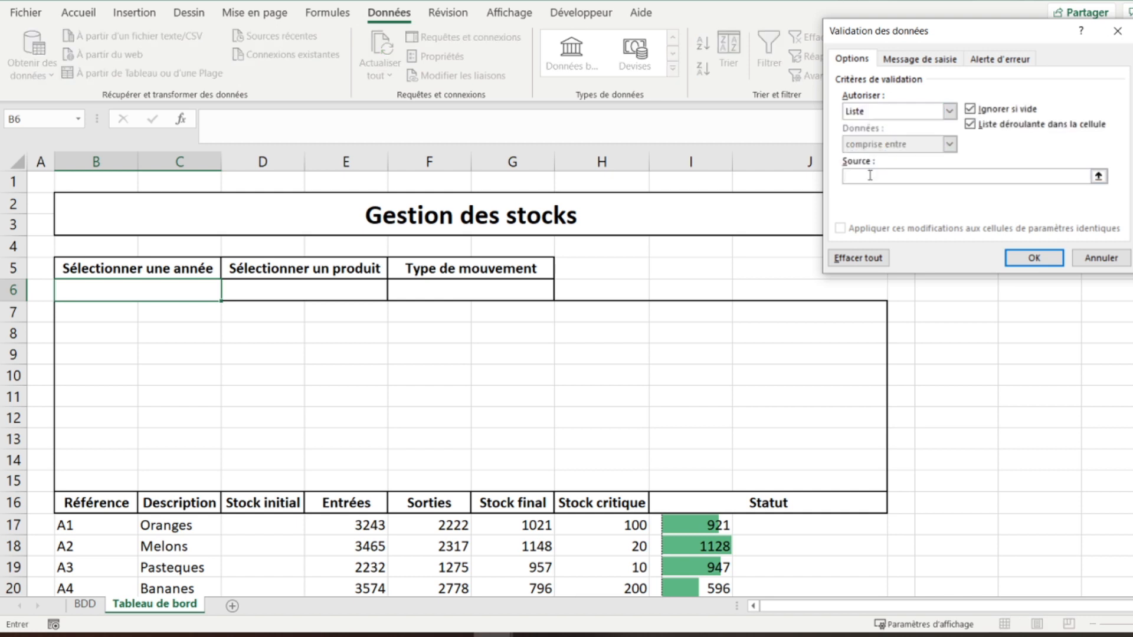
pyautogui.write('2020;2021;2022;')
pyautogui.press('Return')
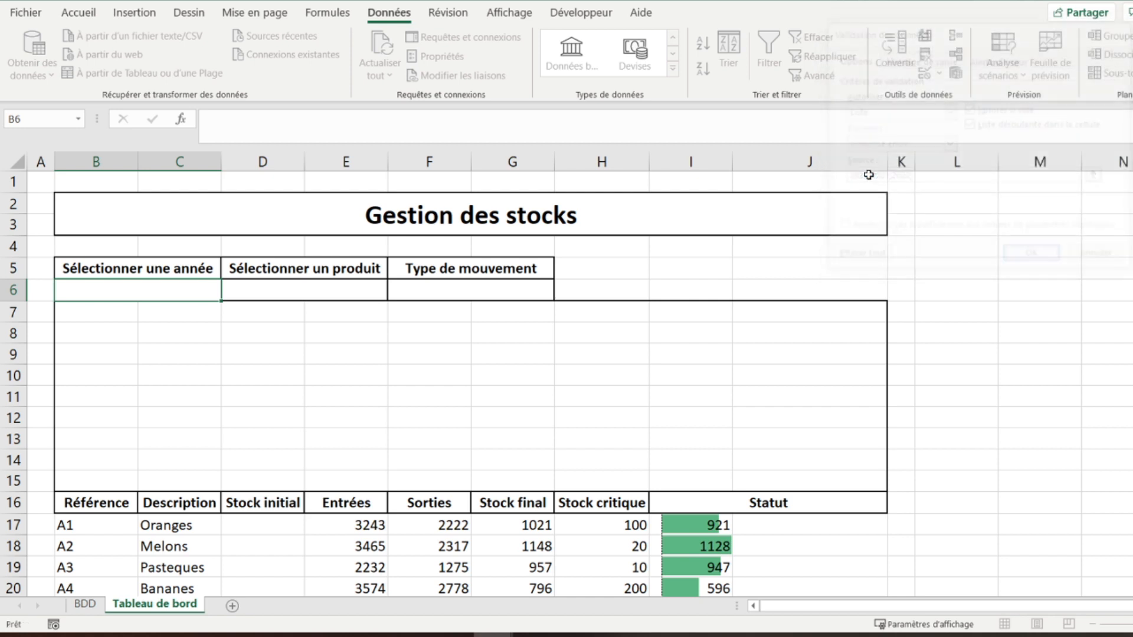
# Check the year dropdown and add a list validation to the product selection cell D6, sourced from the descriptions in BDD!$C$6:$C$10.
pyautogui.click(227, 293)
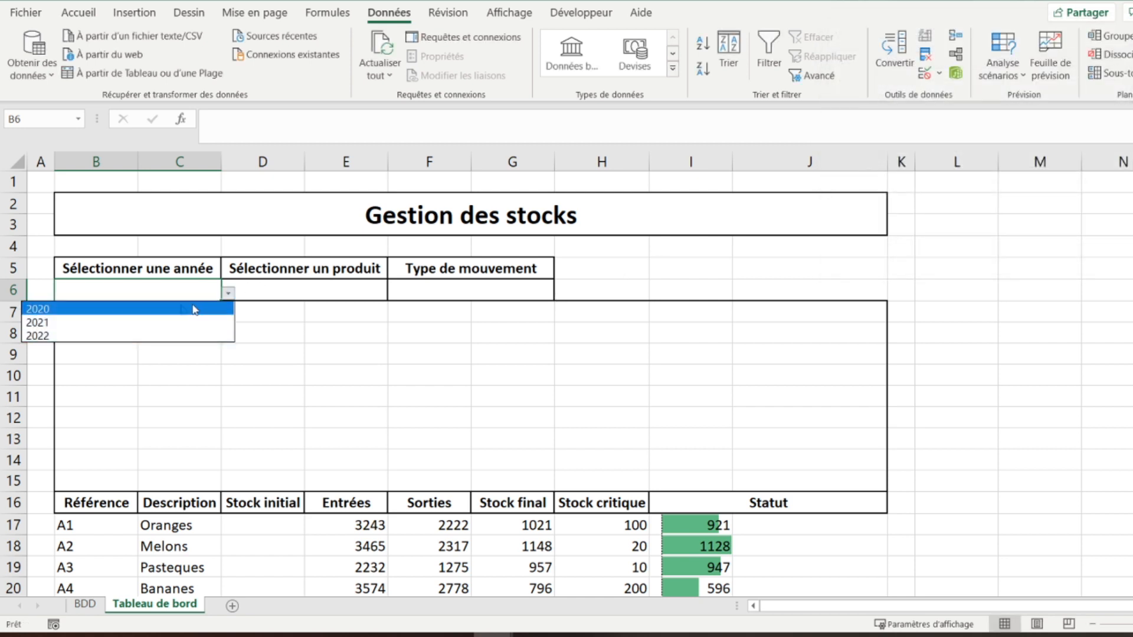
pyautogui.click(296, 296)
pyautogui.click(295, 296)
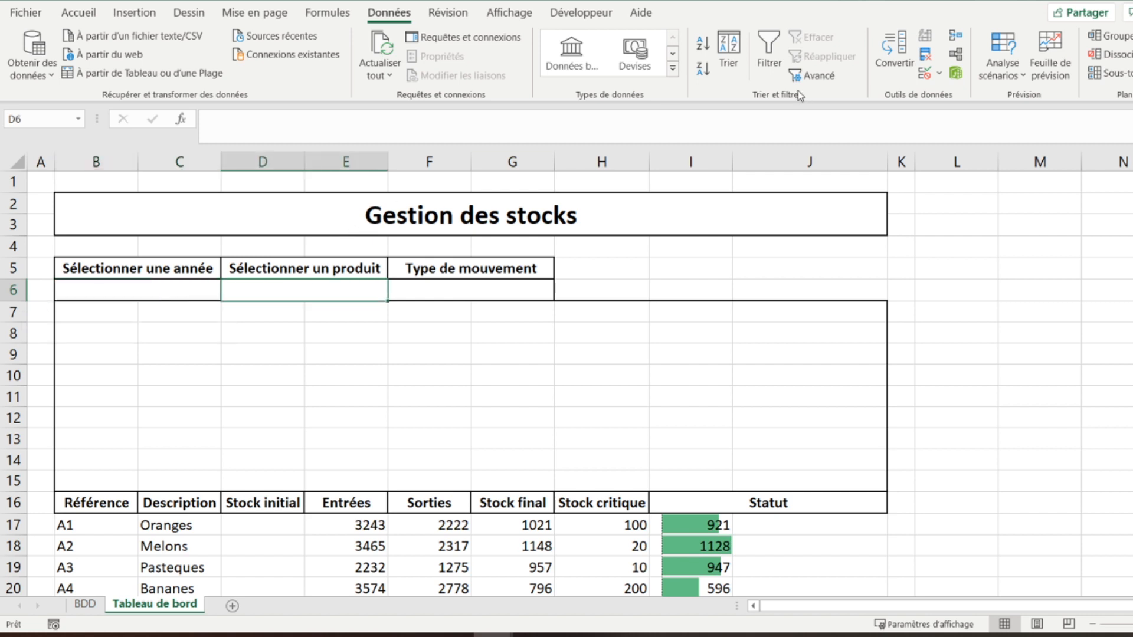
pyautogui.click(923, 76)
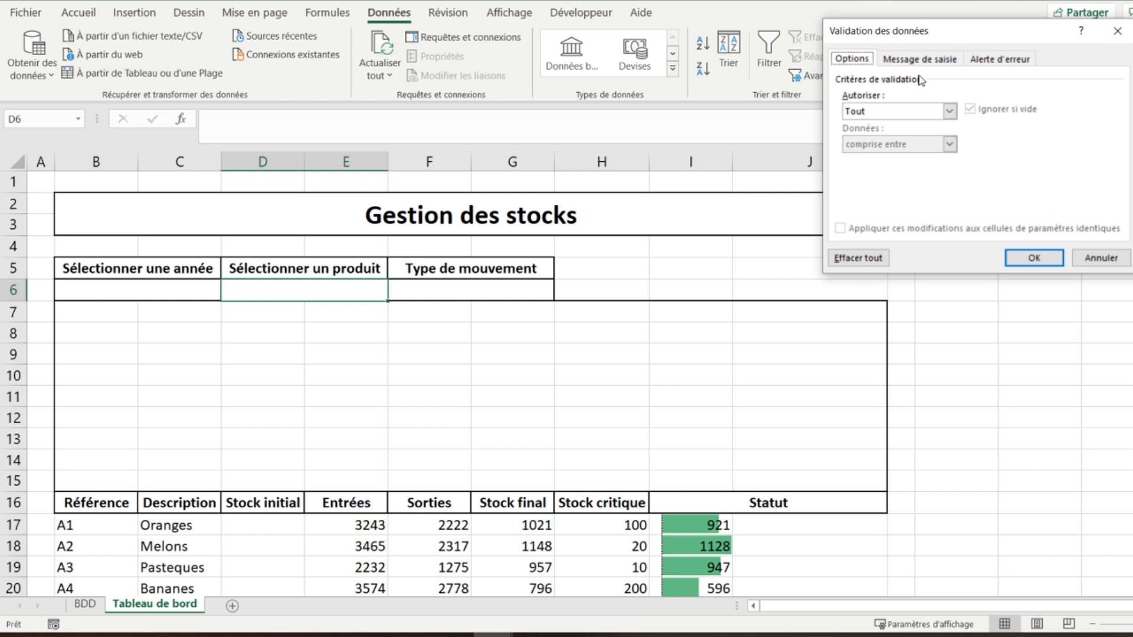
pyautogui.click(894, 115)
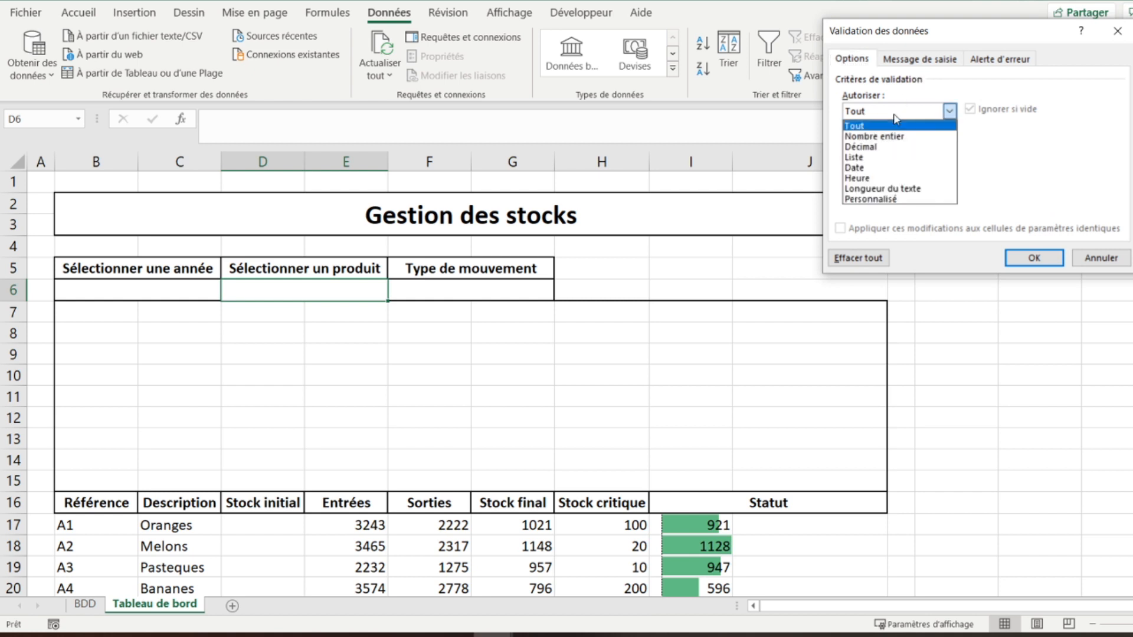
pyautogui.click(858, 158)
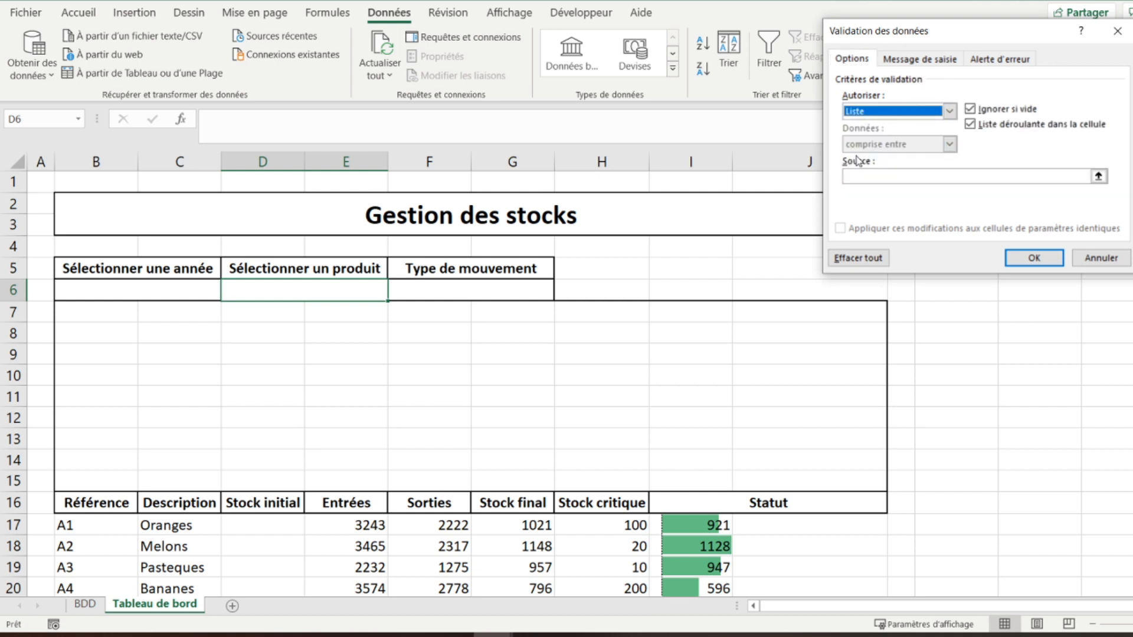
pyautogui.click(876, 175)
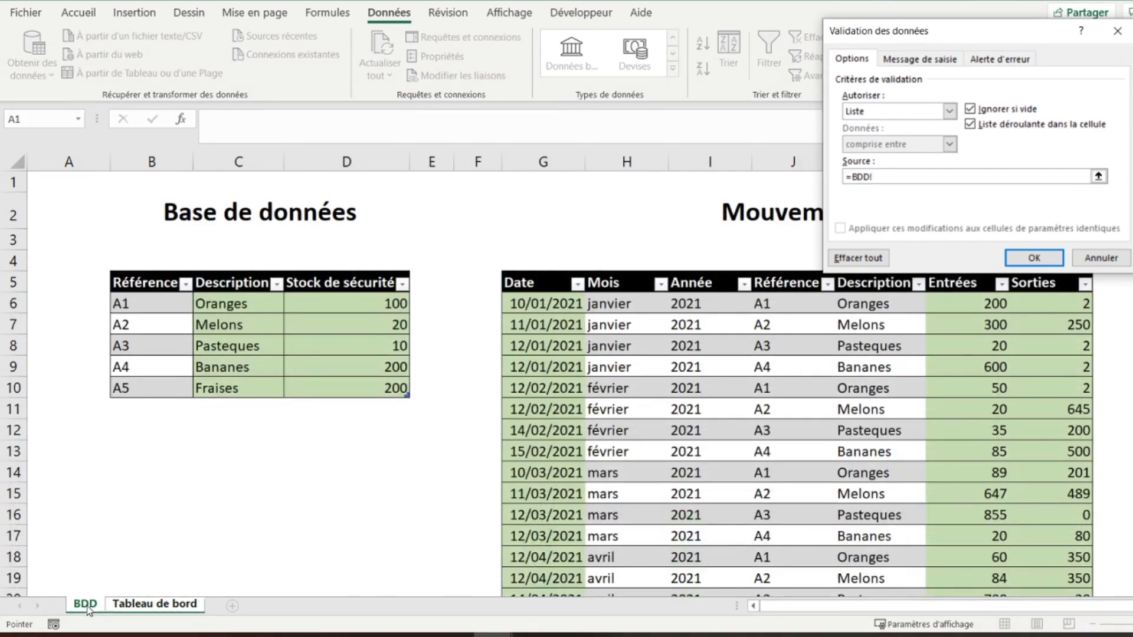
pyautogui.moveTo(232, 303); pyautogui.dragTo(217, 388)
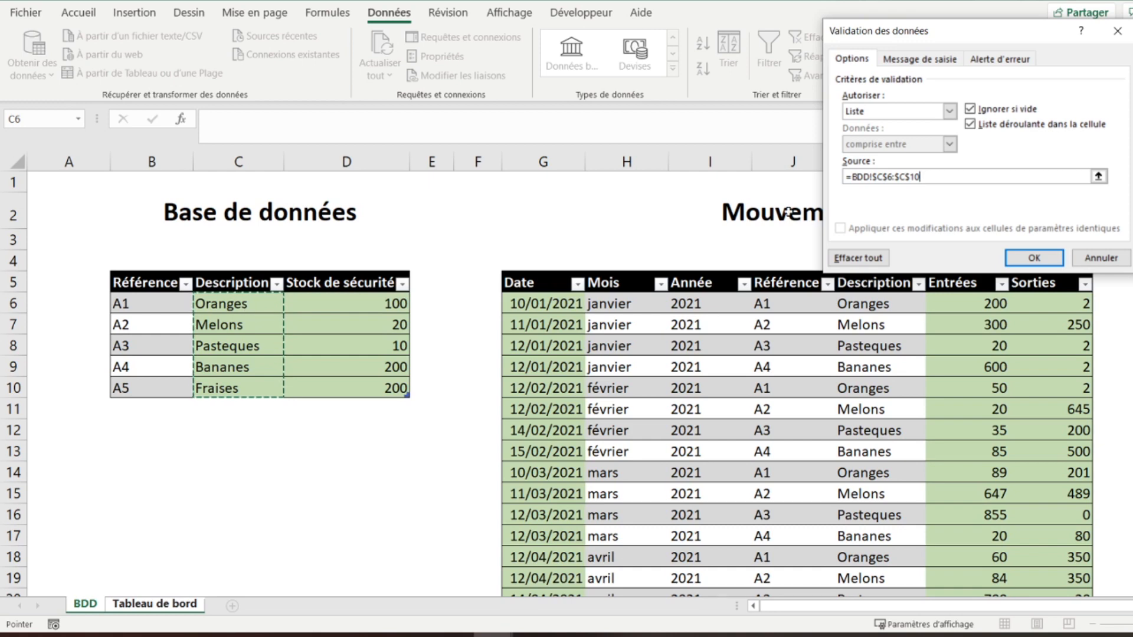
pyautogui.click(1031, 257)
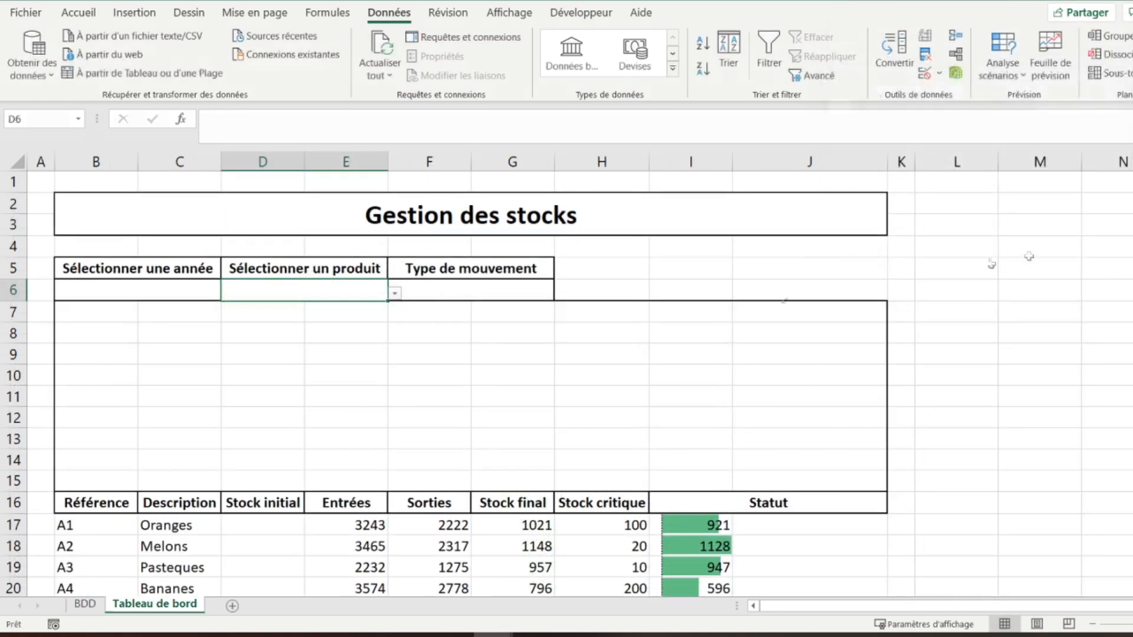
pyautogui.click(394, 294)
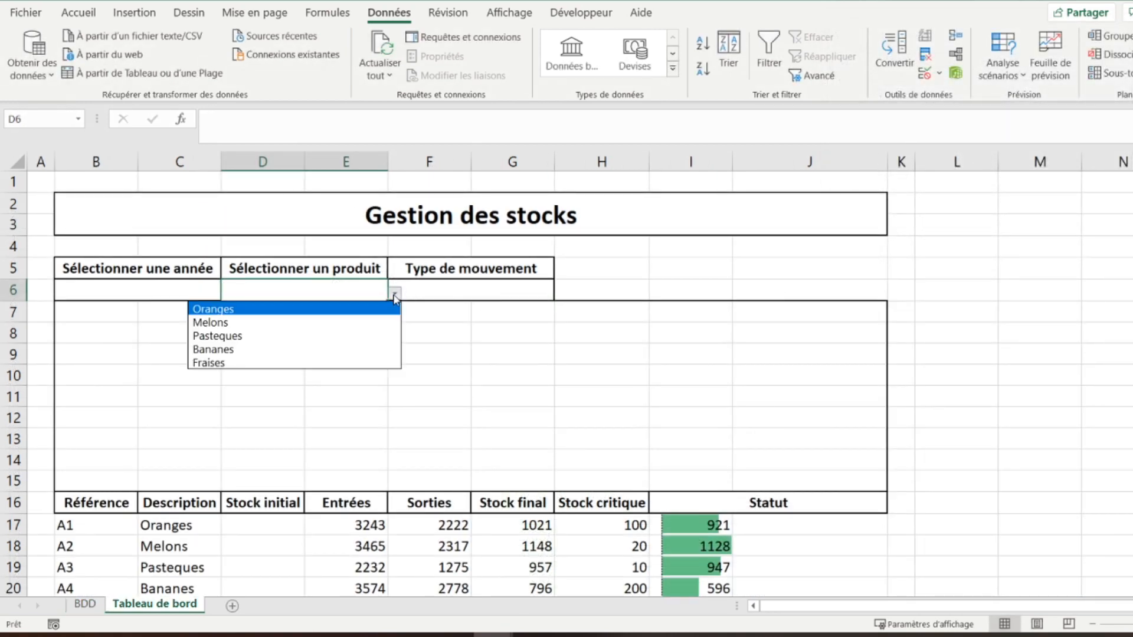
# Add a list validation to the movement type cell F6 with the values Entrées and Sorties.
pyautogui.click(442, 293)
pyautogui.click(443, 293)
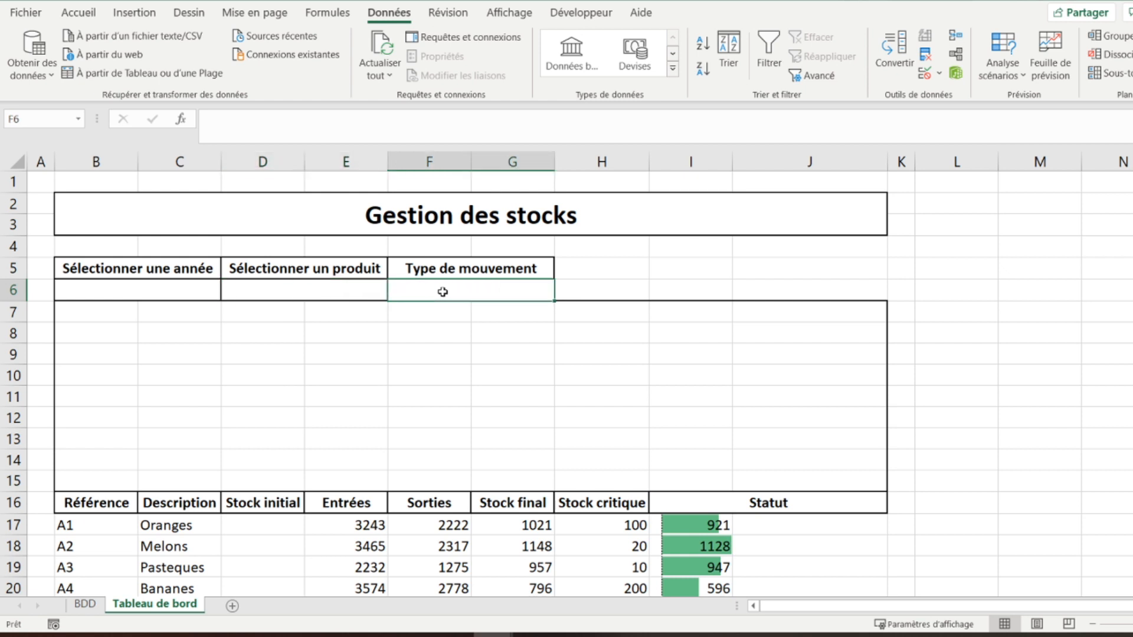
pyautogui.click(925, 73)
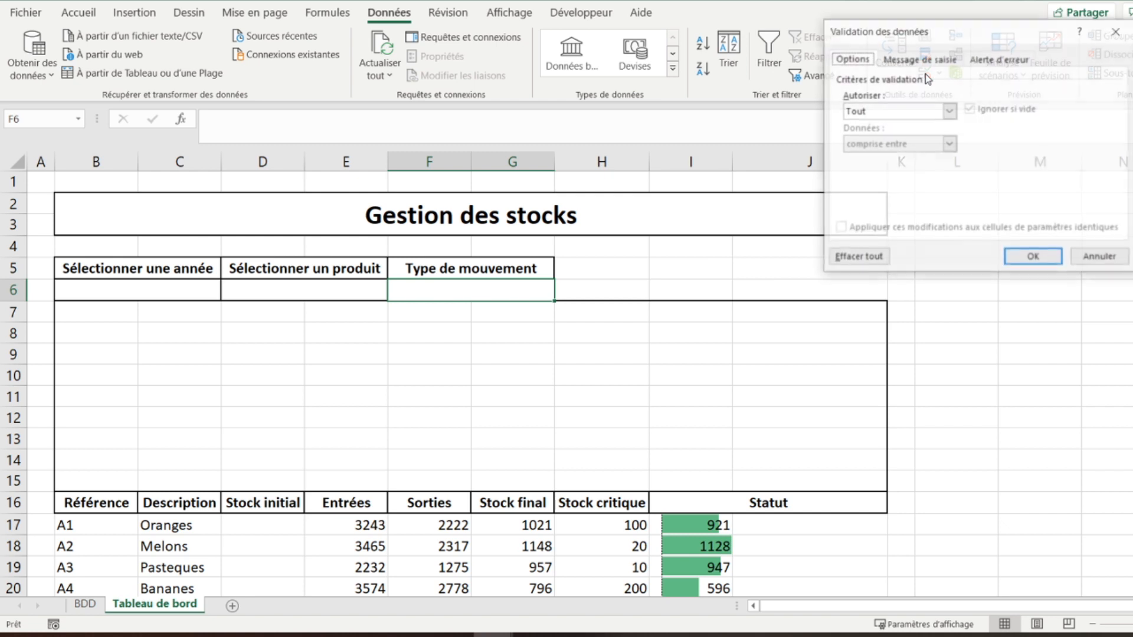
pyautogui.click(885, 112)
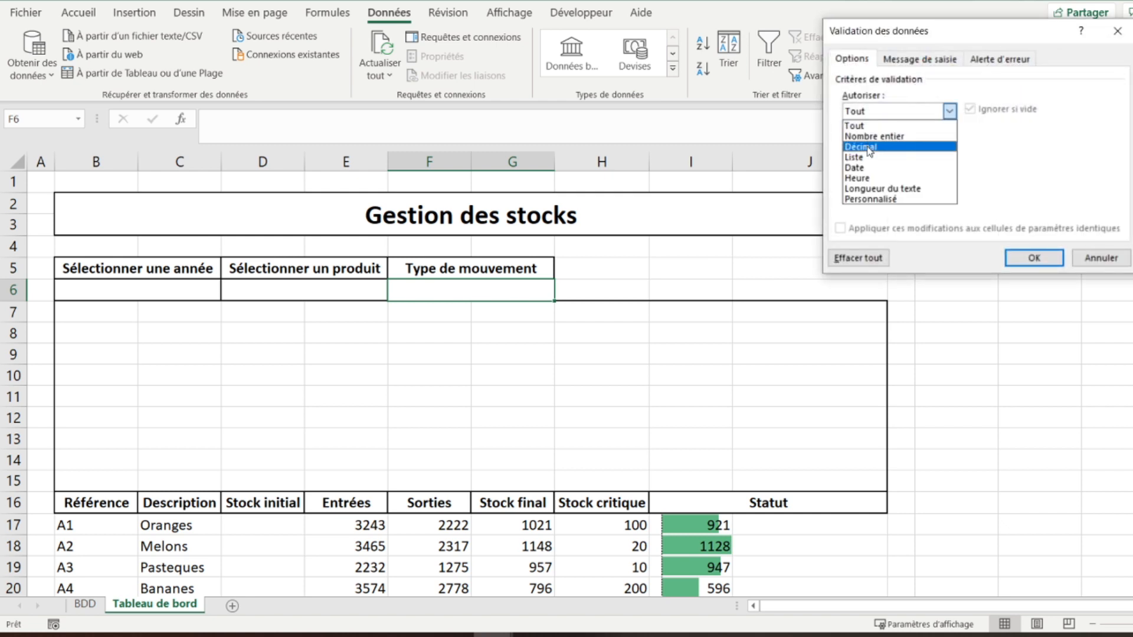
pyautogui.click(869, 165)
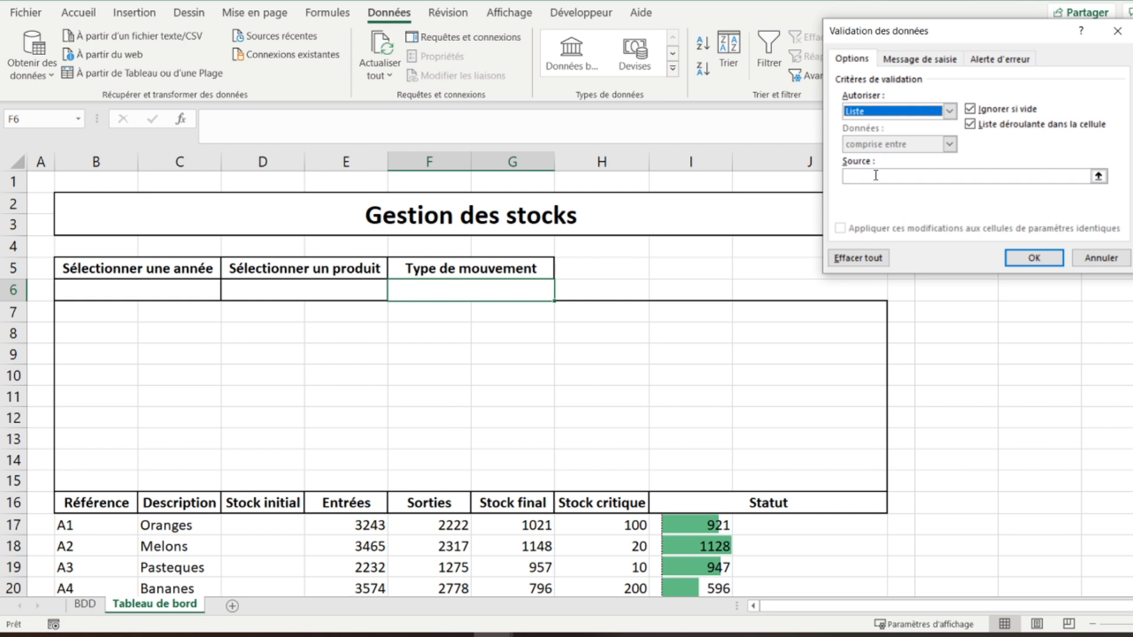
pyautogui.click(875, 175)
pyautogui.write('Entr')
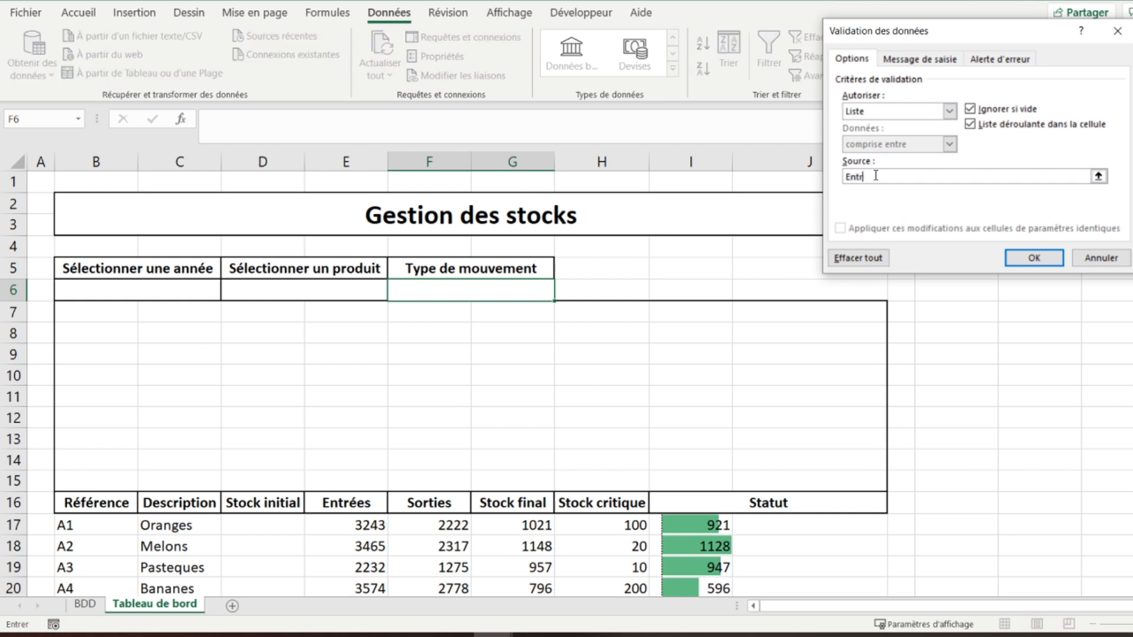
pyautogui.write('ées;Sorties;')
pyautogui.click(1039, 259)
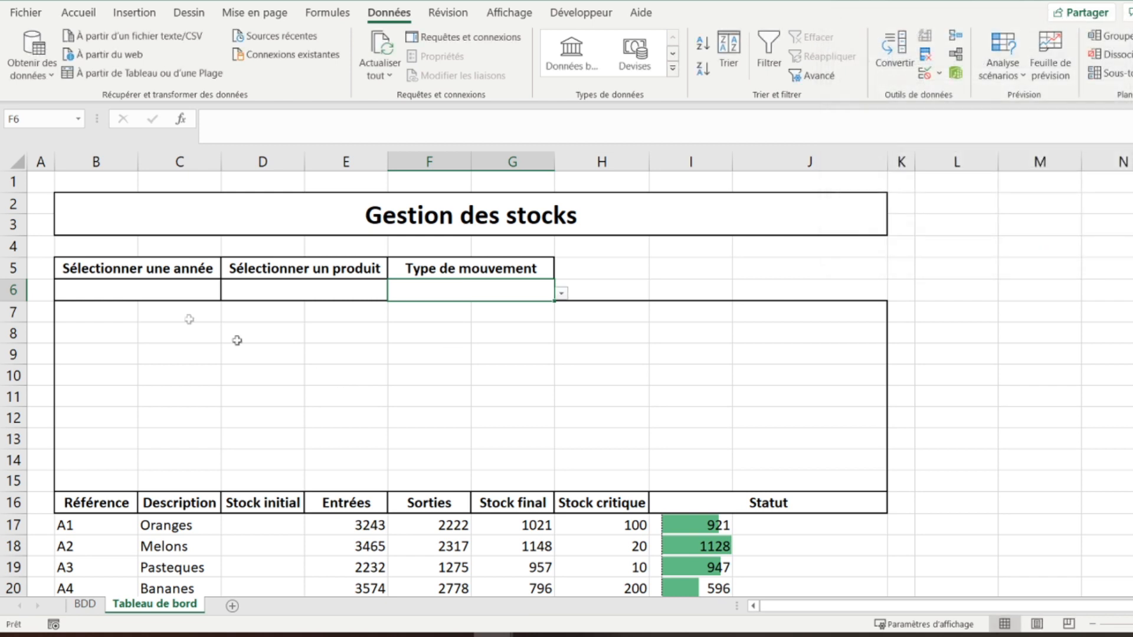
# Choose 2021 as the year, Oranges as the product and Entrées as the movement type in the row 6 dropdowns.
pyautogui.click(152, 294)
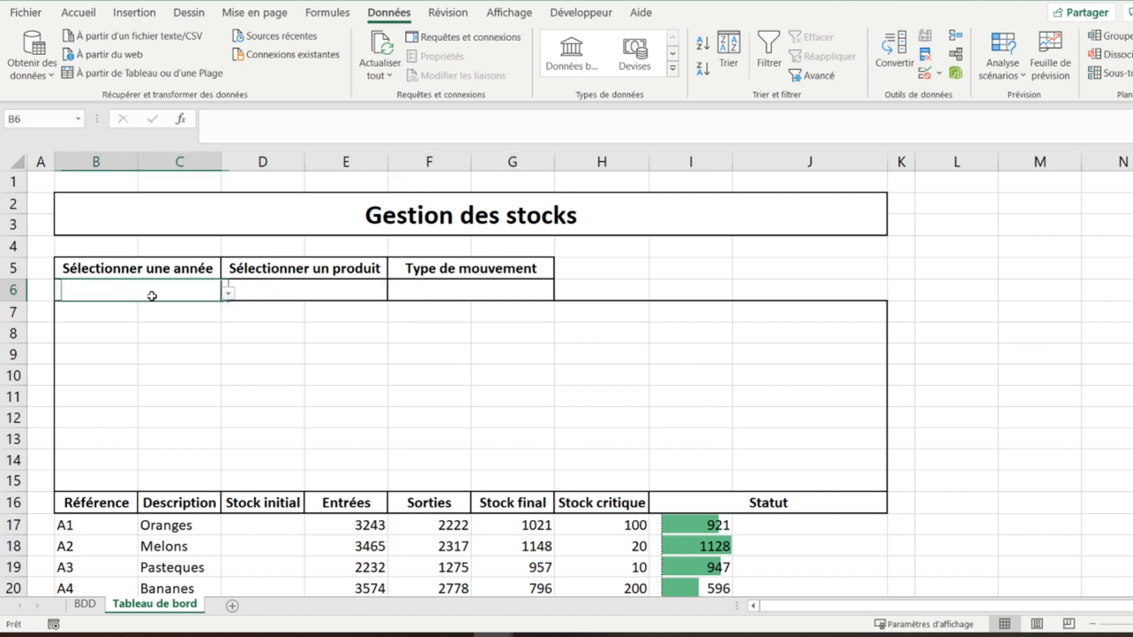
pyautogui.click(228, 292)
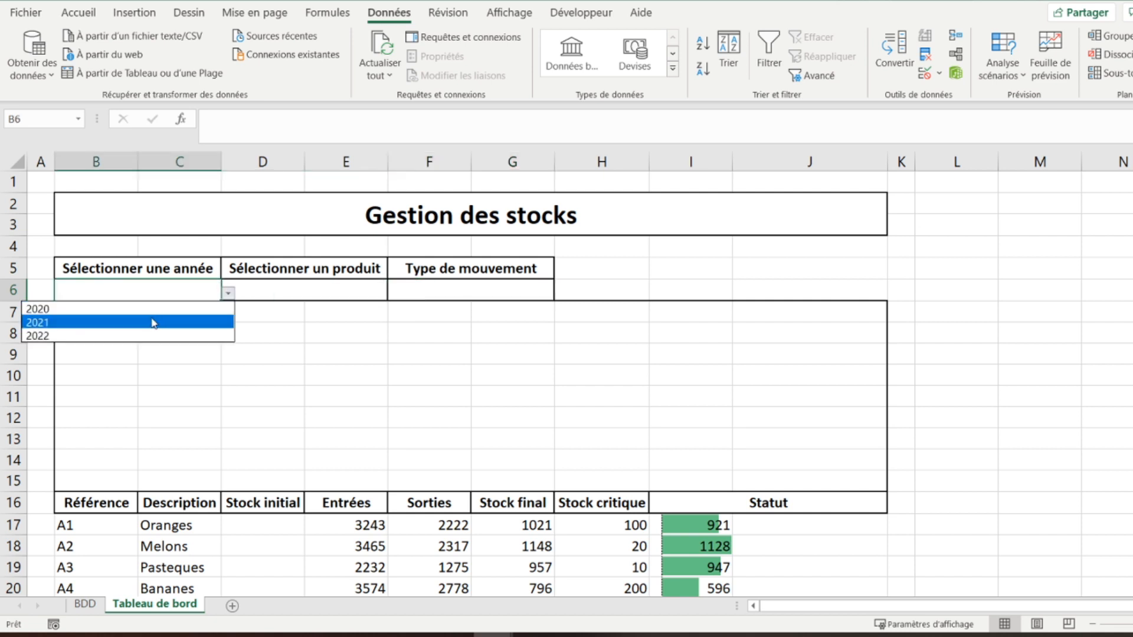
pyautogui.click(152, 322)
pyautogui.click(295, 290)
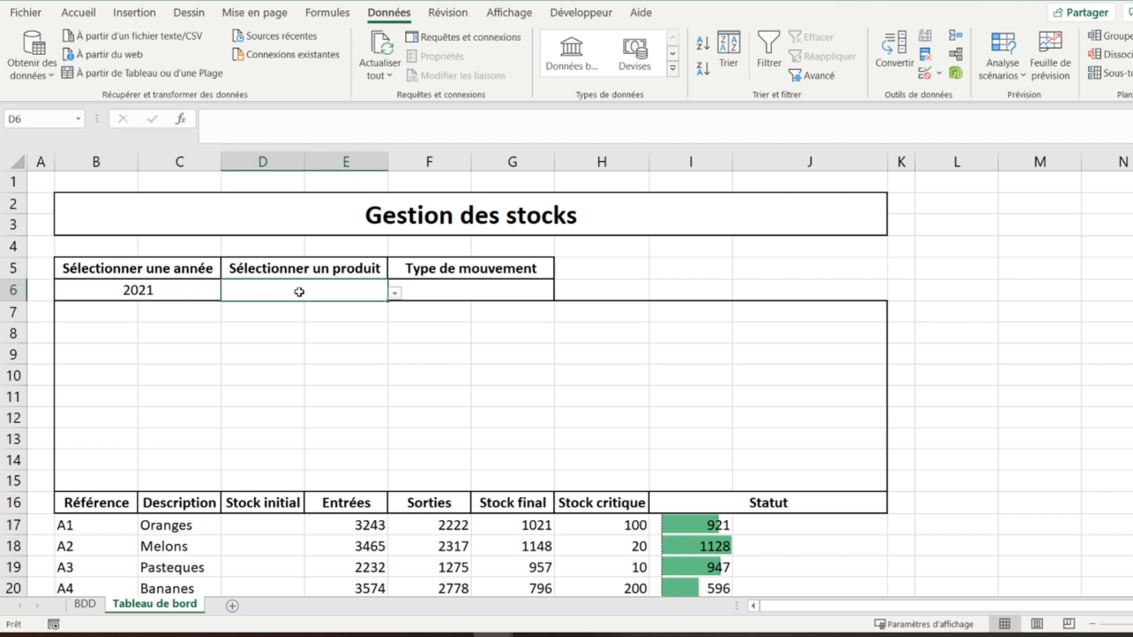
pyautogui.click(395, 293)
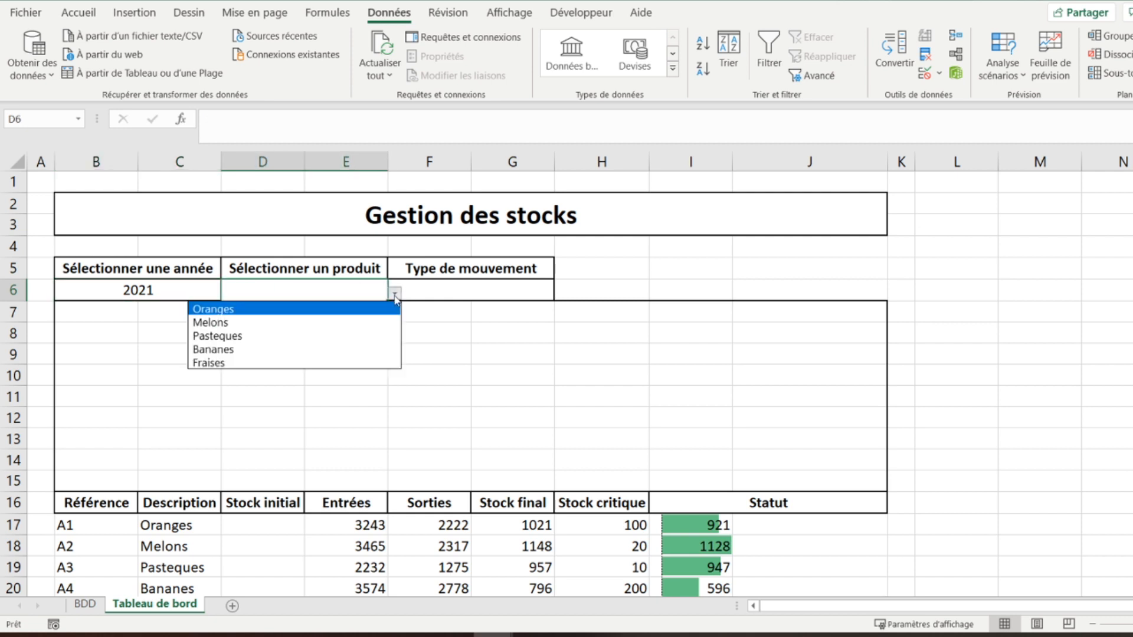
pyautogui.click(330, 308)
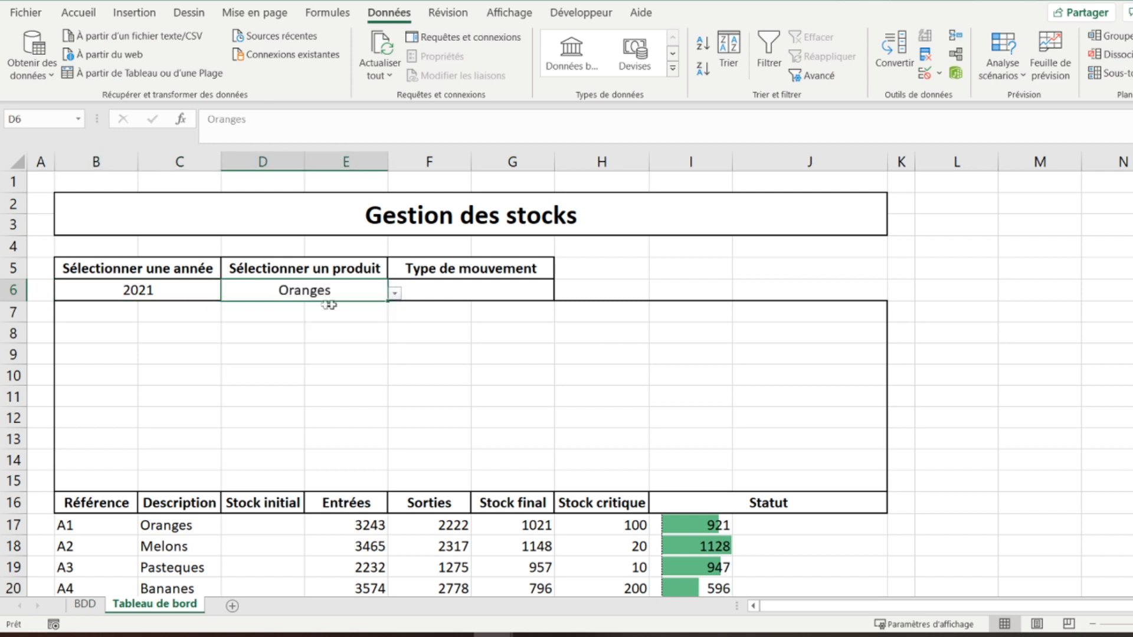
pyautogui.click(461, 292)
pyautogui.click(561, 293)
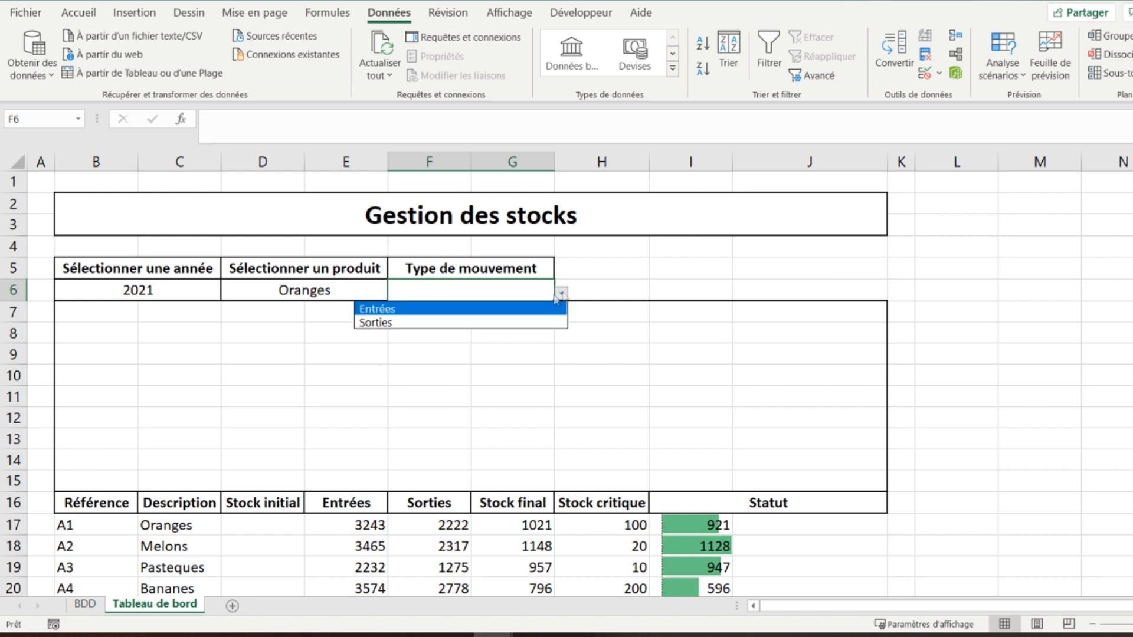
pyautogui.click(507, 307)
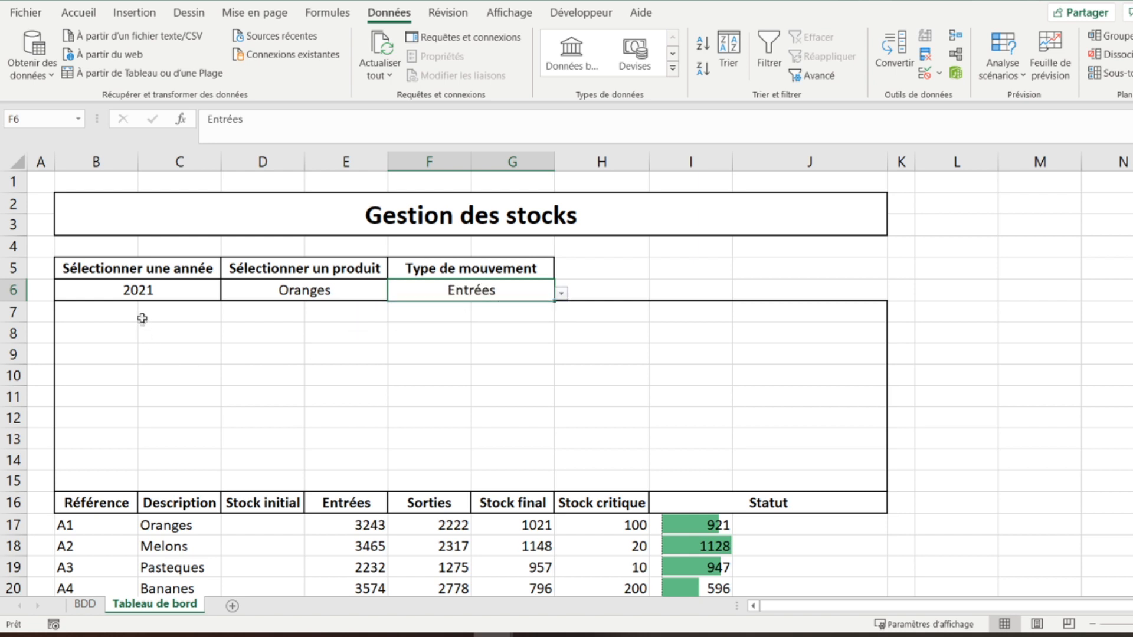
# Fill the three selector cells B6:G6 with the standard light green and make their text bold.
pyautogui.click(141, 292)
pyautogui.hotkey('shift', 'Right')
pyautogui.hotkey('shift', 'Right')
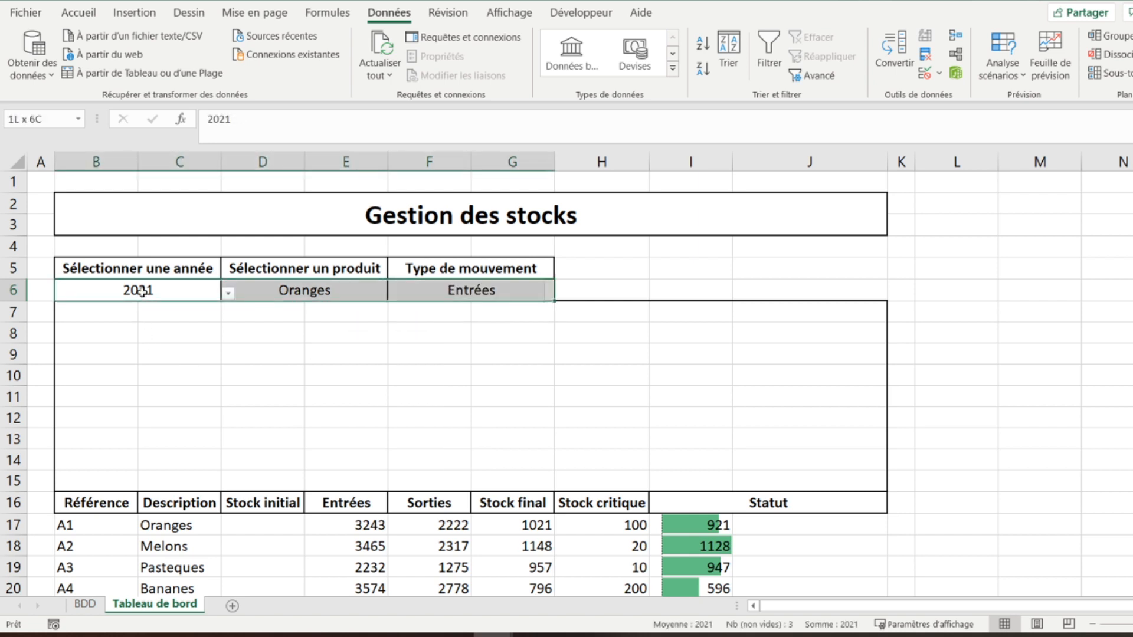
pyautogui.click(79, 12)
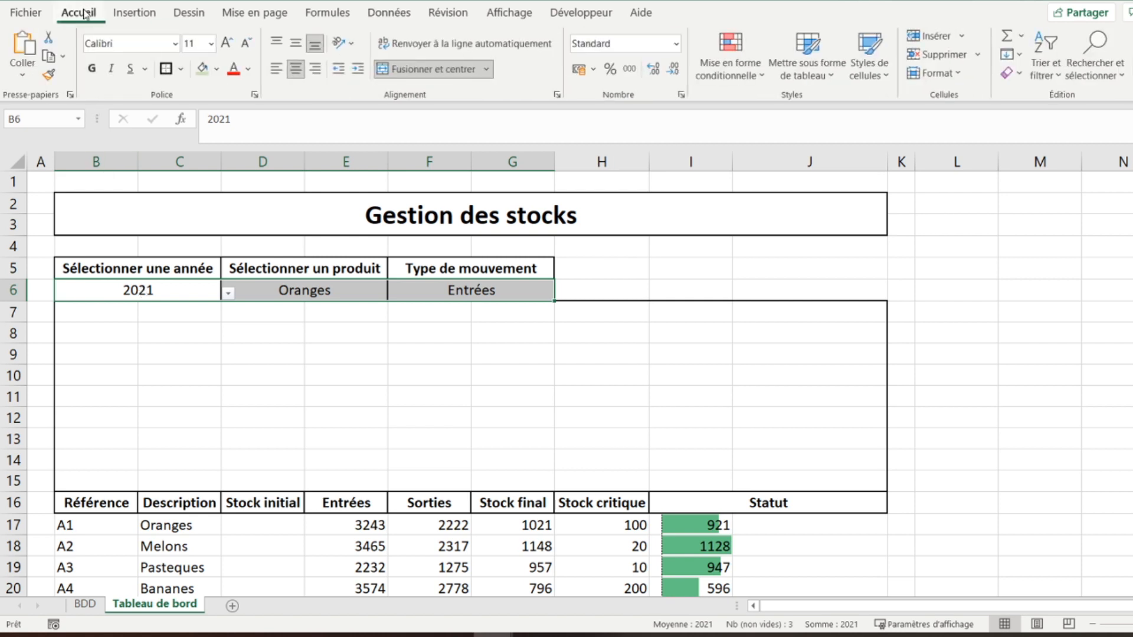
pyautogui.click(217, 69)
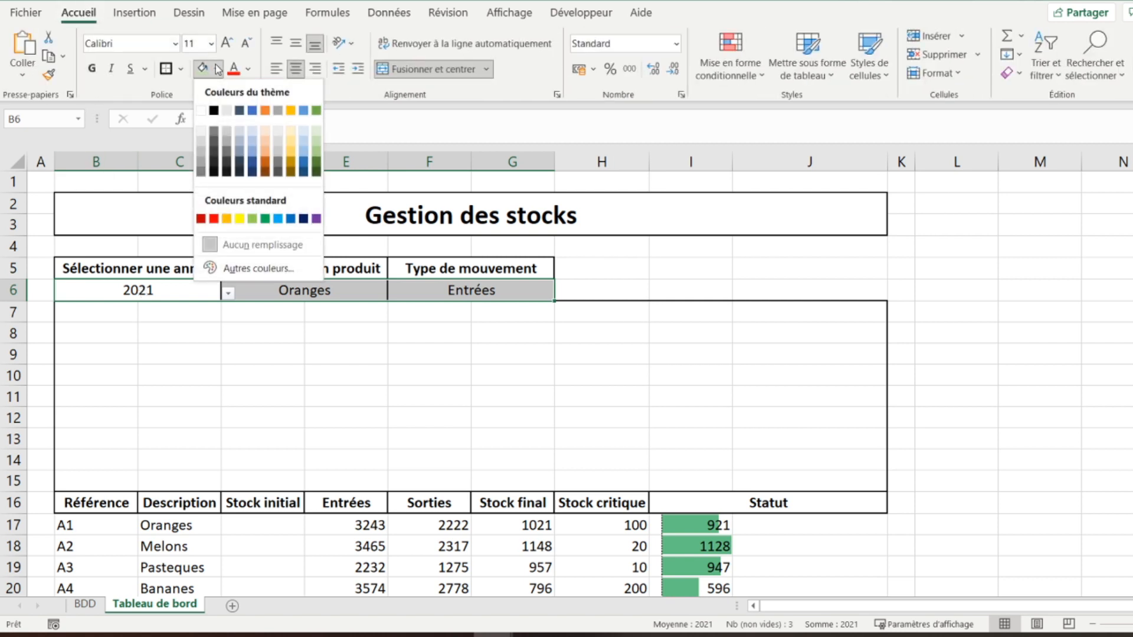
pyautogui.click(252, 219)
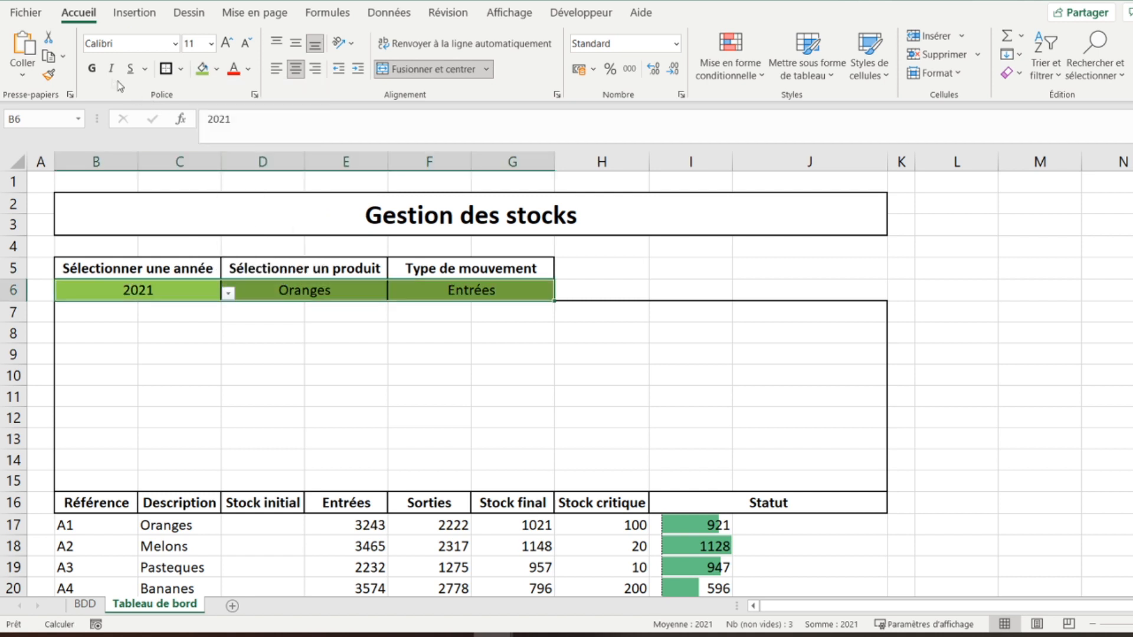
pyautogui.click(92, 68)
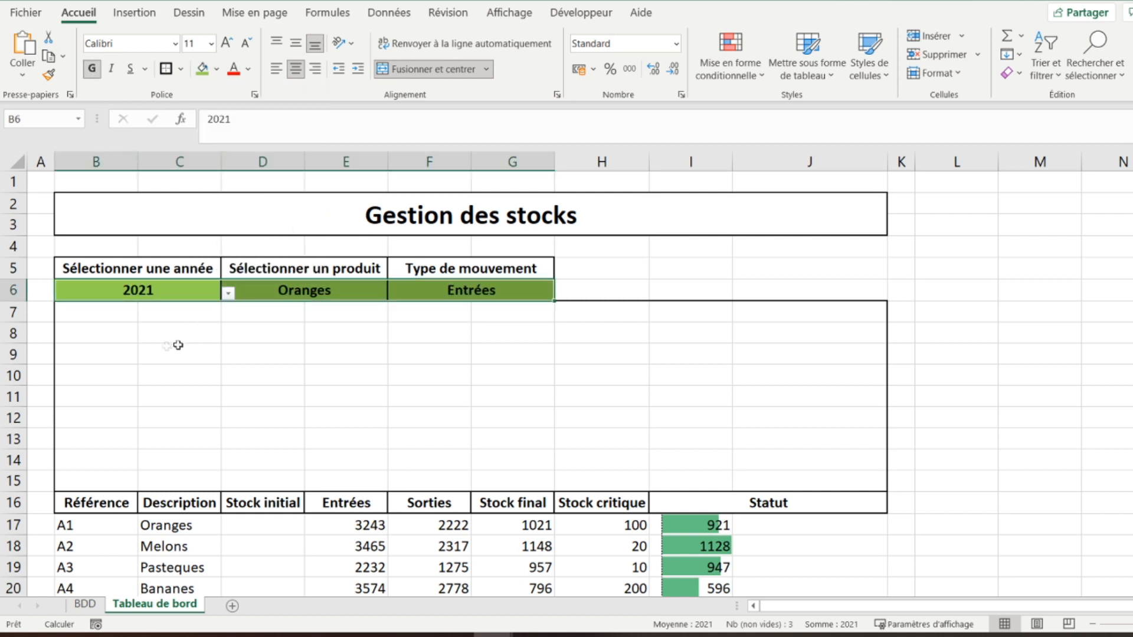
# Enter Janvier in D8 and fill the month series down to Juillet in D14.
pyautogui.click(158, 348)
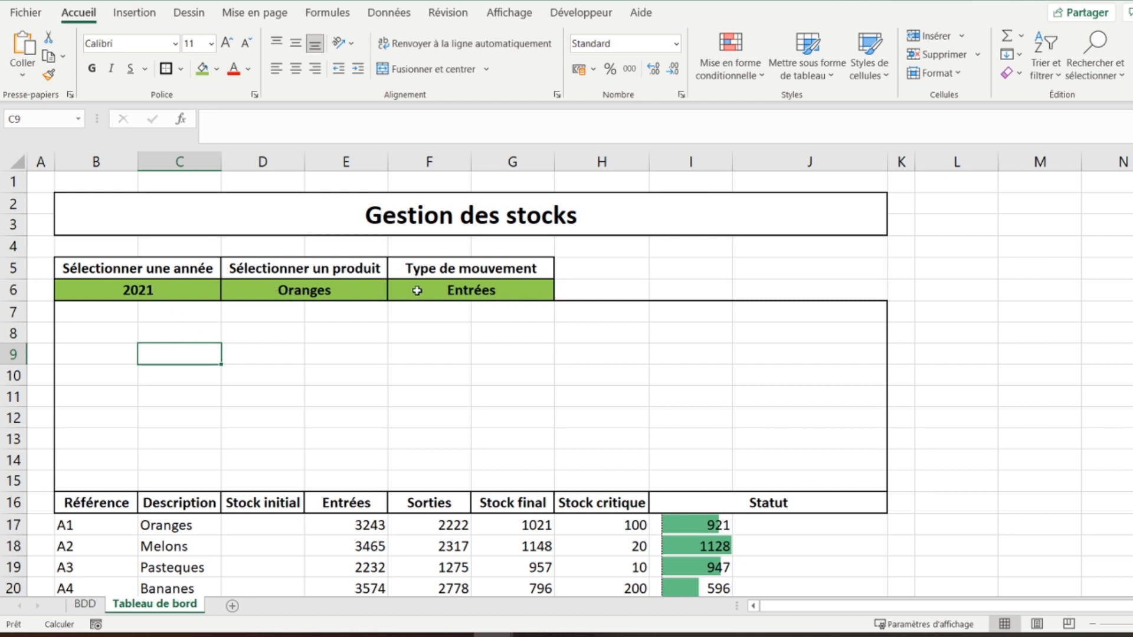
pyautogui.press('Right')
pyautogui.press('Up')
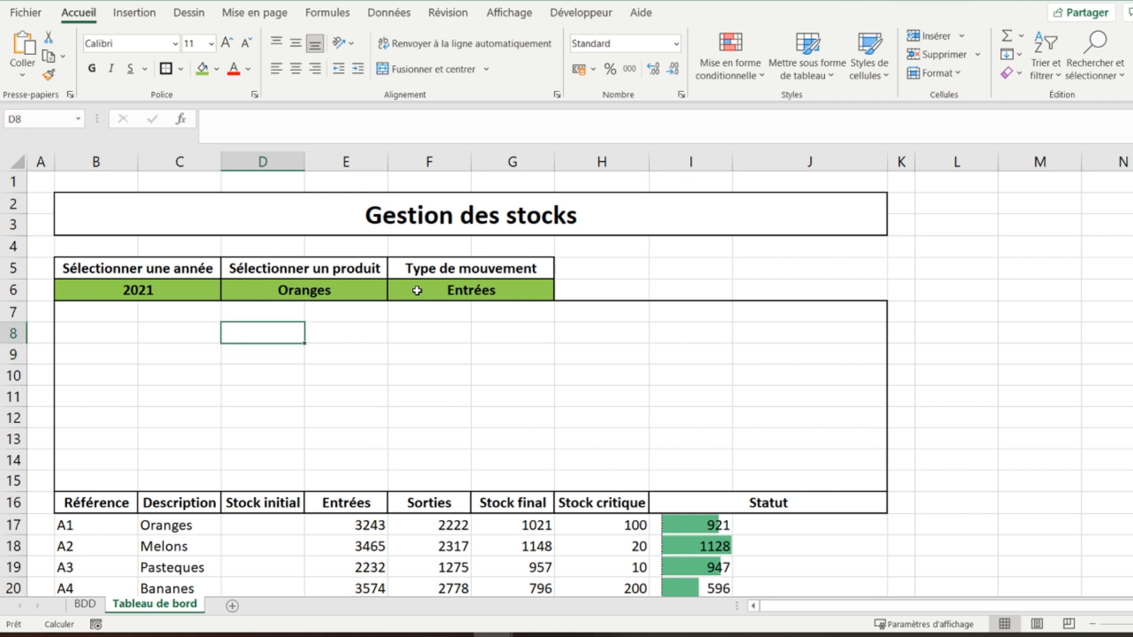
pyautogui.write('Janvier')
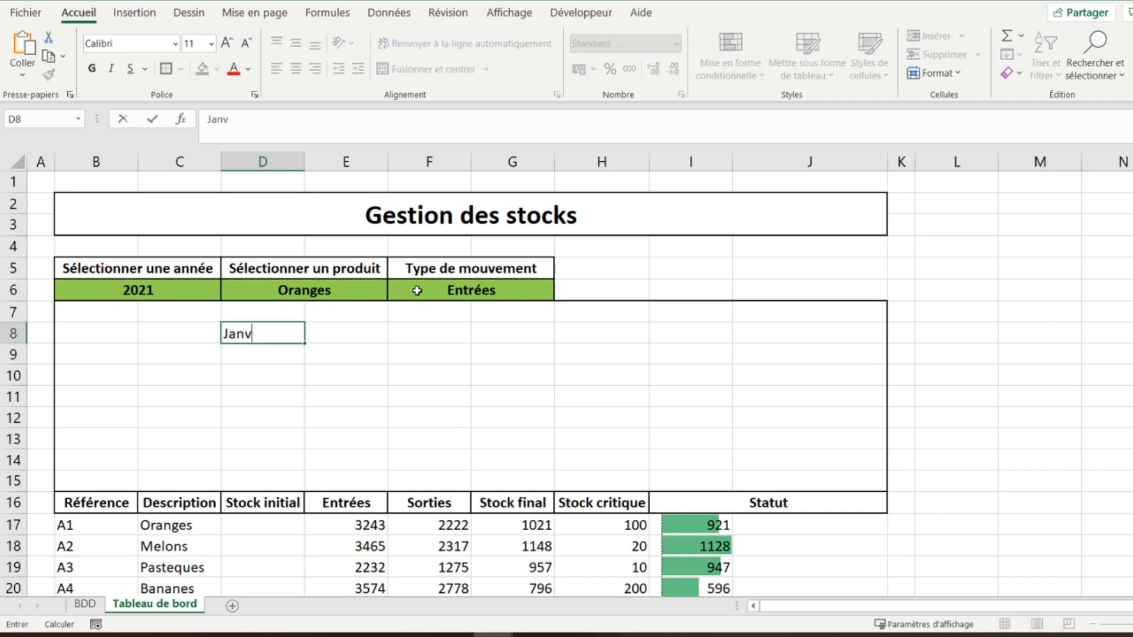
pyautogui.press('Return')
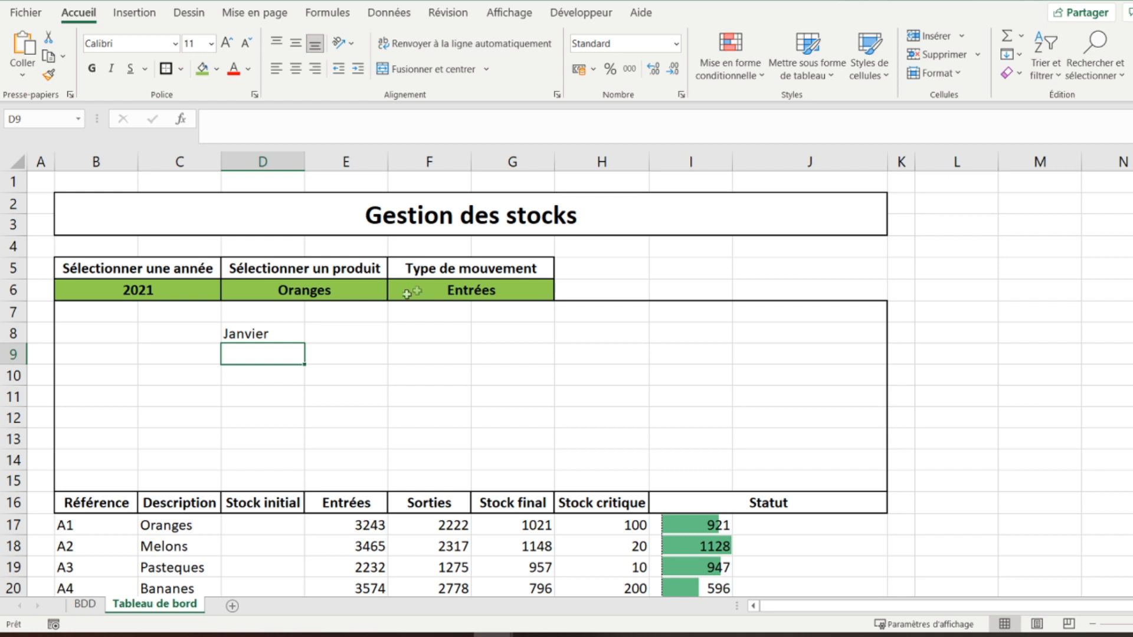
pyautogui.click(261, 333)
pyautogui.moveTo(304, 342); pyautogui.dragTo(282, 463)
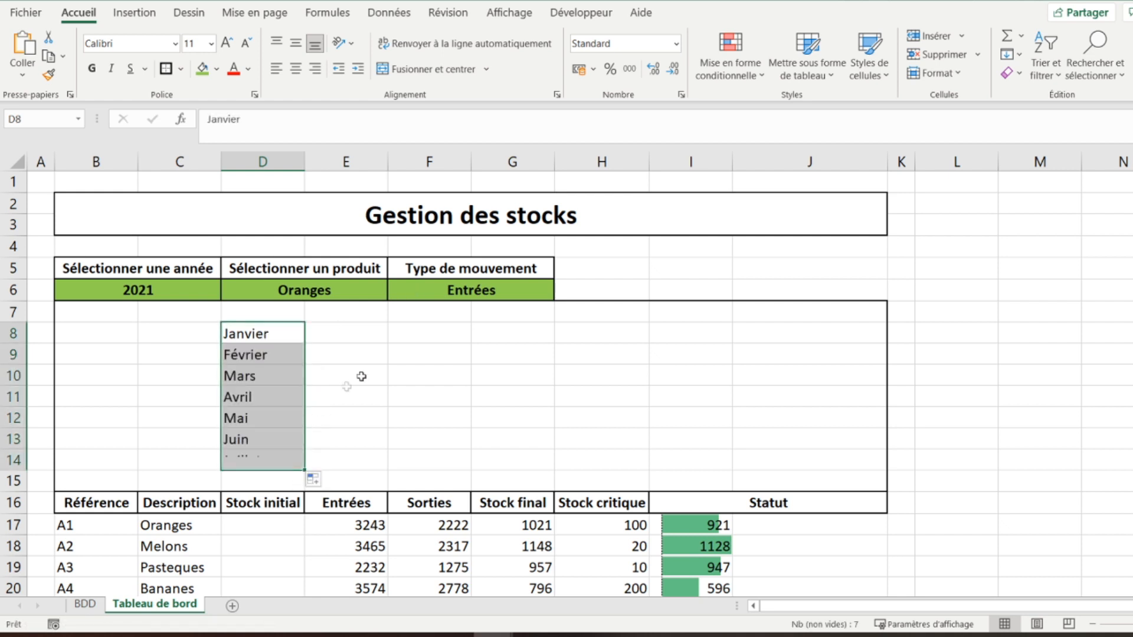
# Enter Aout in F8 and fill the month series down to Décembre in F12.
pyautogui.click(419, 337)
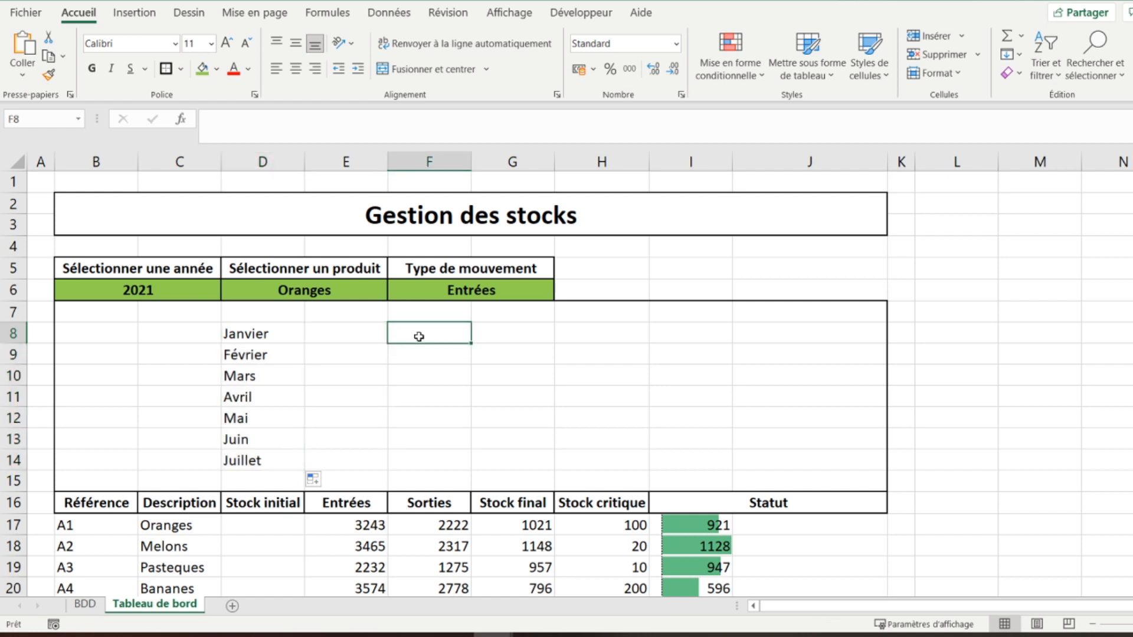
pyautogui.write('Aout')
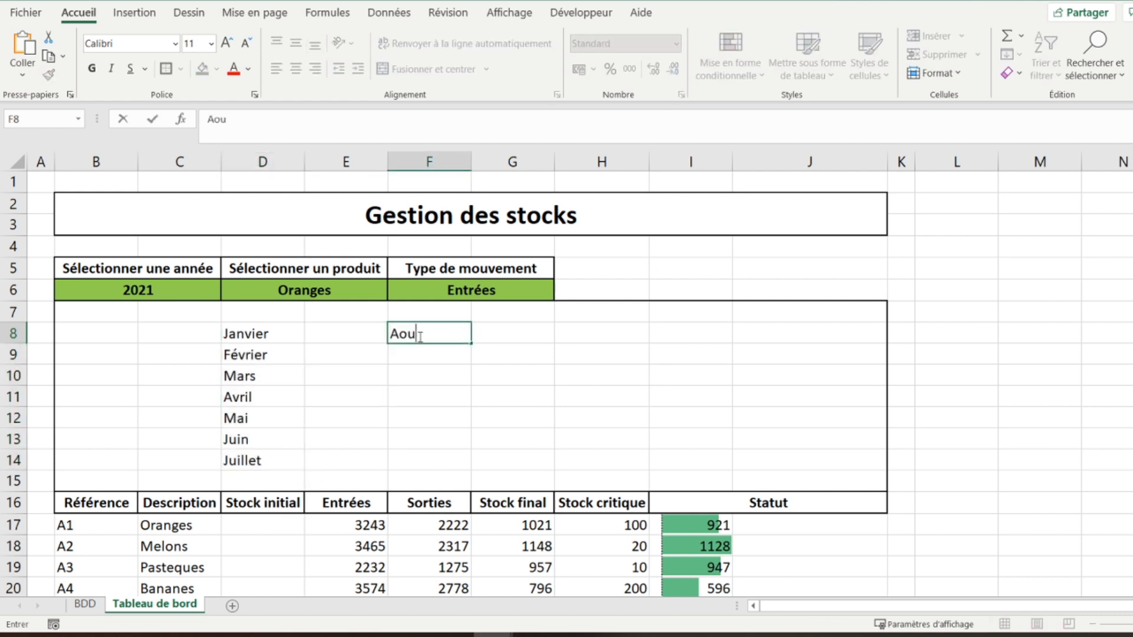
pyautogui.press('Return')
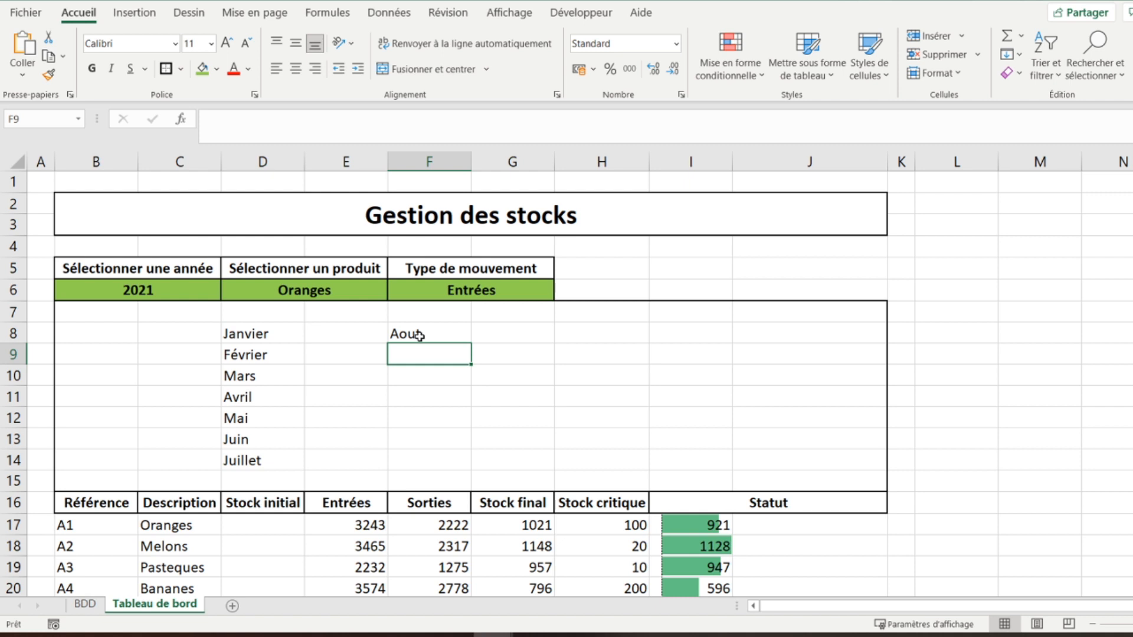
pyautogui.click(419, 336)
pyautogui.moveTo(471, 347); pyautogui.dragTo(467, 423)
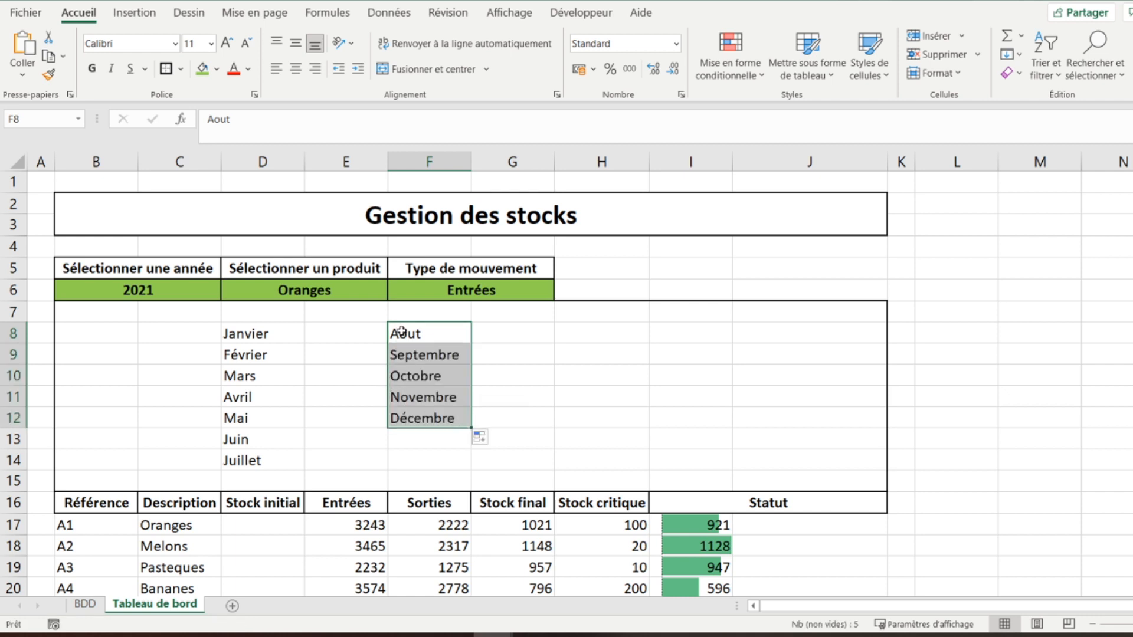
# Move the second month list down one row to F9:F13, enter Juillet in F8 and clear the duplicate Juillet in D14.
pyautogui.moveTo(418, 429); pyautogui.dragTo(420, 444)
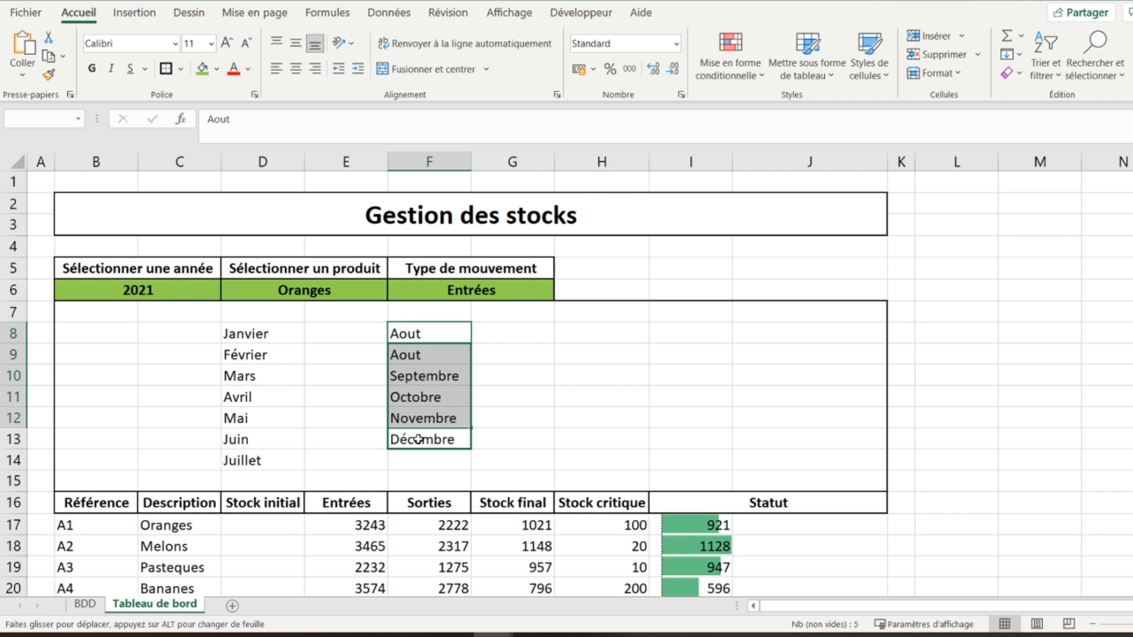
pyautogui.click(424, 333)
pyautogui.write('Juillet')
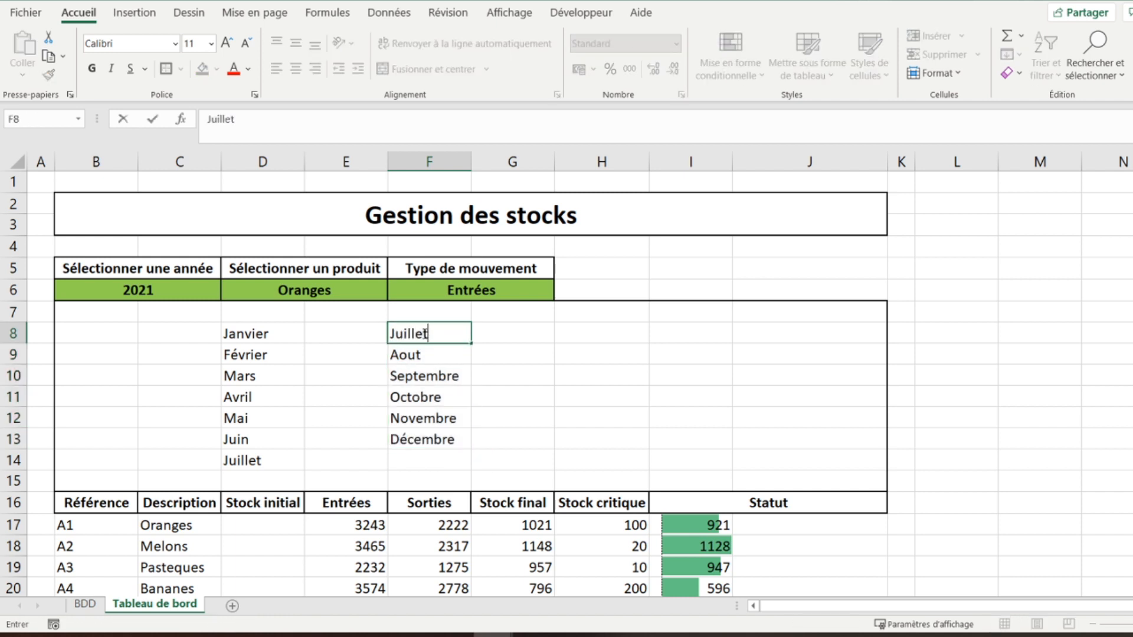
pyautogui.click(253, 460)
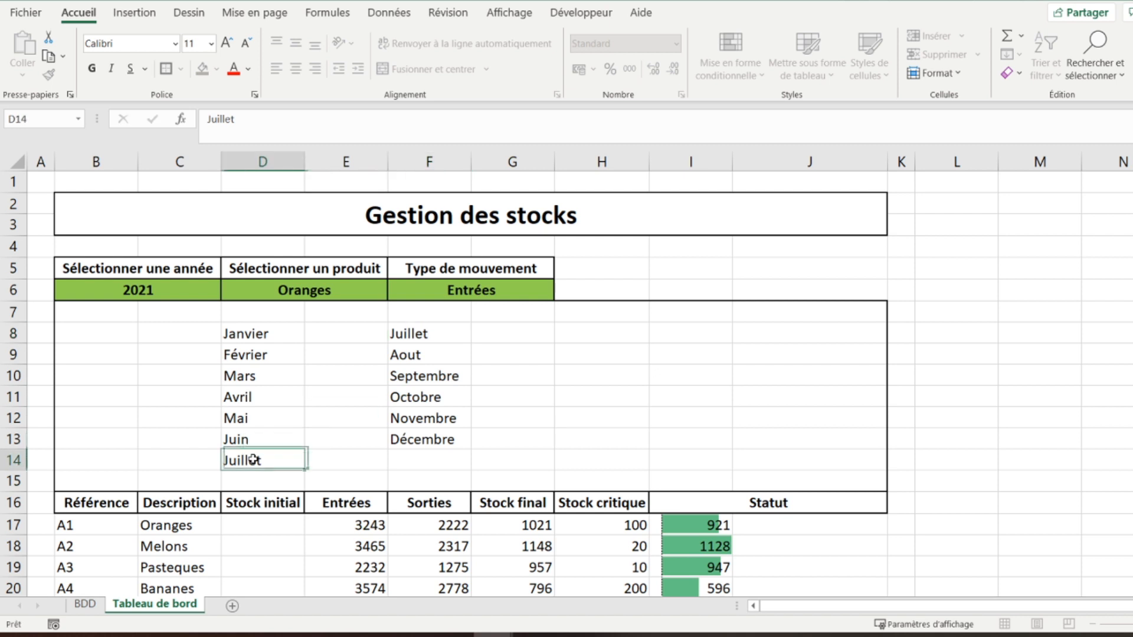
pyautogui.press('Delete')
# Review the year, product and movement type selectors in row 6 and the Mouvements table on the BDD sheet.
pyautogui.click(328, 333)
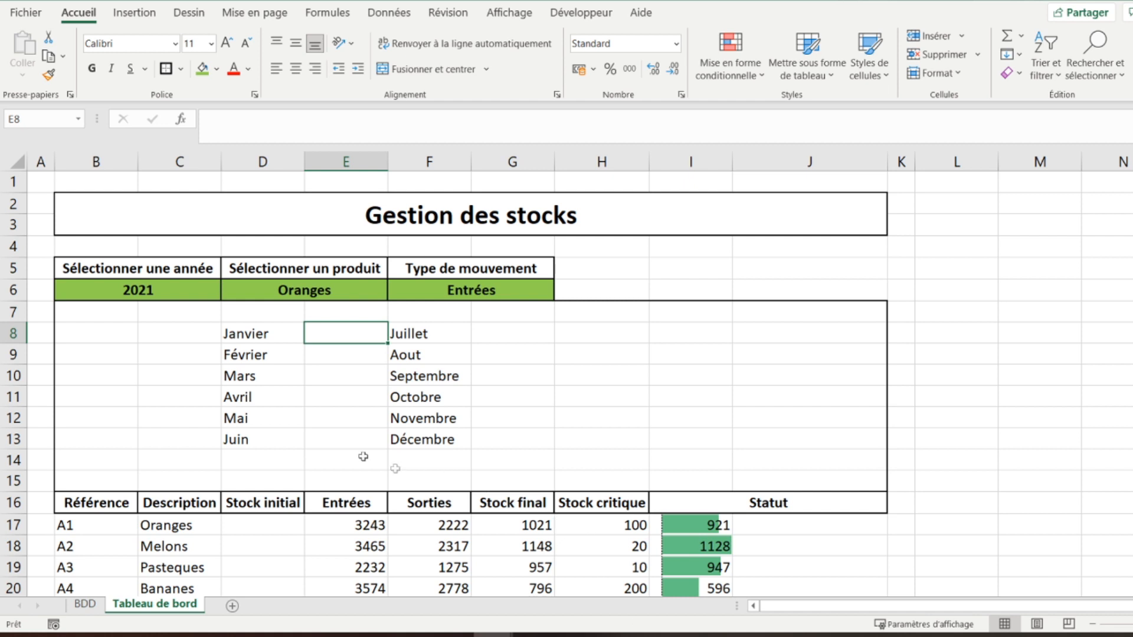
pyautogui.click(161, 285)
pyautogui.click(266, 287)
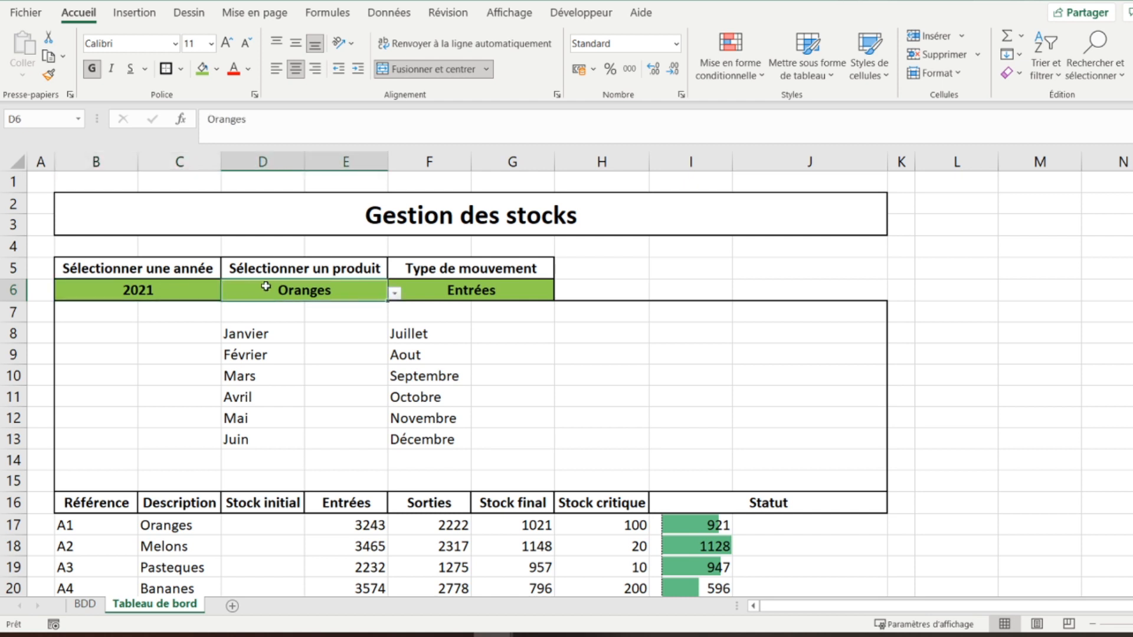
pyautogui.click(416, 288)
pyautogui.click(337, 330)
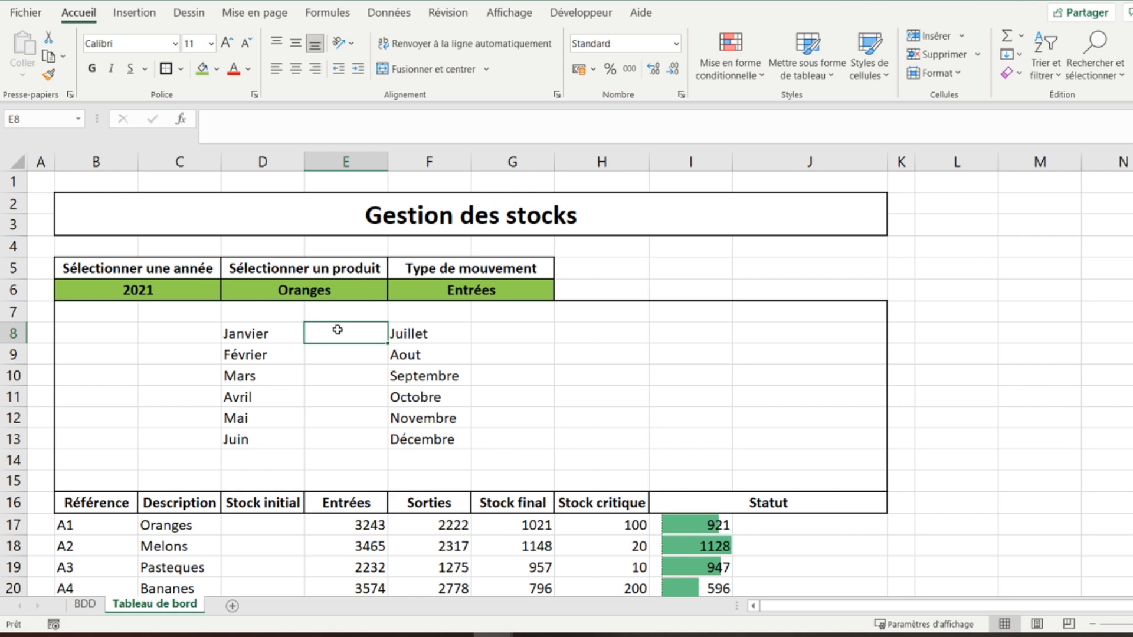
pyautogui.click(86, 605)
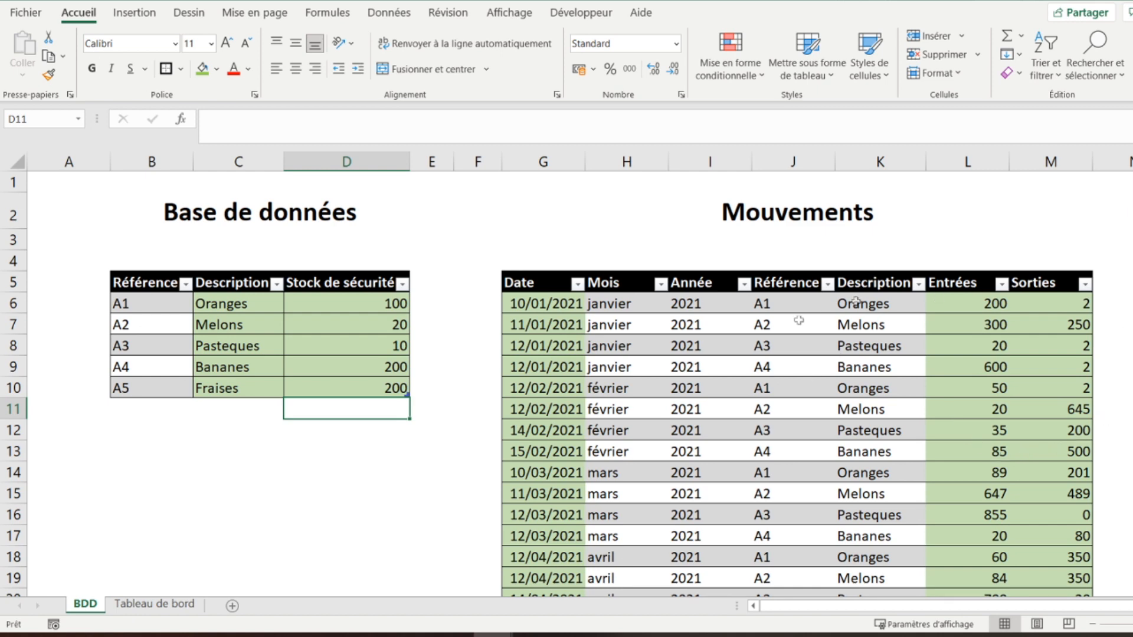
pyautogui.click(165, 607)
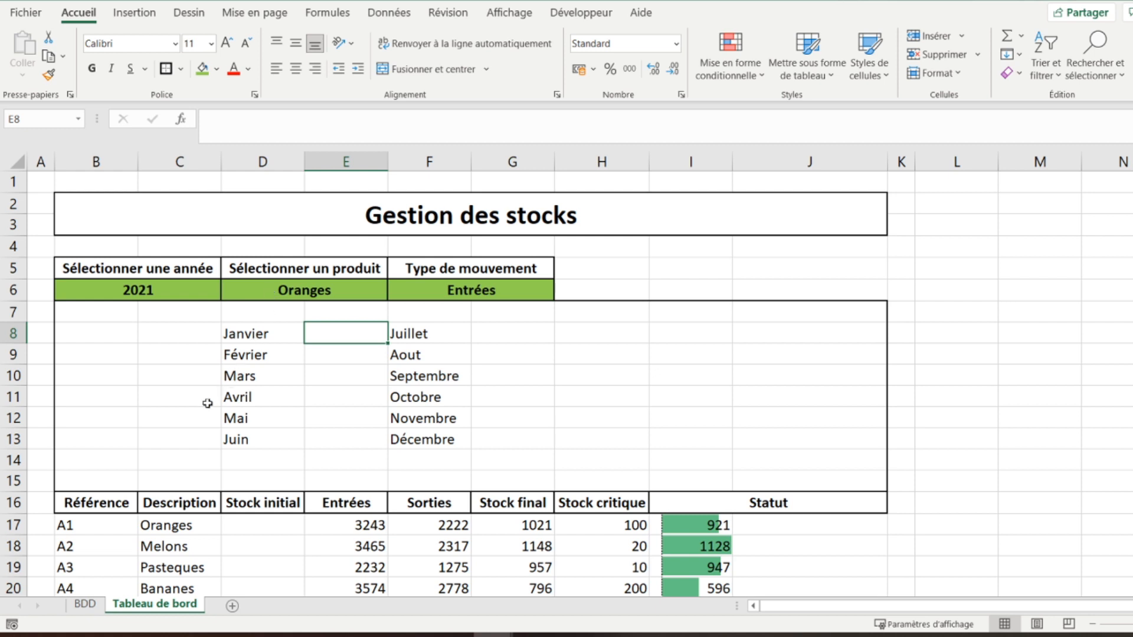
# Start a SI formula in E8 that tests whether the movement type in $F$6 equals "Entrées".
pyautogui.write('=si(')
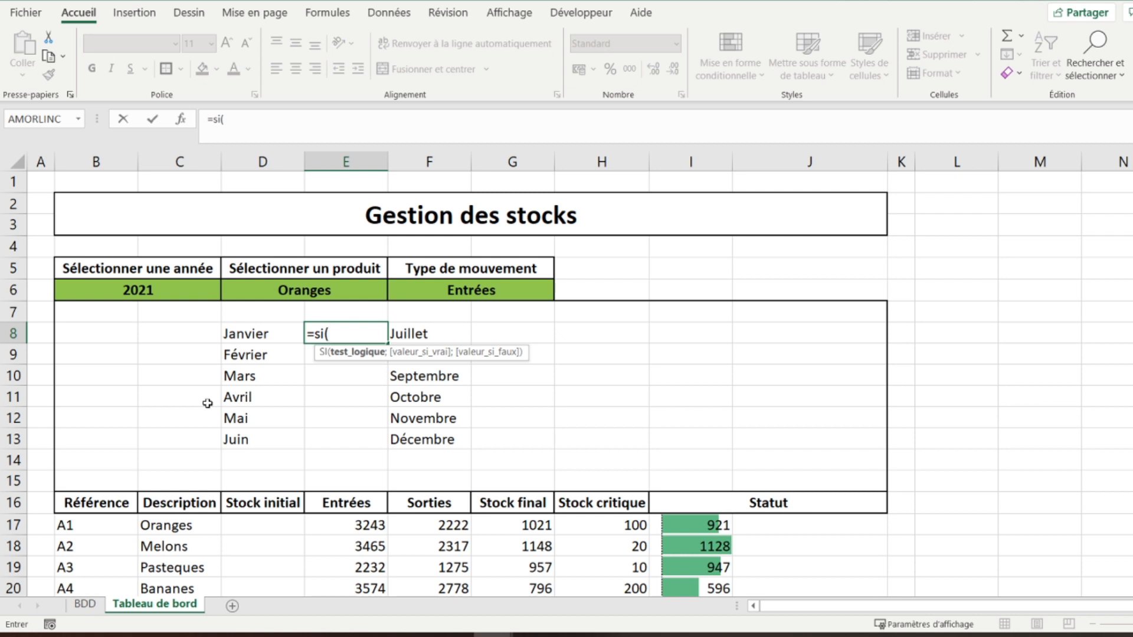
pyautogui.click(431, 287)
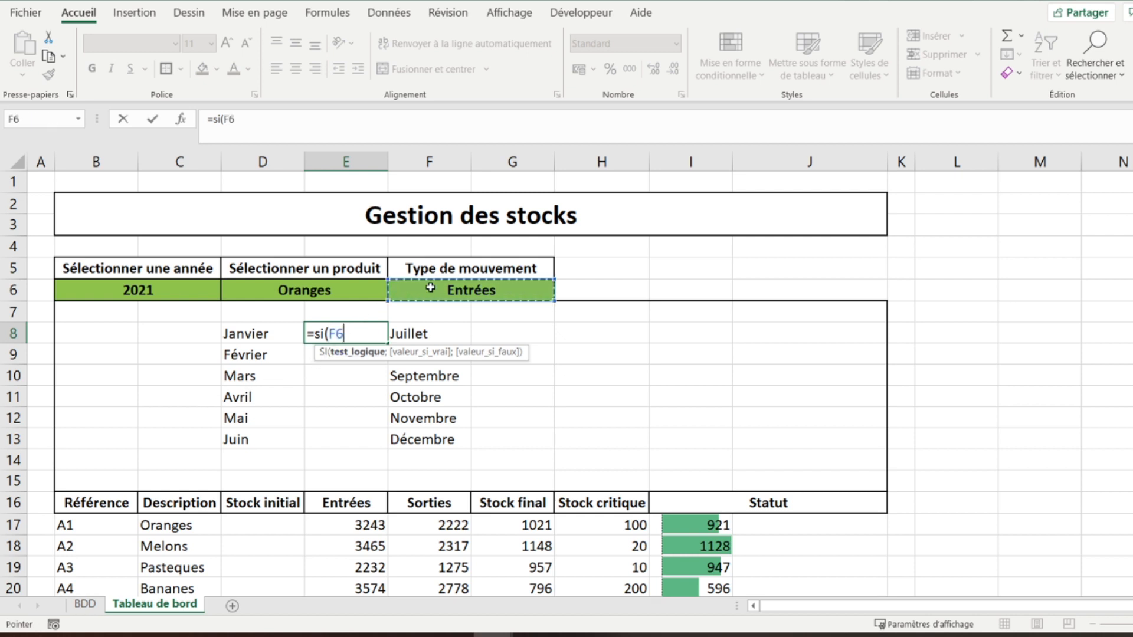
pyautogui.click(230, 119)
pyautogui.press('F4')
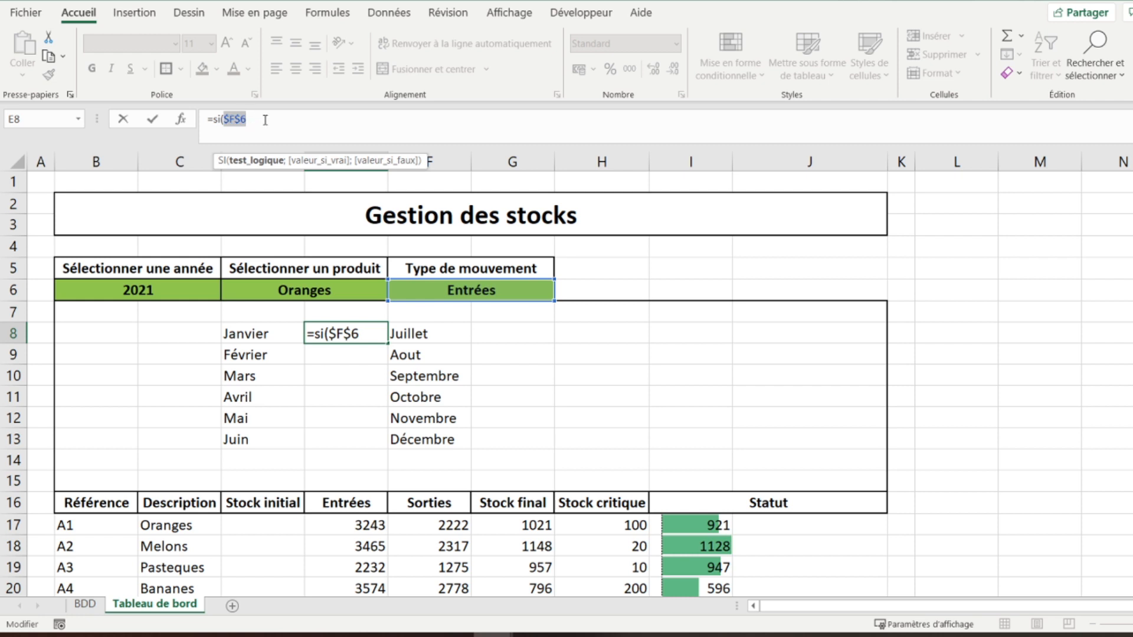
pyautogui.write('="Entrées')
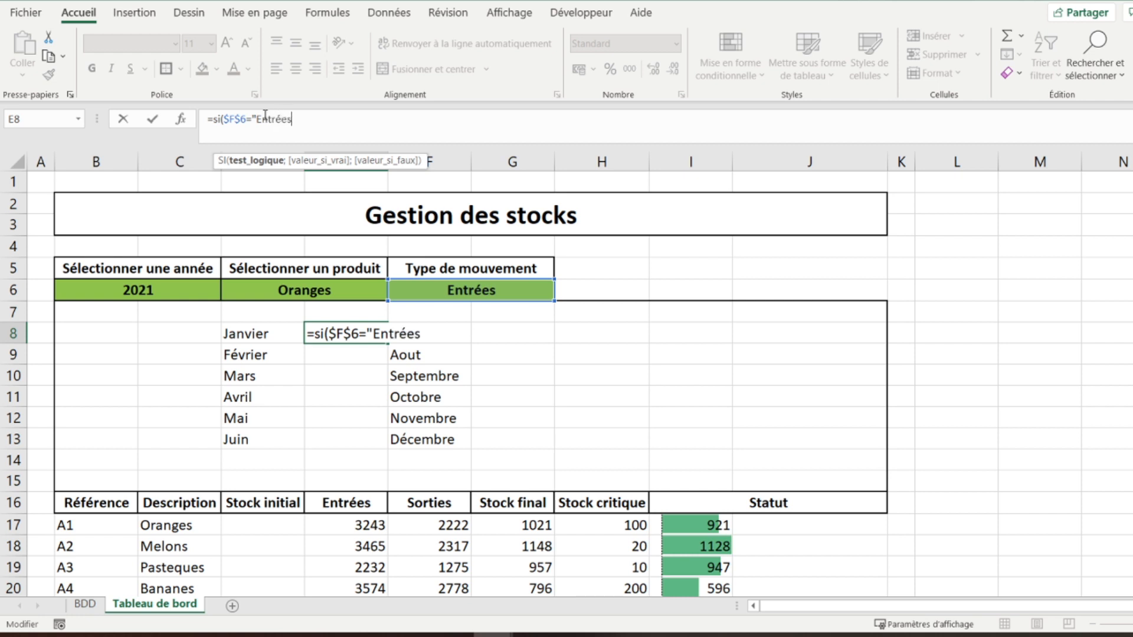
pyautogui.write('";')
# Nest SOMME.SI.ENS as the value if true, with the Entrées column of the Mouvements table on the BDD sheet as sum range.
pyautogui.write('somme.si')
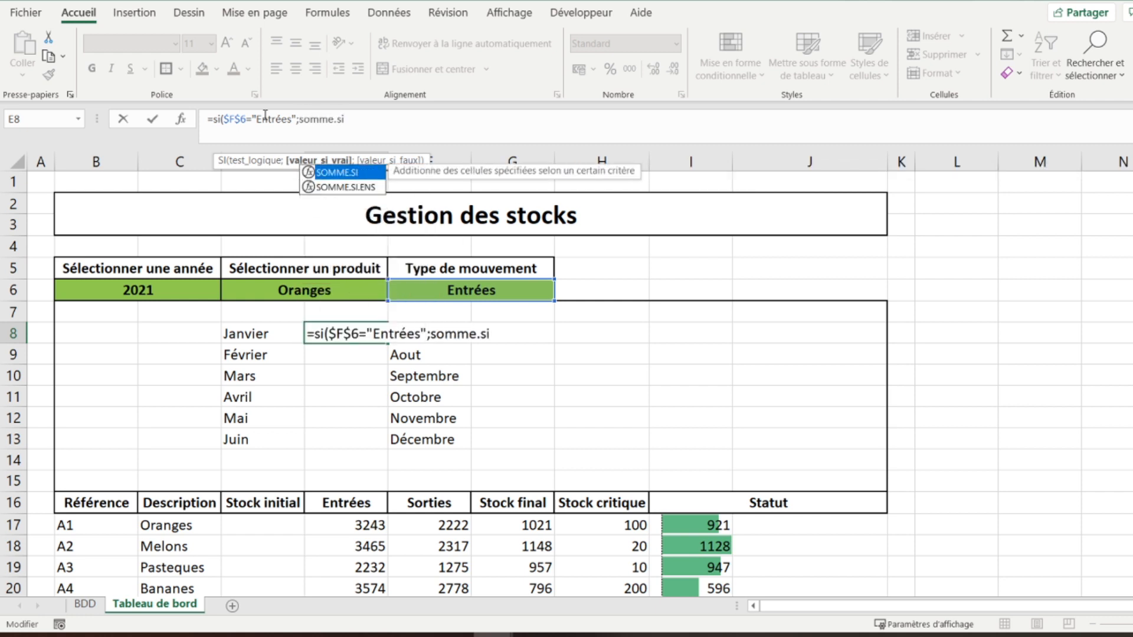
pyautogui.write('.ens(')
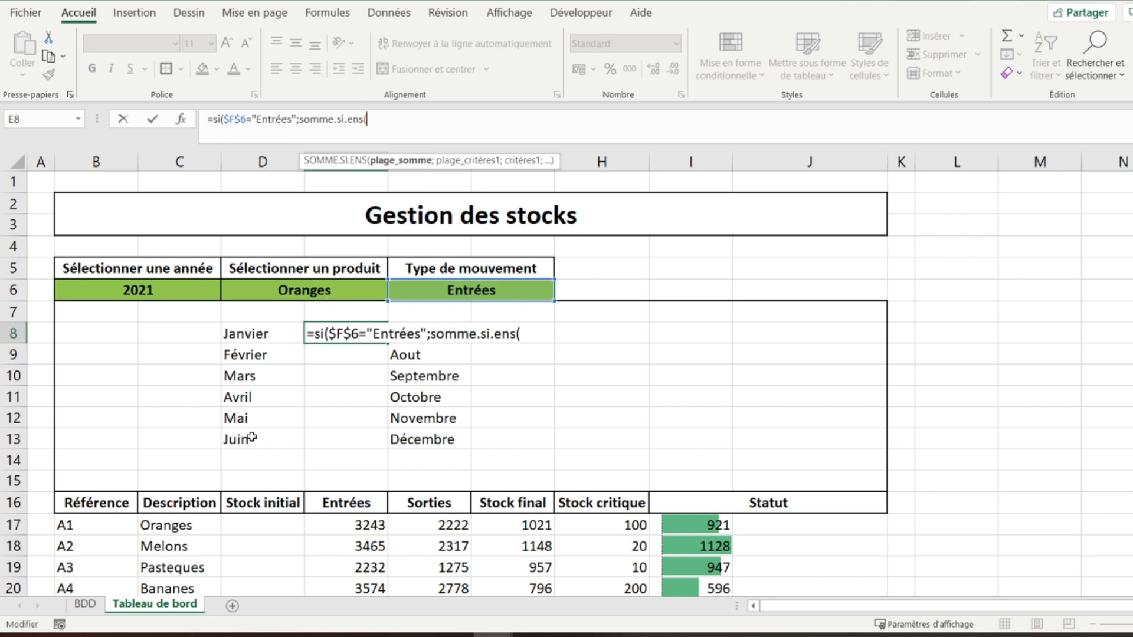
pyautogui.click(85, 604)
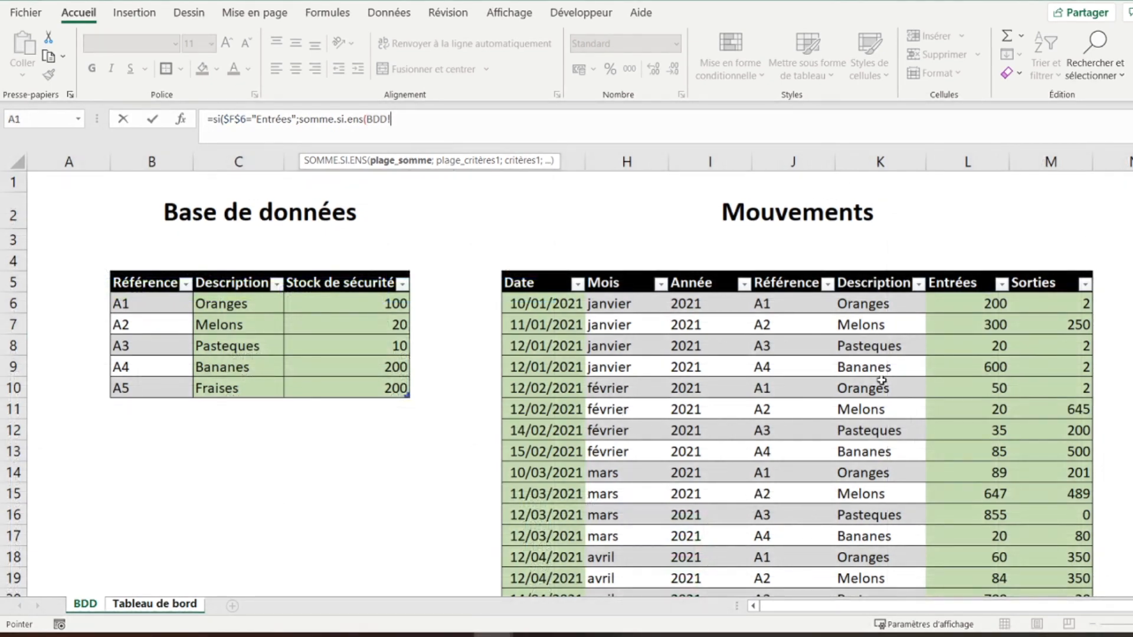
pyautogui.click(962, 298)
pyautogui.moveTo(962, 295); pyautogui.dragTo(961, 541)
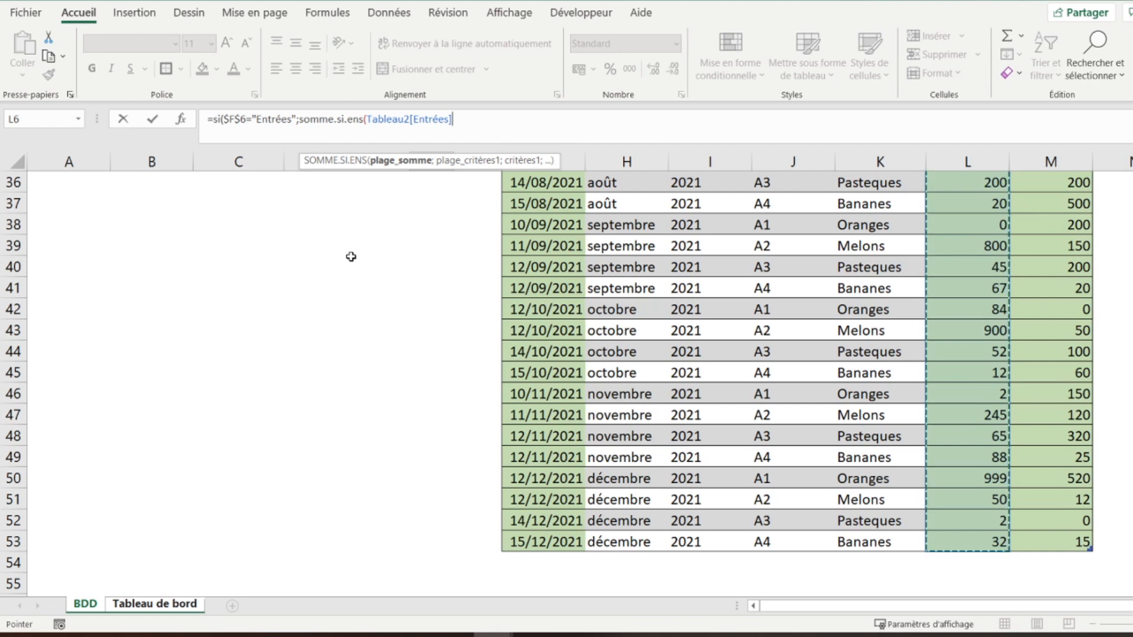
pyautogui.write(';')
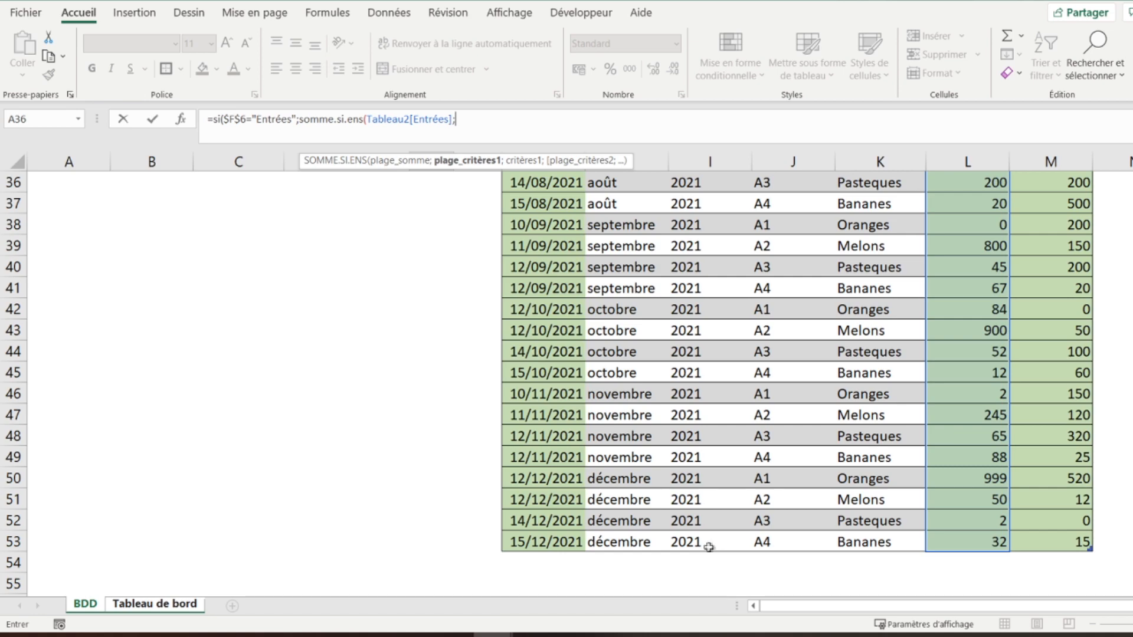
# Add the table's Année column as the first criteria range, matched to the selected year in absolute reference 'Tableau de bord'!$B$6.
pyautogui.click(680, 542)
pyautogui.moveTo(679, 542); pyautogui.dragTo(716, 304)
pyautogui.write(';')
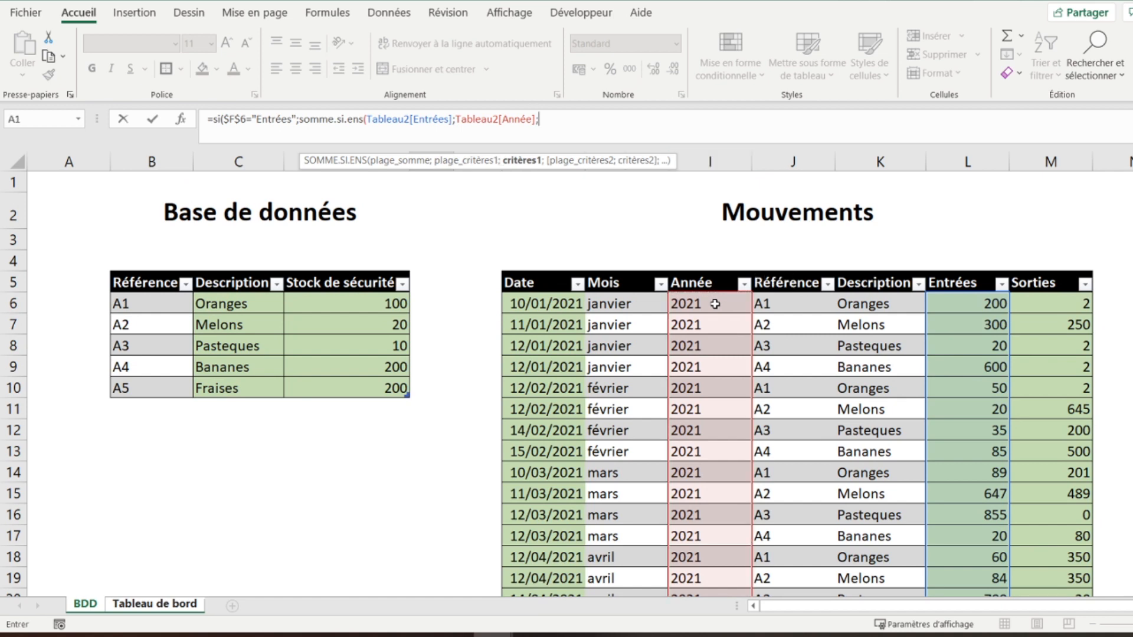
pyautogui.click(155, 606)
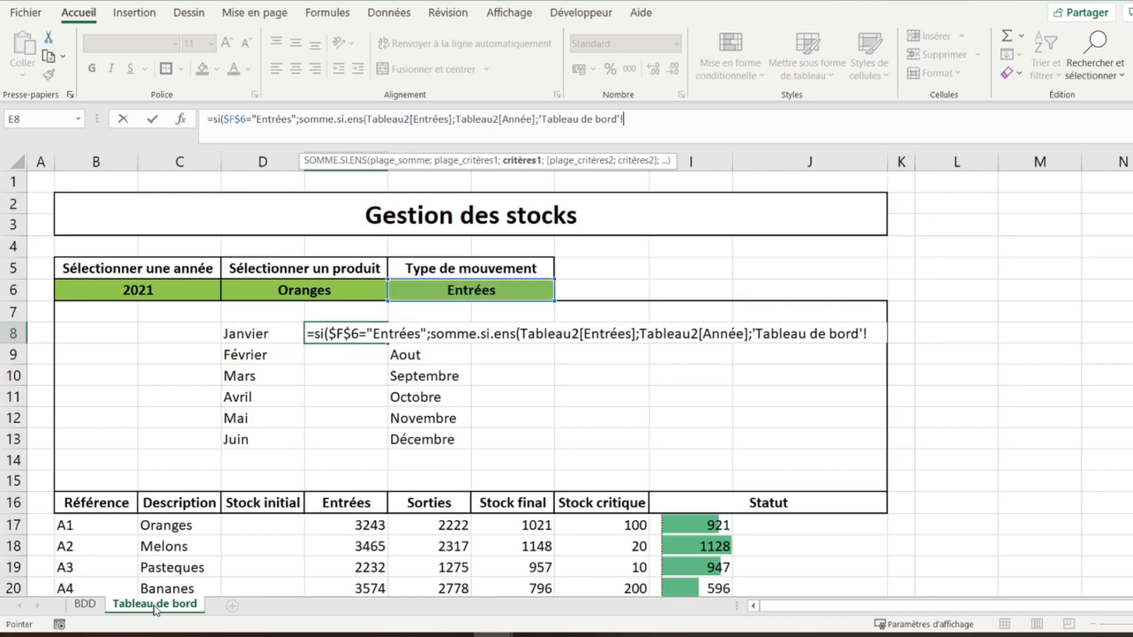
pyautogui.click(109, 295)
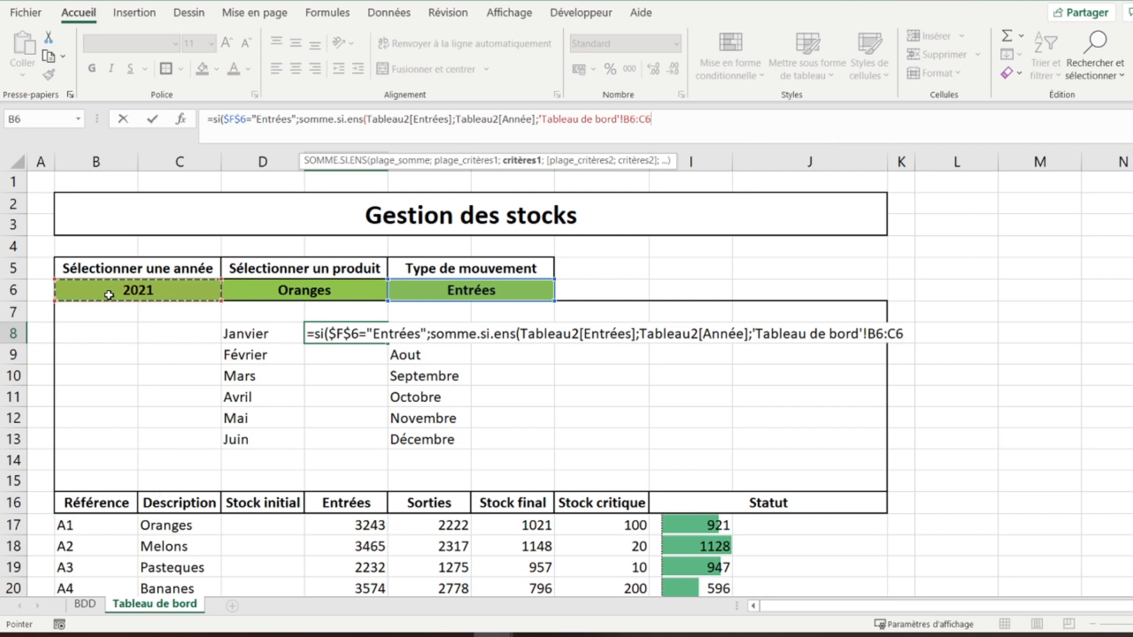
pyautogui.click(664, 119)
pyautogui.press('BackSpace')
pyautogui.press('BackSpace')
pyautogui.press('BackSpace')
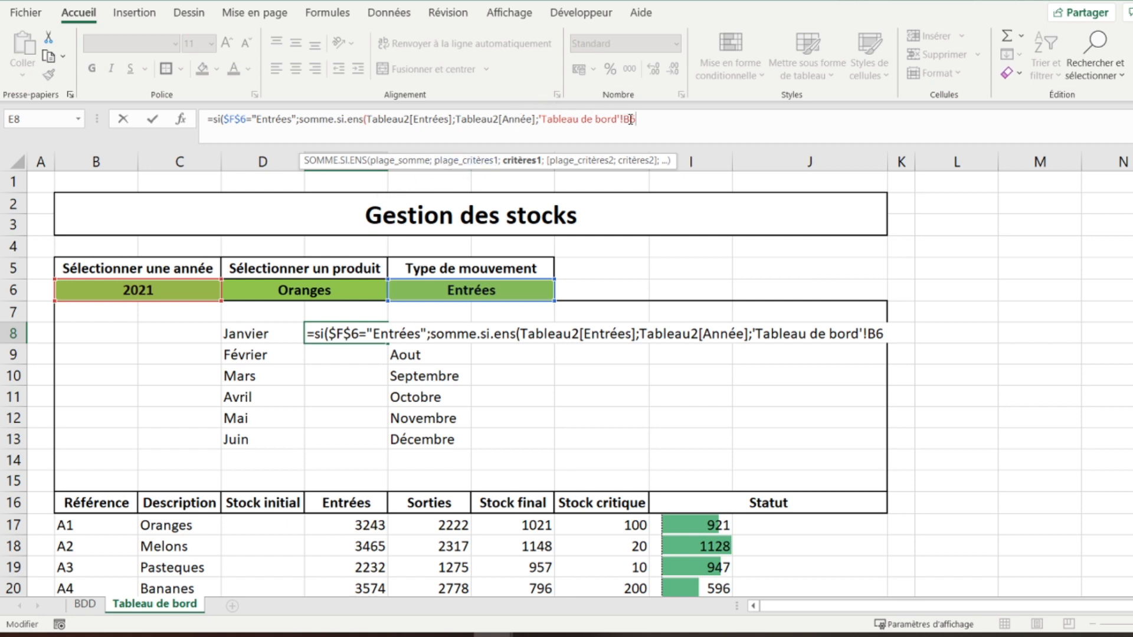
pyautogui.press('F4')
pyautogui.write(';')
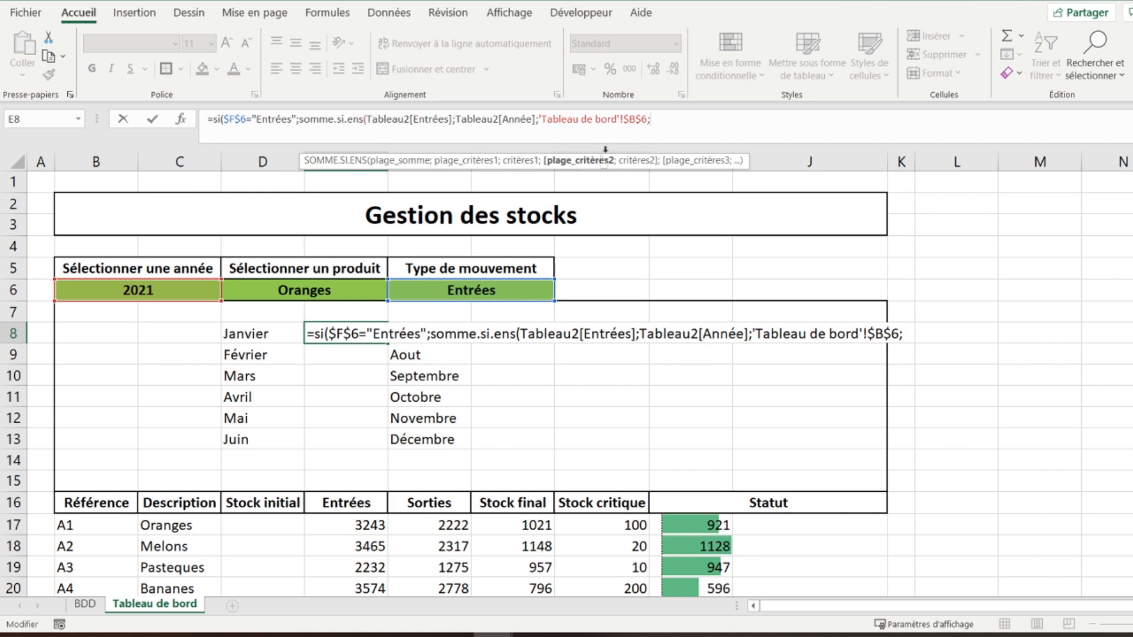
# Add the table's Mois column as the second criteria range, matched to the month in relative reference 'Tableau de bord'!D8.
pyautogui.click(86, 603)
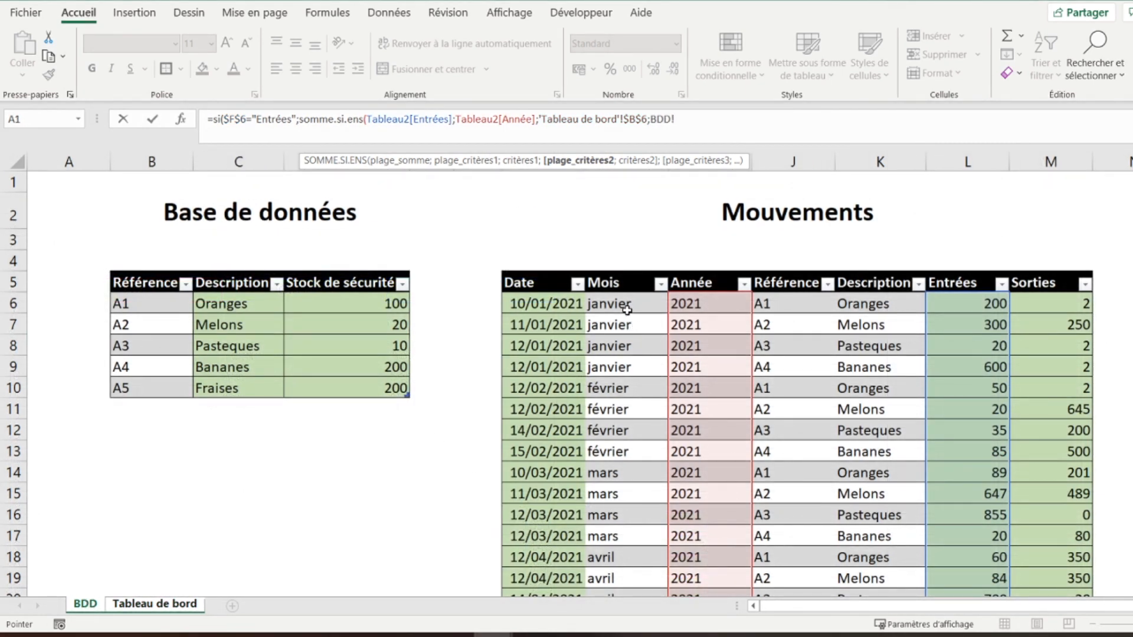
pyautogui.moveTo(625, 304); pyautogui.dragTo(617, 552)
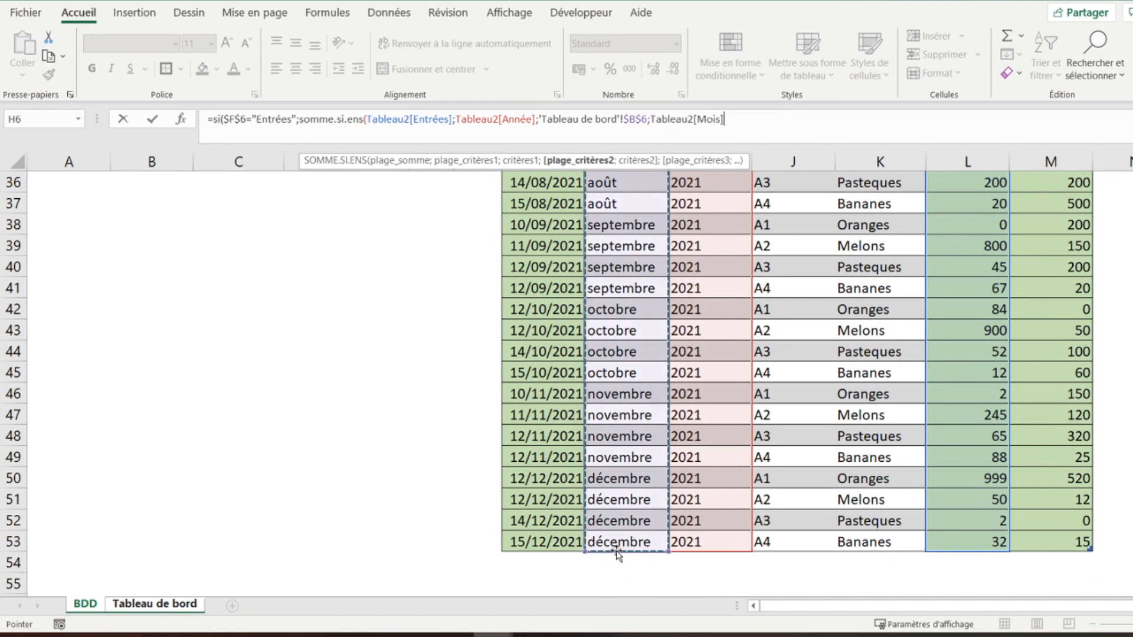
pyautogui.write(';')
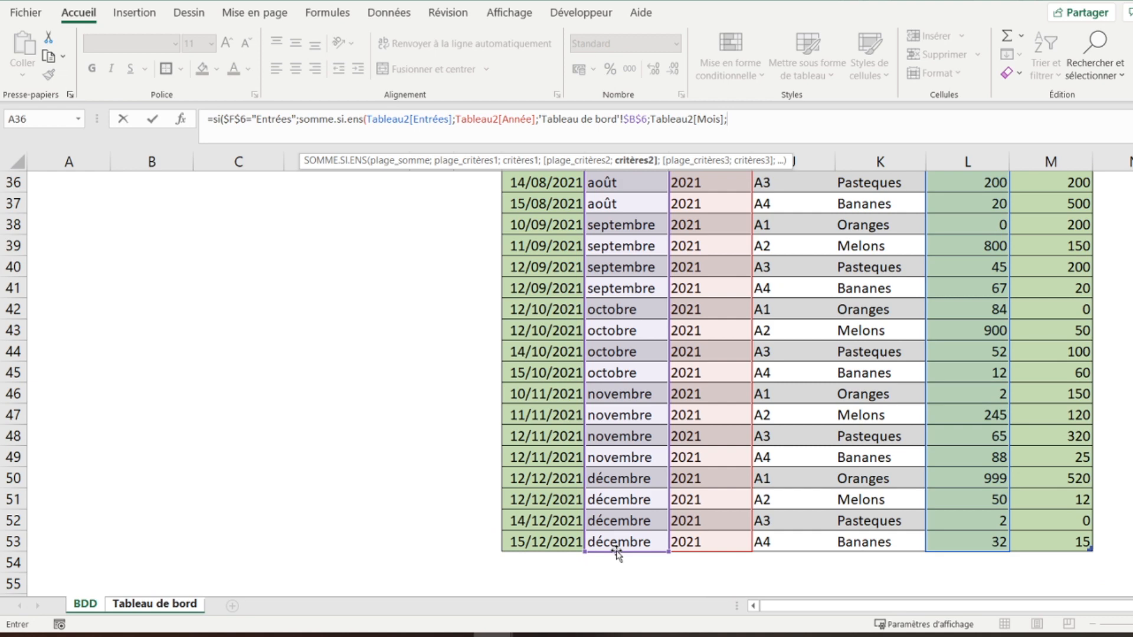
pyautogui.click(161, 608)
pyautogui.click(251, 334)
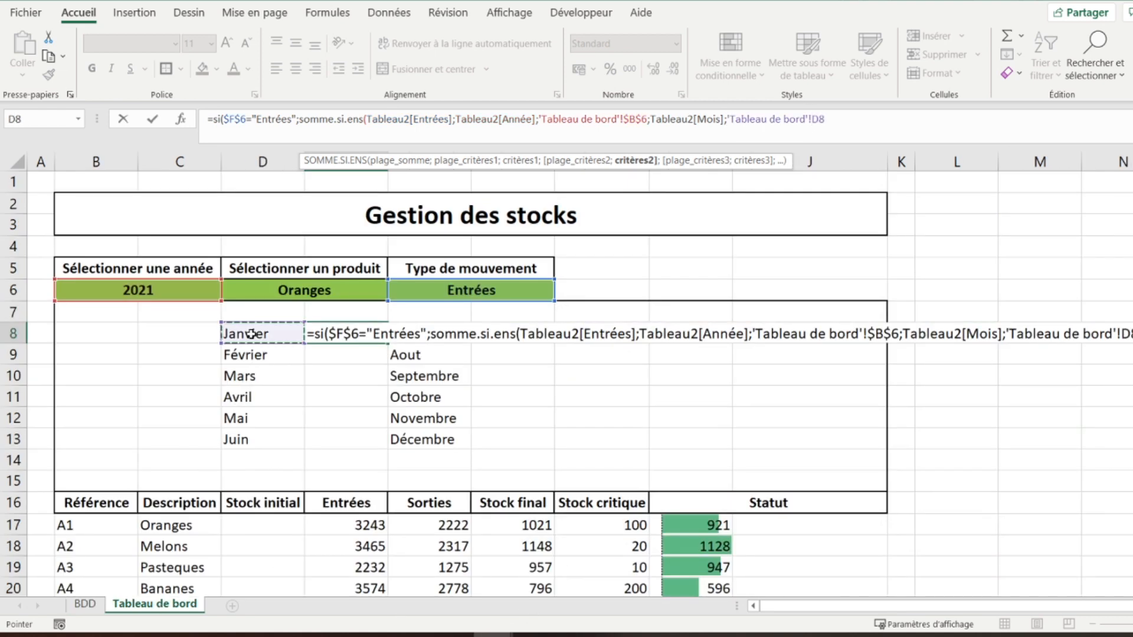
pyautogui.click(819, 118)
pyautogui.press('F4')
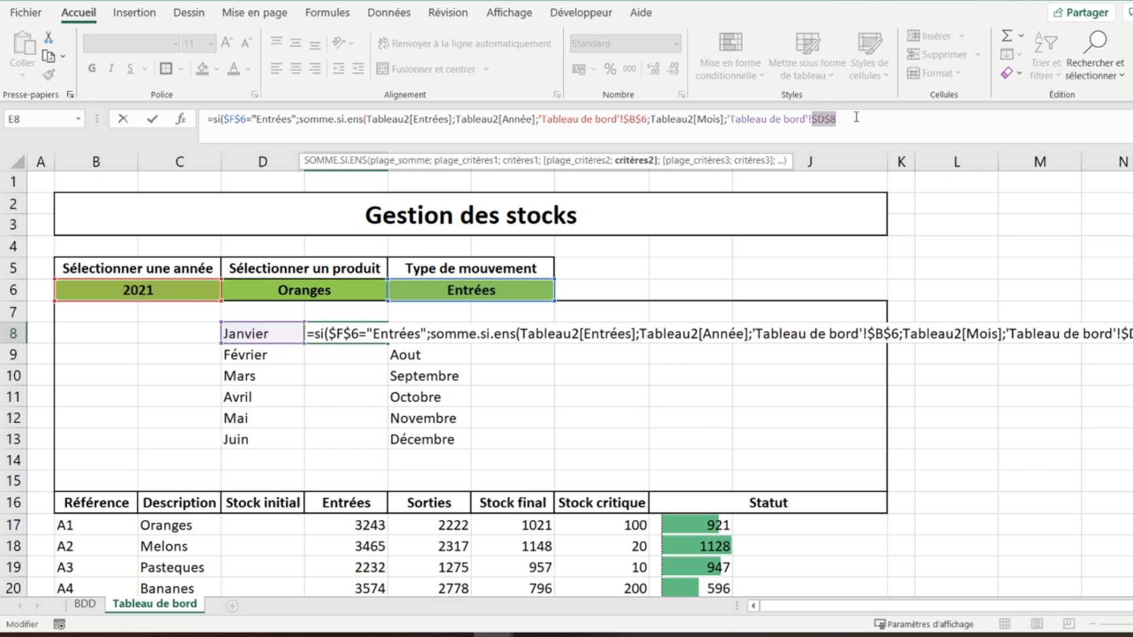
pyautogui.click(830, 123)
pyautogui.press('BackSpace')
pyautogui.click(817, 118)
pyautogui.press('BackSpace')
pyautogui.write(';')
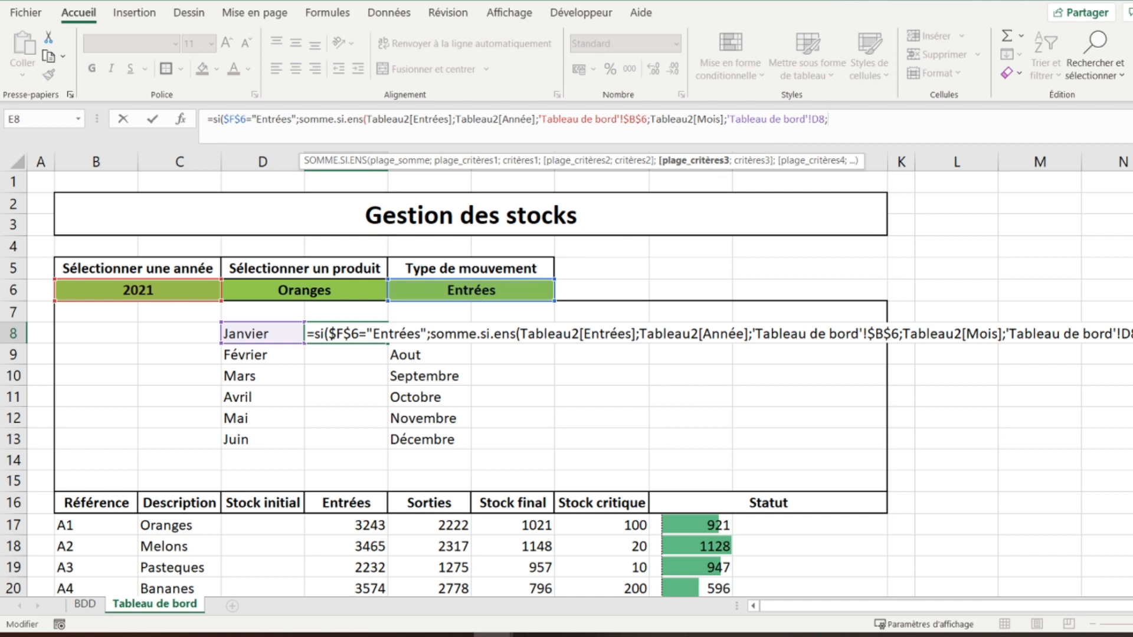
# Add the table's Description column as the third criteria range, matched to the selected product in absolute reference 'Tableau de bord'!$D$6, and close SOMME.SI.ENS.
pyautogui.click(85, 603)
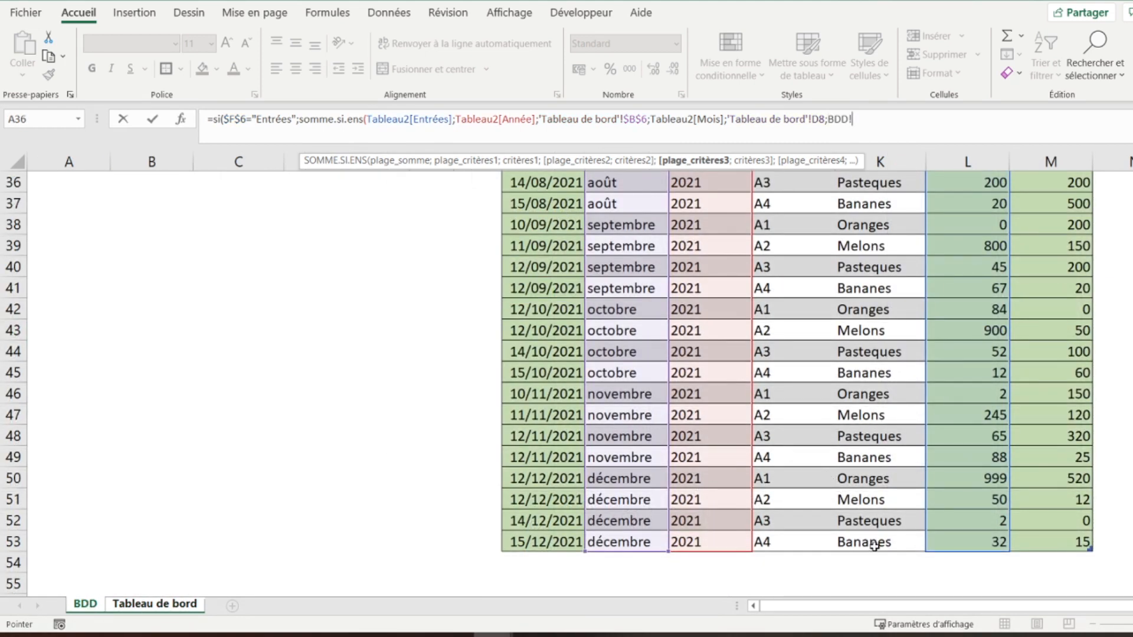
pyautogui.moveTo(874, 546); pyautogui.dragTo(862, 300)
pyautogui.write(';')
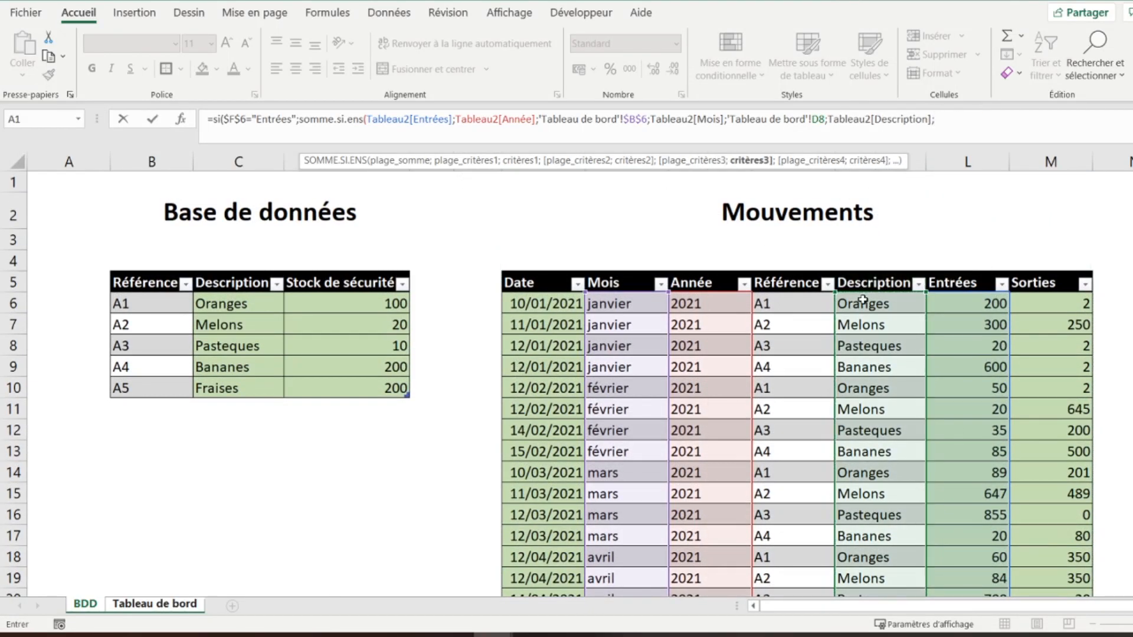
pyautogui.click(124, 609)
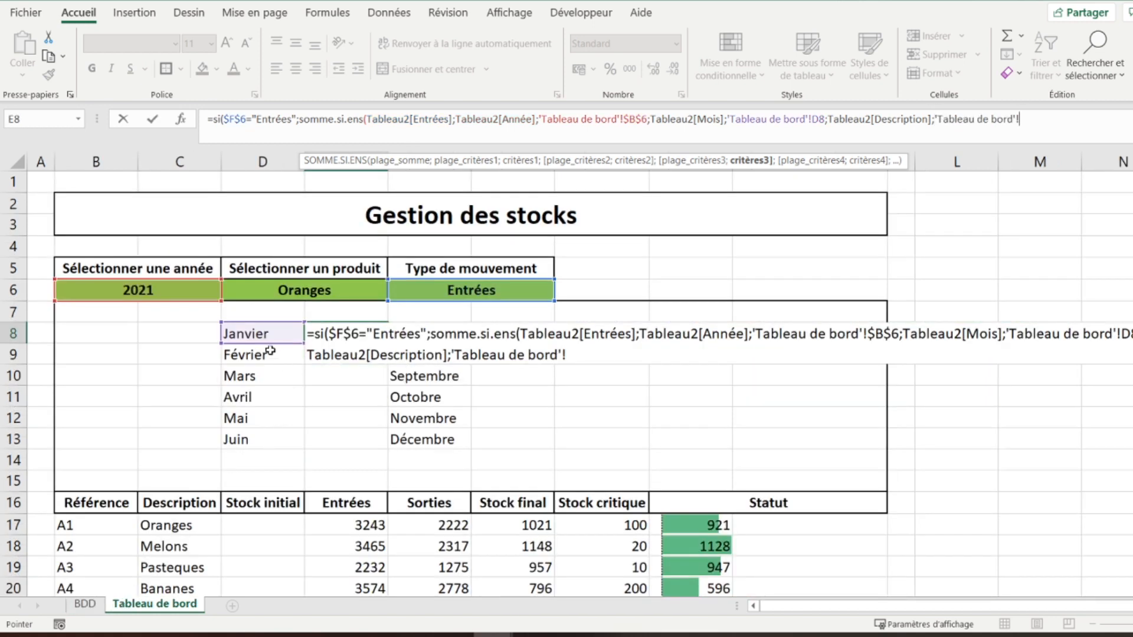
pyautogui.click(247, 298)
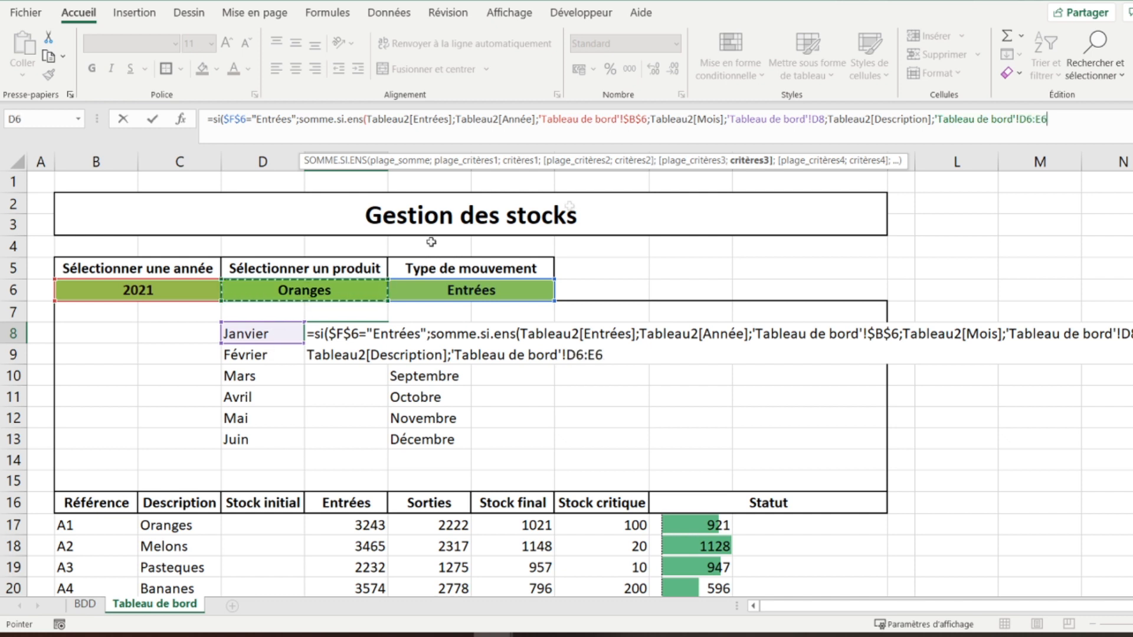
pyautogui.press('BackSpace')
pyautogui.press('BackSpace')
pyautogui.press('BackSpace')
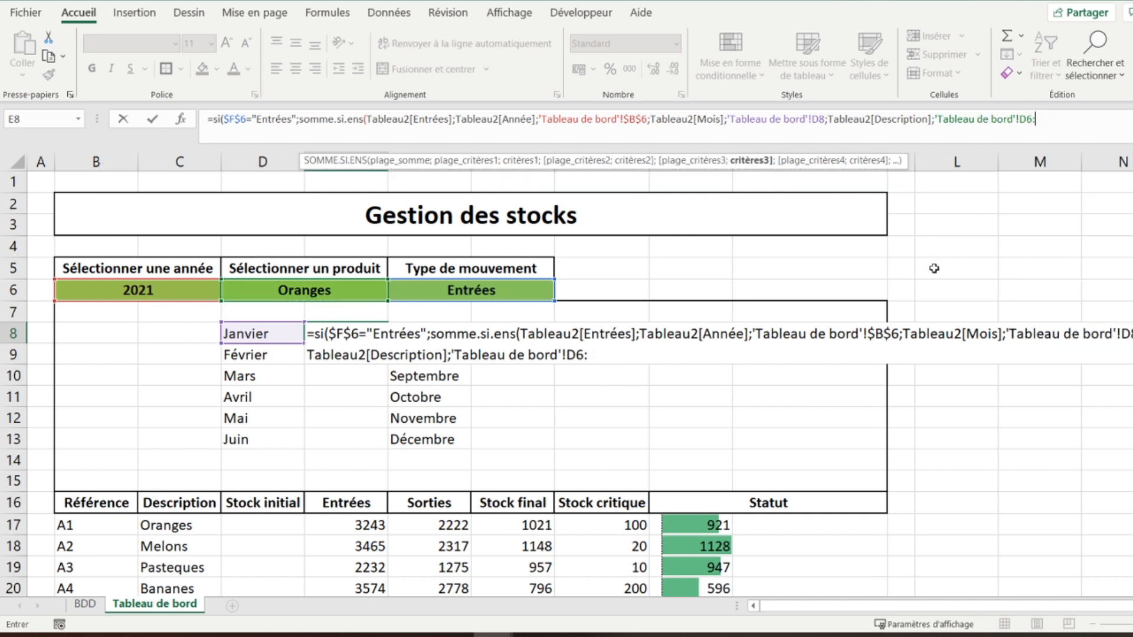
pyautogui.click(1028, 119)
pyautogui.press('F4')
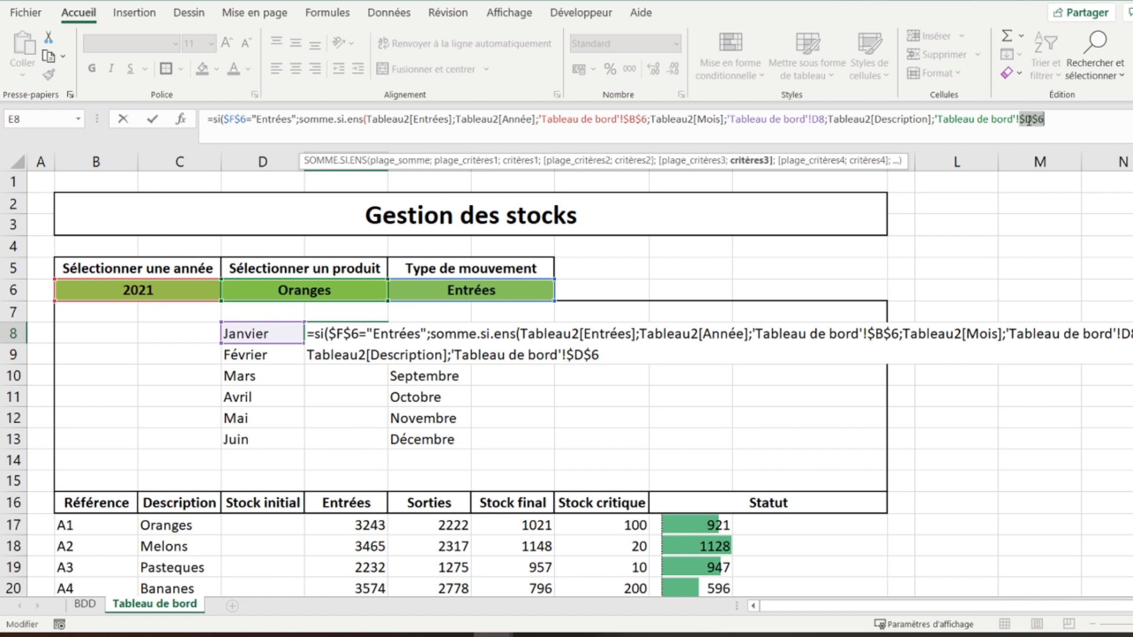
pyautogui.click(1025, 120)
pyautogui.write(')')
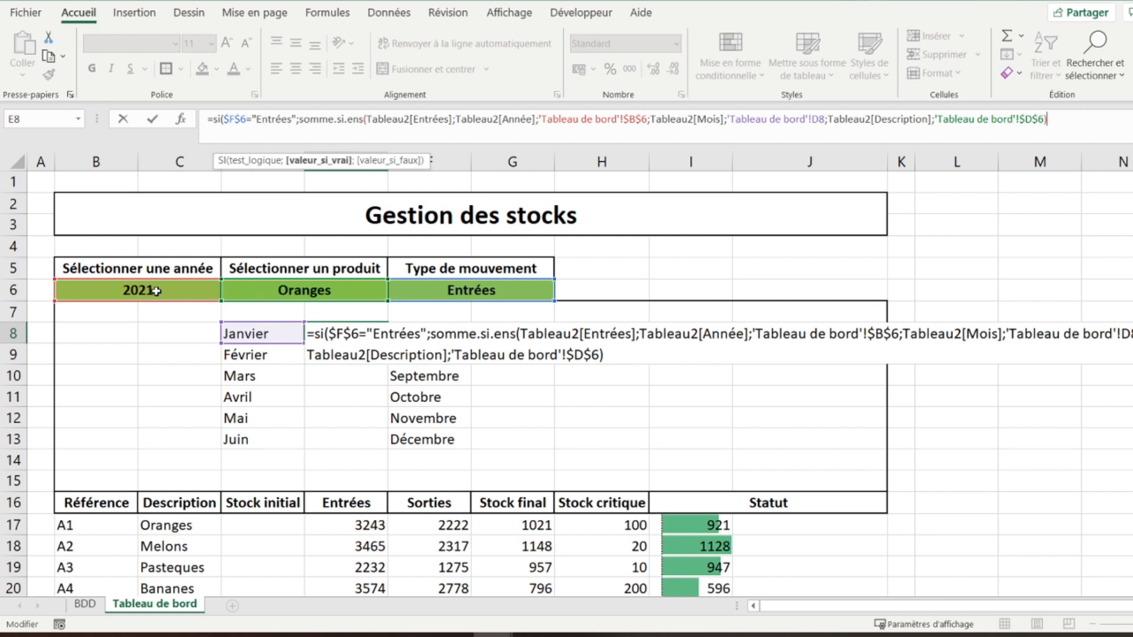
# Nest a second SOMME.SI.ENS as the value if false, with the Sorties column of the Mouvements table as sum range.
pyautogui.write(';')
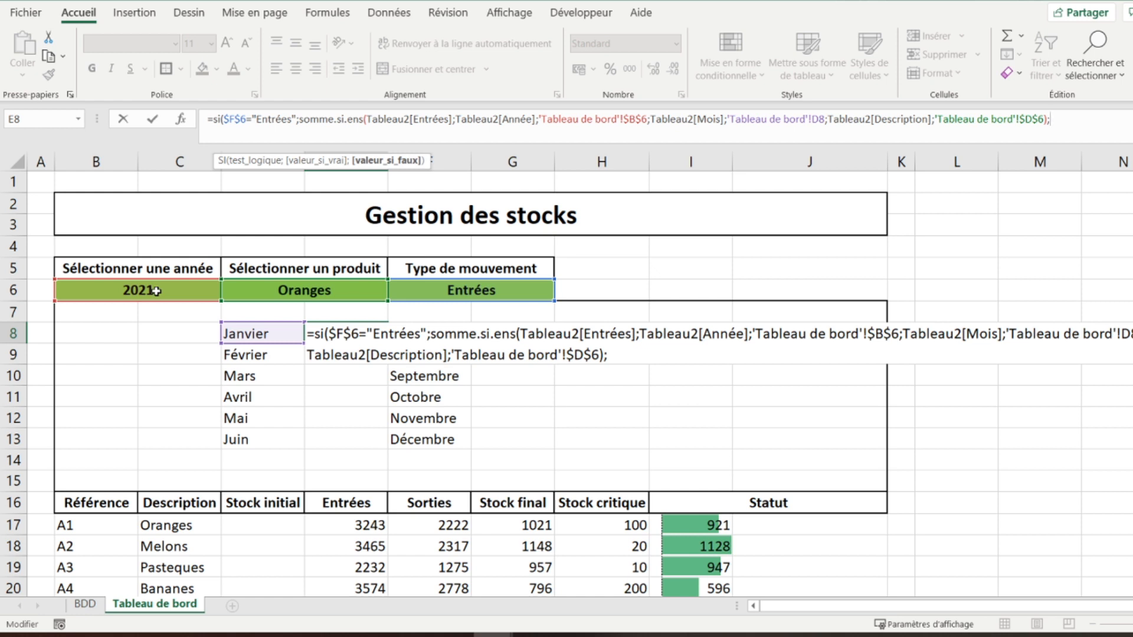
pyautogui.write('somme.si.ens')
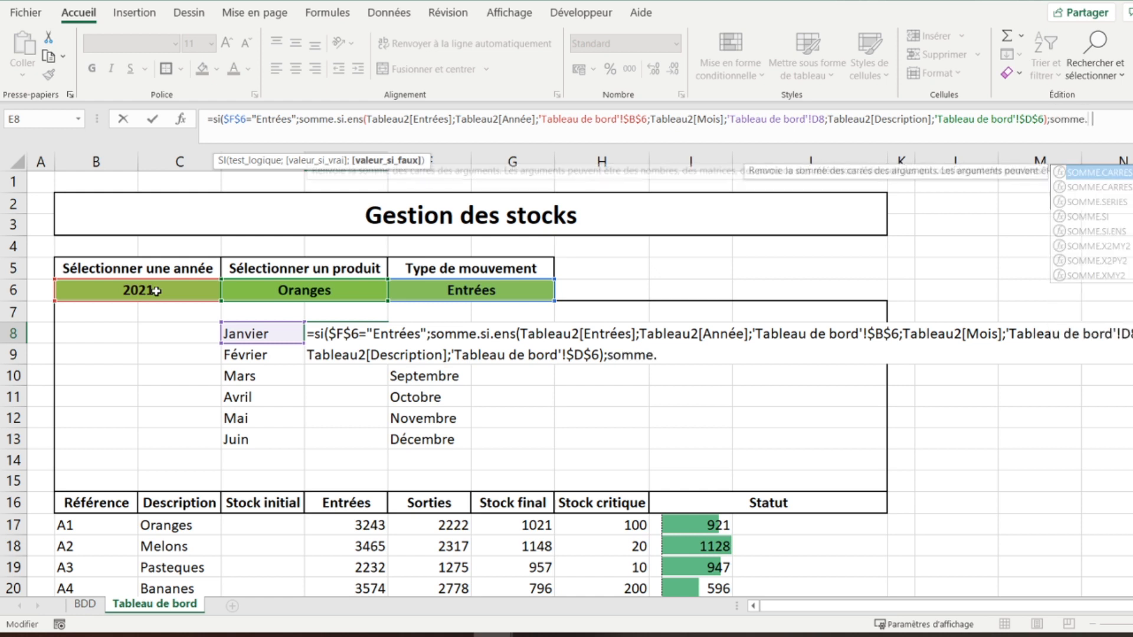
pyautogui.write('(')
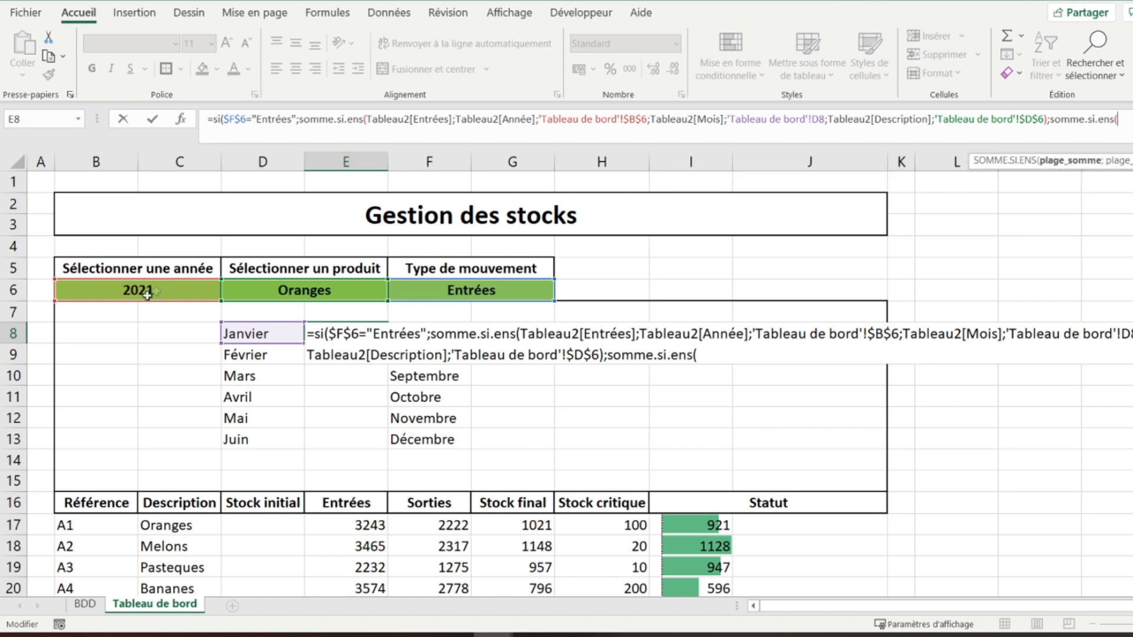
pyautogui.click(85, 603)
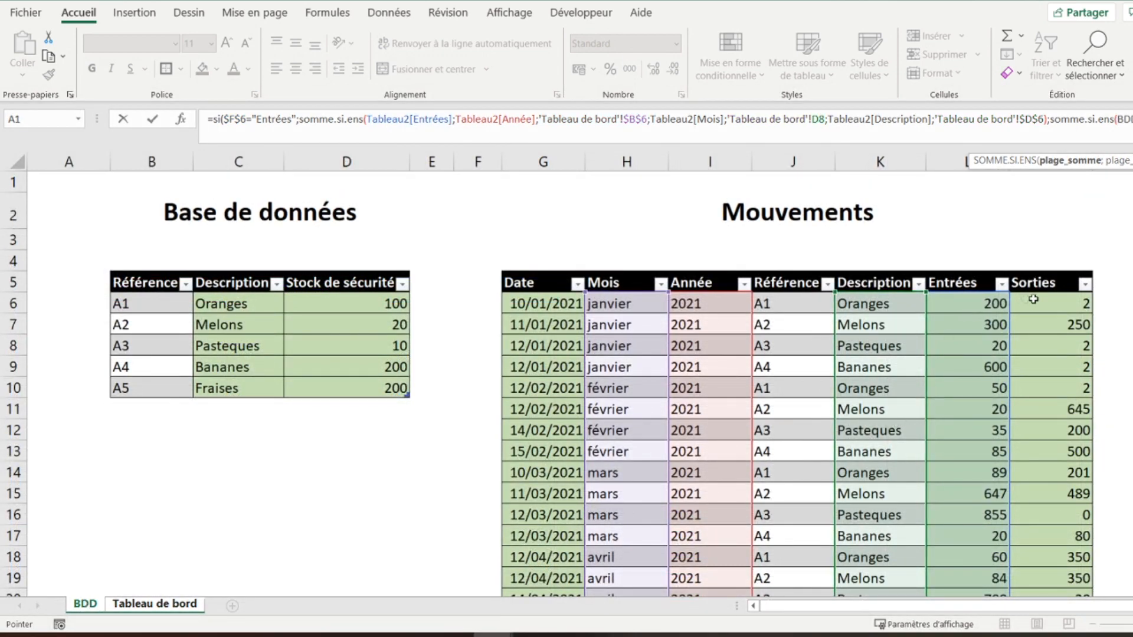
pyautogui.moveTo(1042, 303); pyautogui.dragTo(1039, 548)
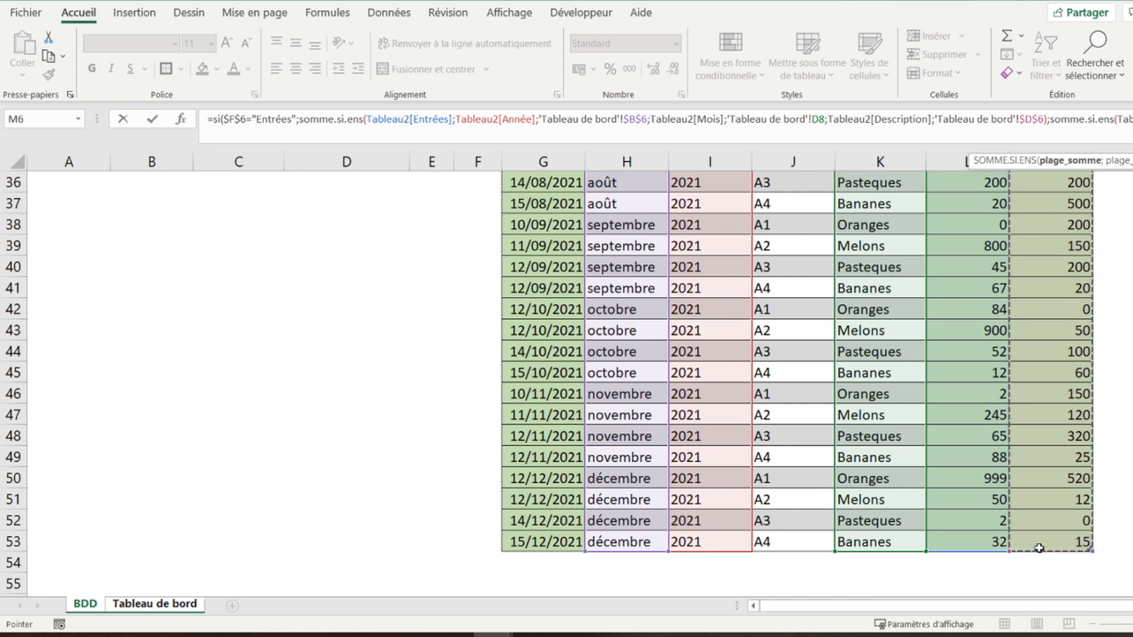
pyautogui.write(';')
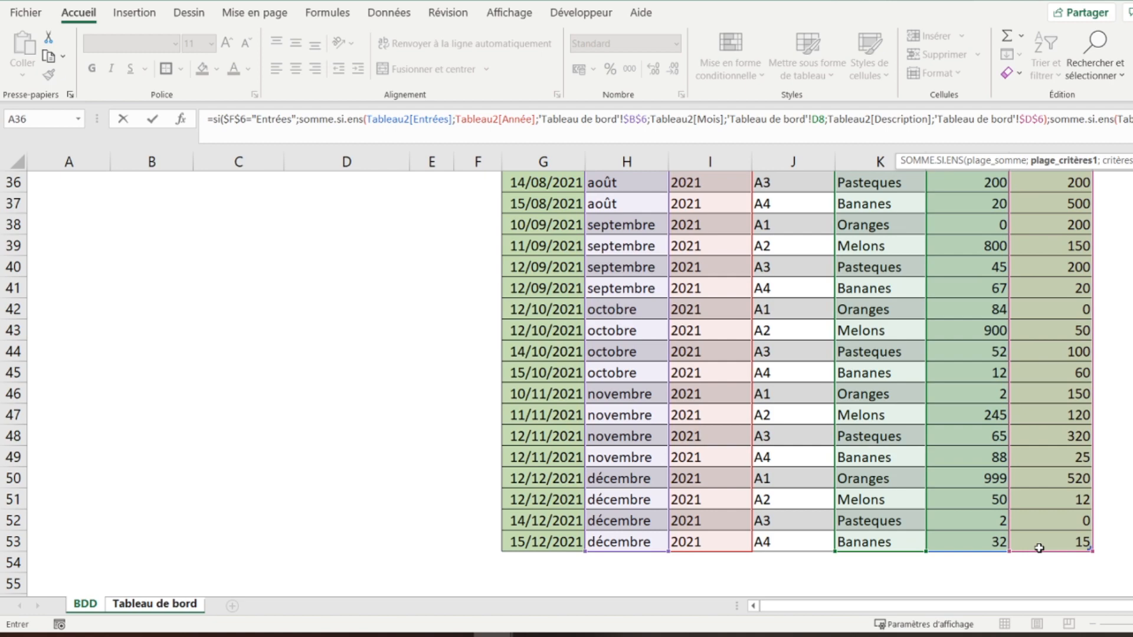
# In the second SOMME.SI.ENS, match the table's Année column to the selected year in absolute reference 'Tableau de bord'!$B$6.
pyautogui.click(697, 539)
pyautogui.moveTo(697, 540); pyautogui.dragTo(712, 302)
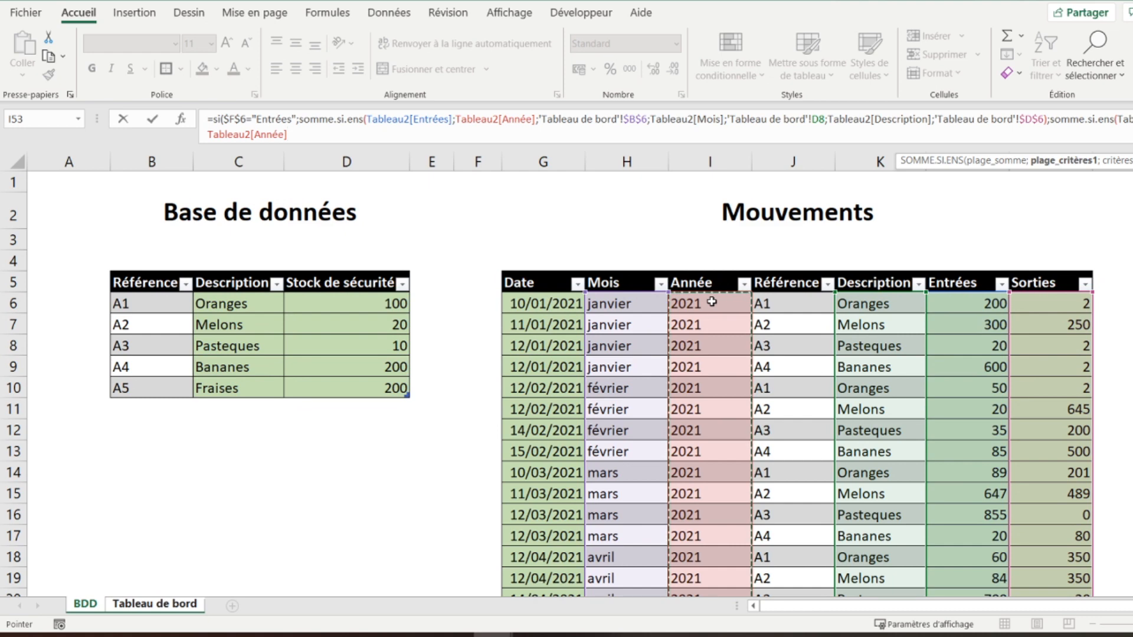
pyautogui.write(';')
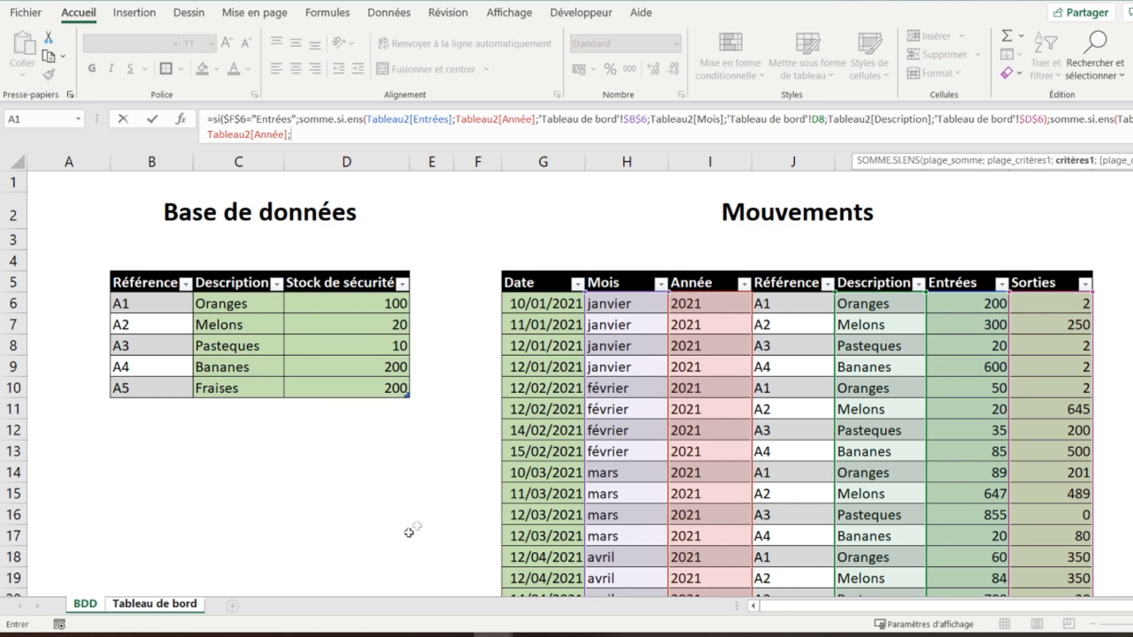
pyautogui.click(146, 605)
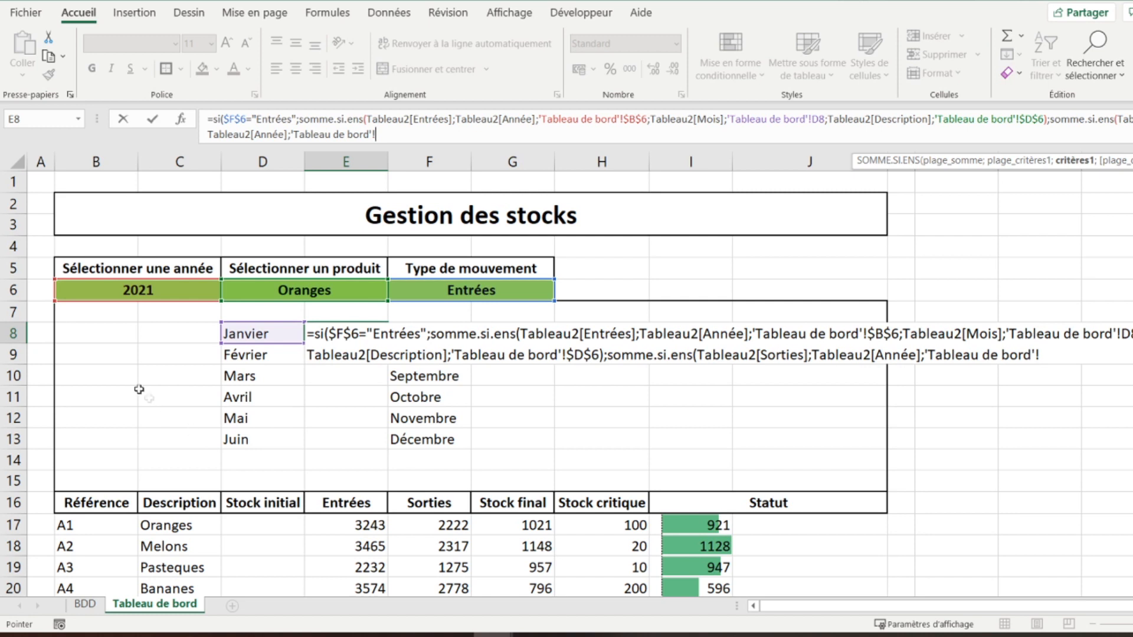
pyautogui.click(91, 294)
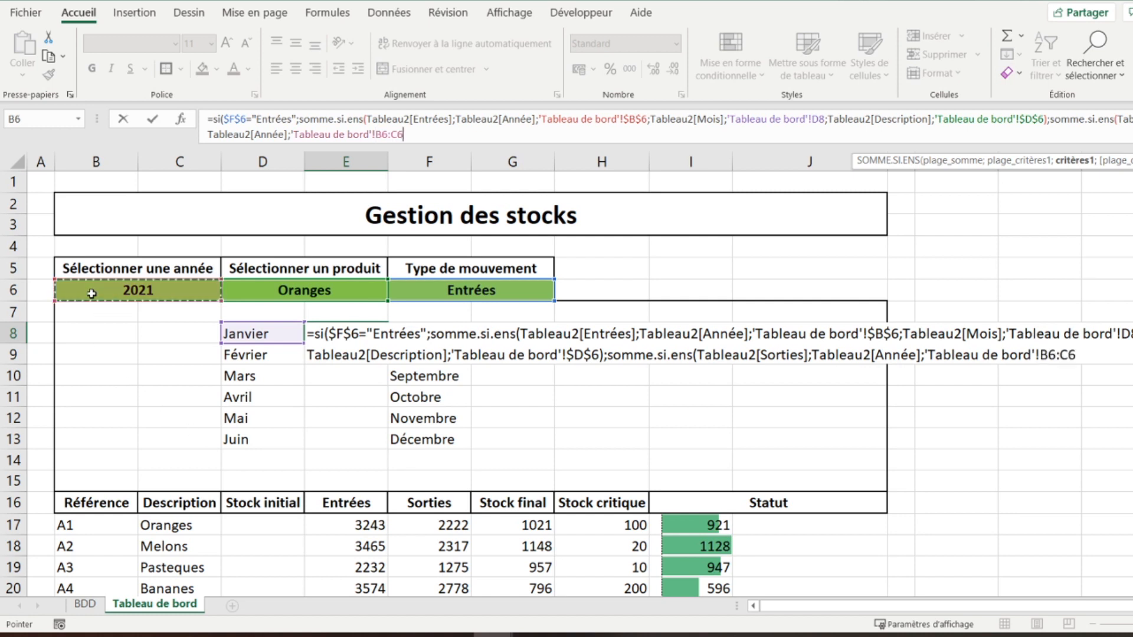
pyautogui.press('BackSpace')
pyautogui.press('BackSpace')
pyautogui.press('BackSpace')
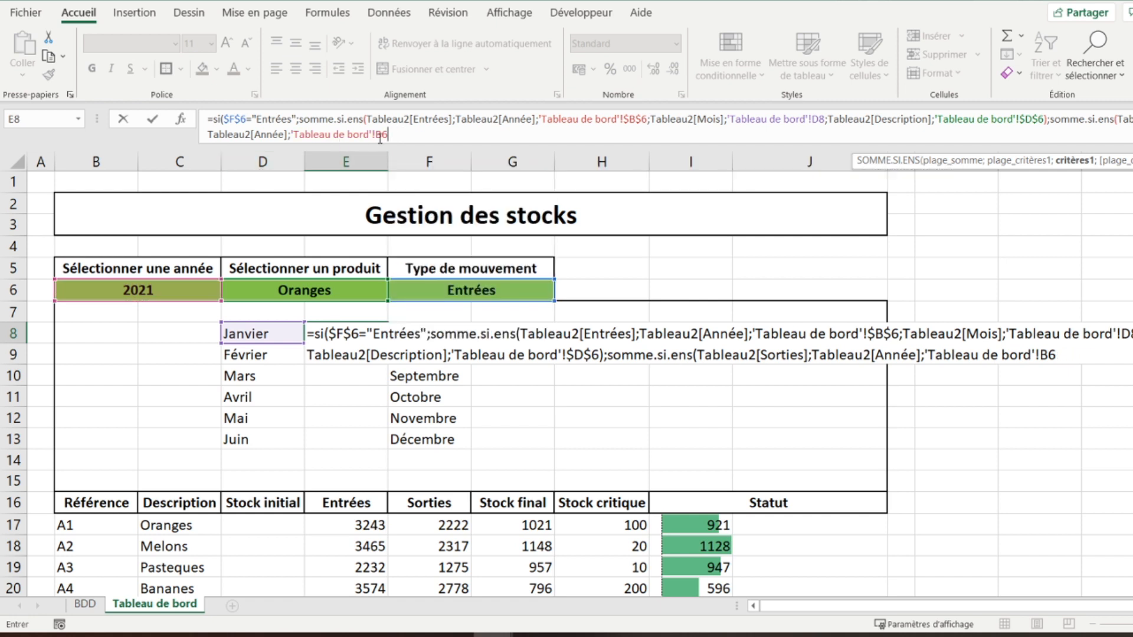
pyautogui.press('F4')
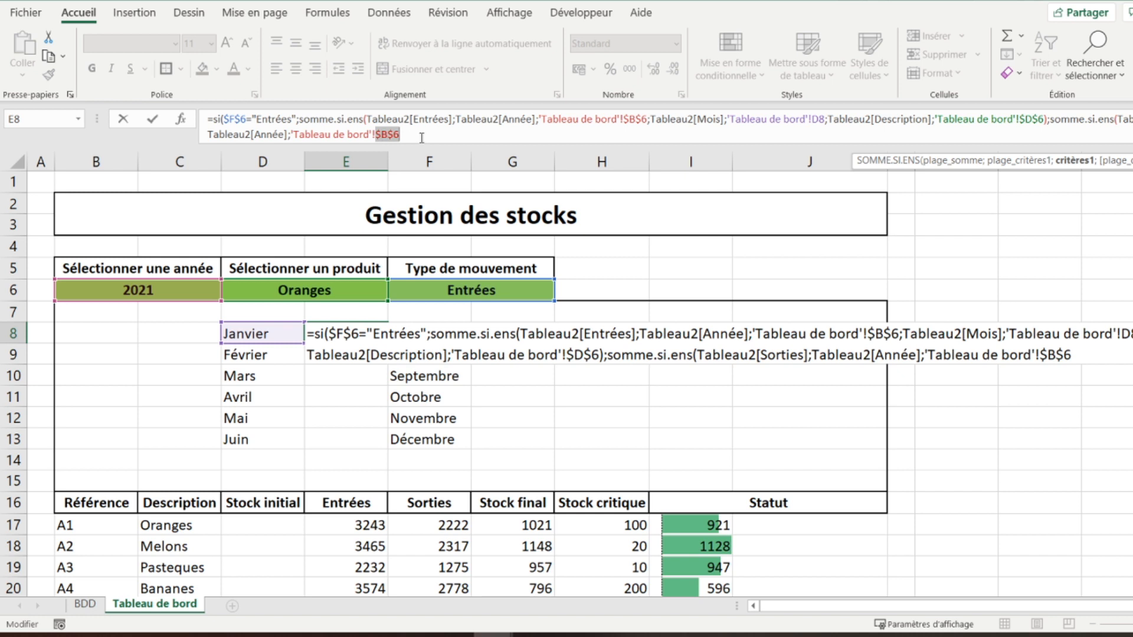
pyautogui.press('Right')
pyautogui.write(';')
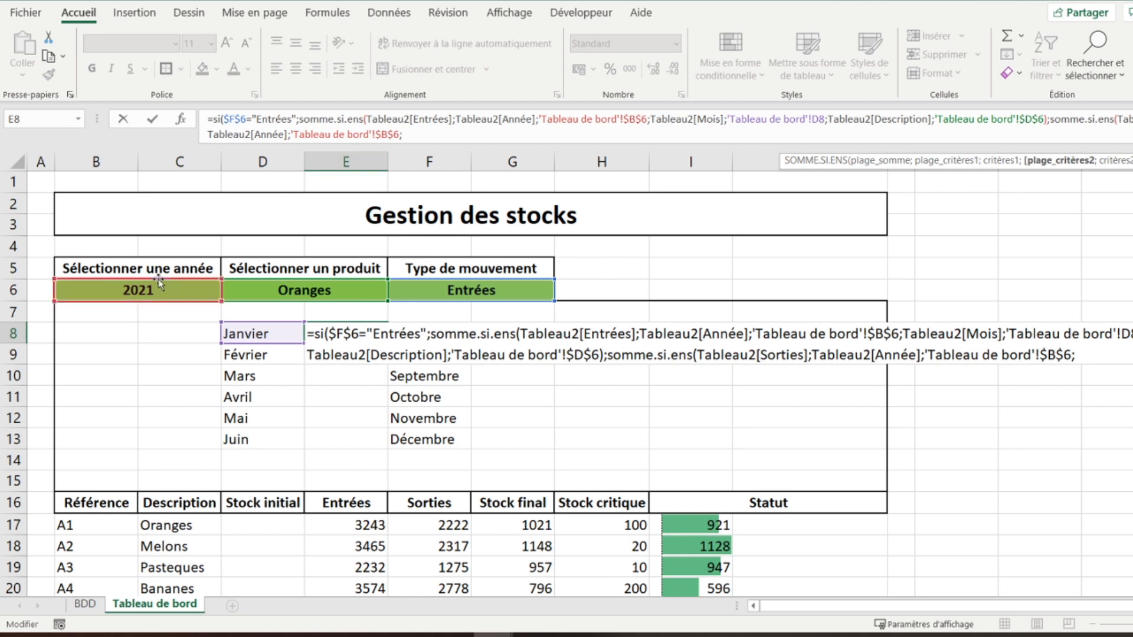
# In the second SOMME.SI.ENS, match the table's Mois column to the month in relative reference 'Tableau de bord'!D8.
pyautogui.click(88, 604)
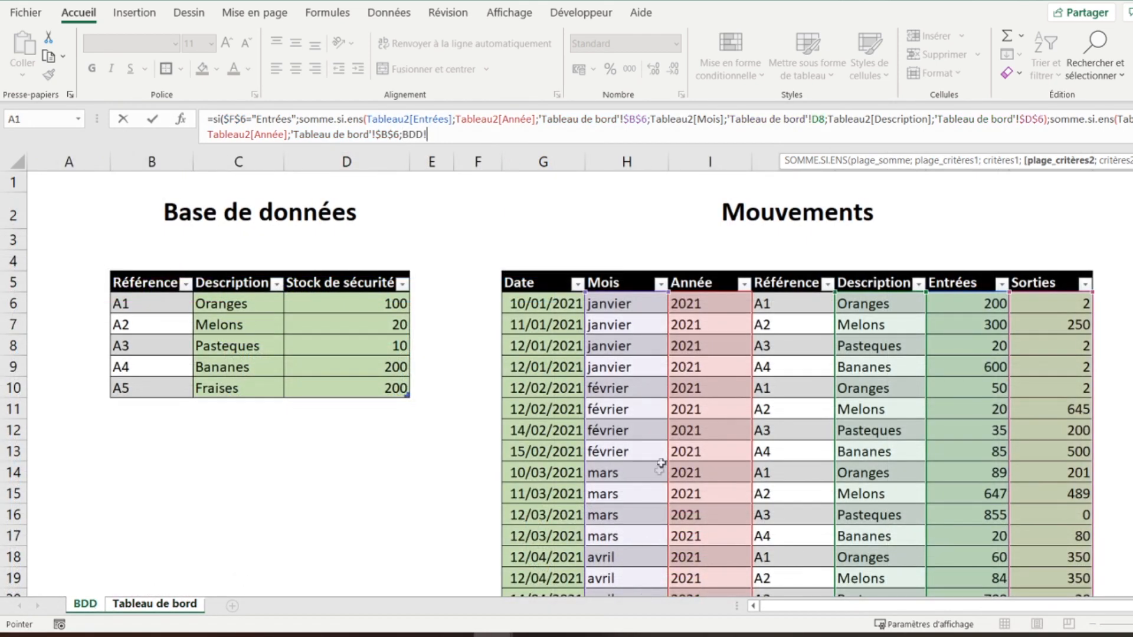
pyautogui.moveTo(629, 301); pyautogui.dragTo(622, 531)
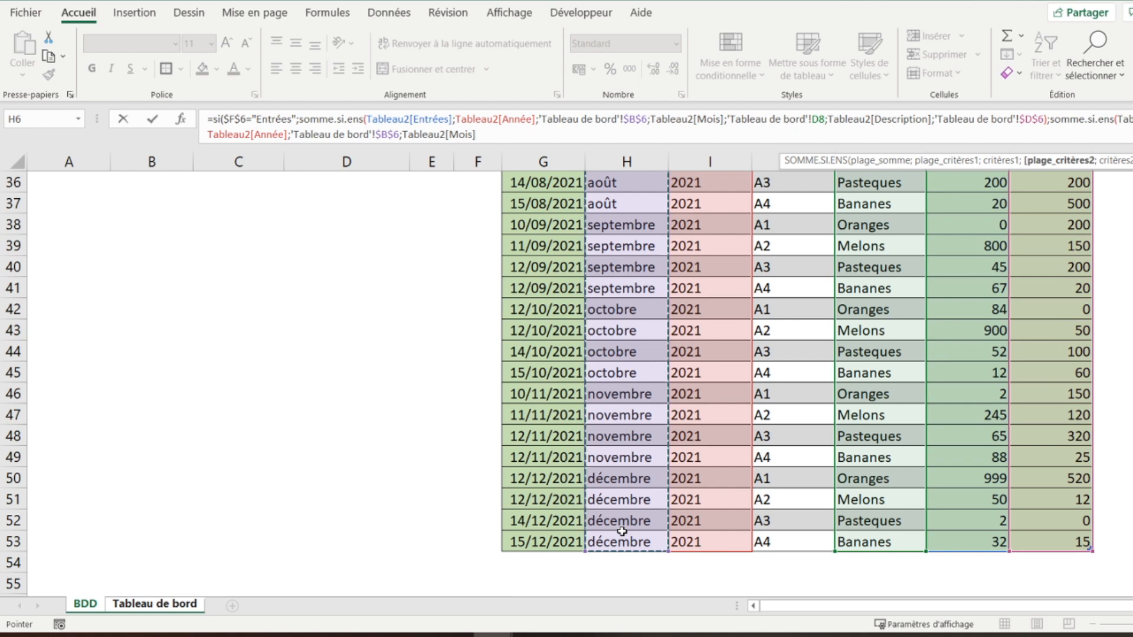
pyautogui.write(';')
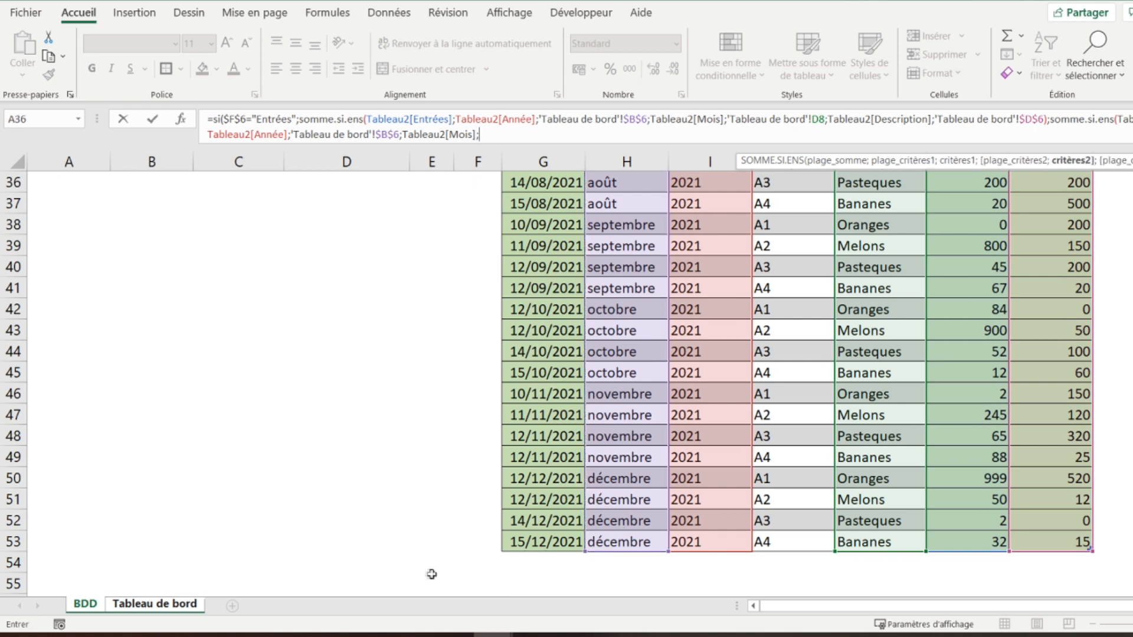
pyautogui.click(176, 606)
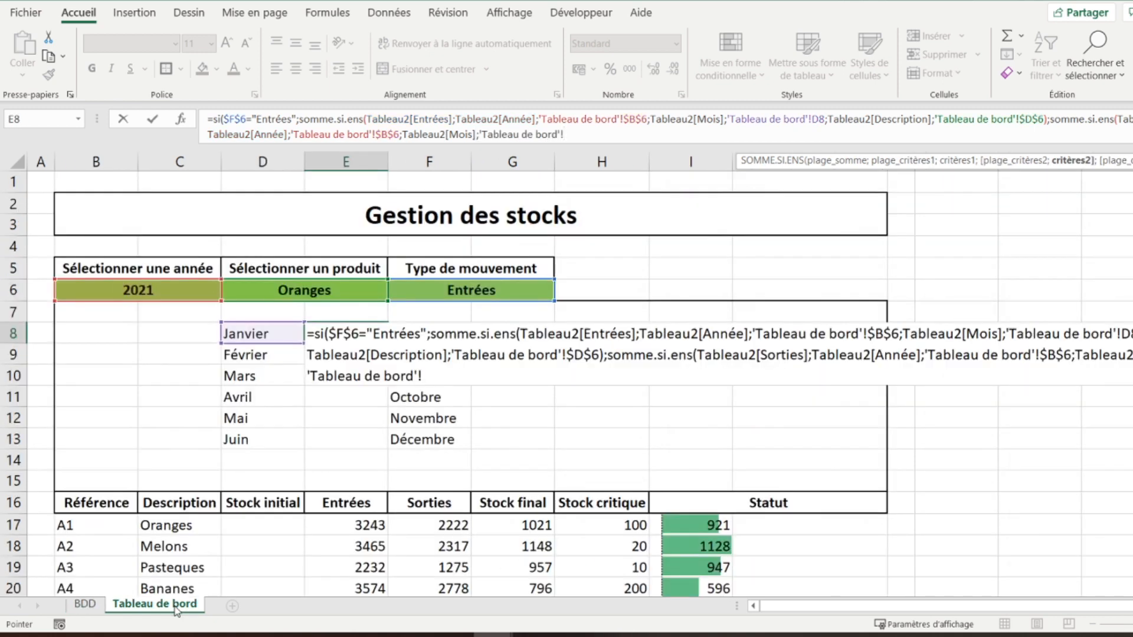
pyautogui.click(251, 336)
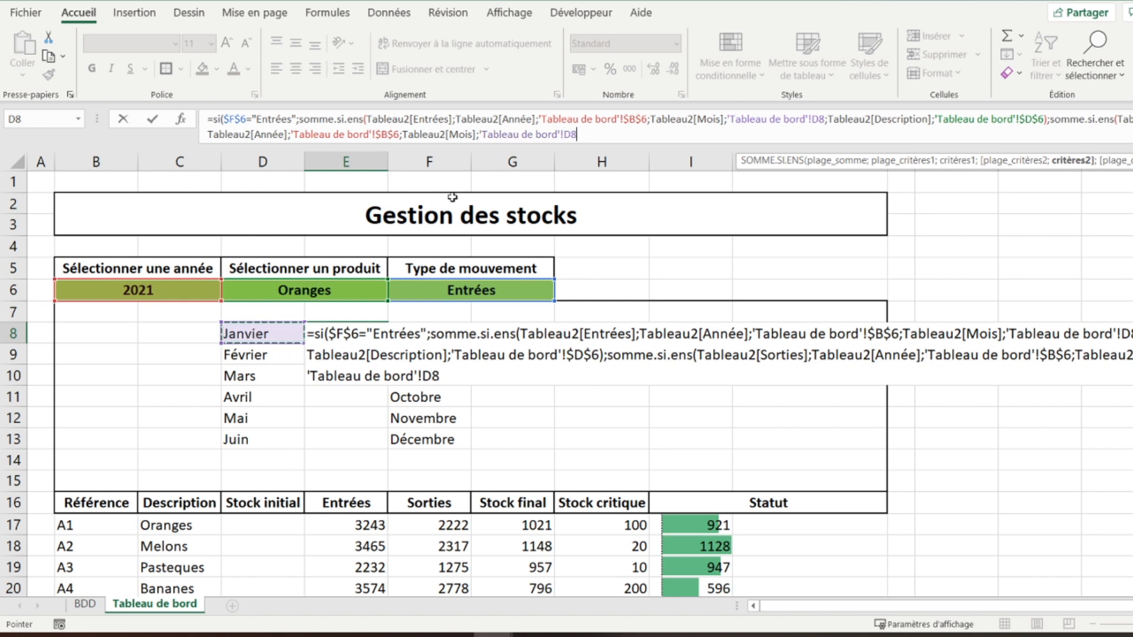
pyautogui.write(';')
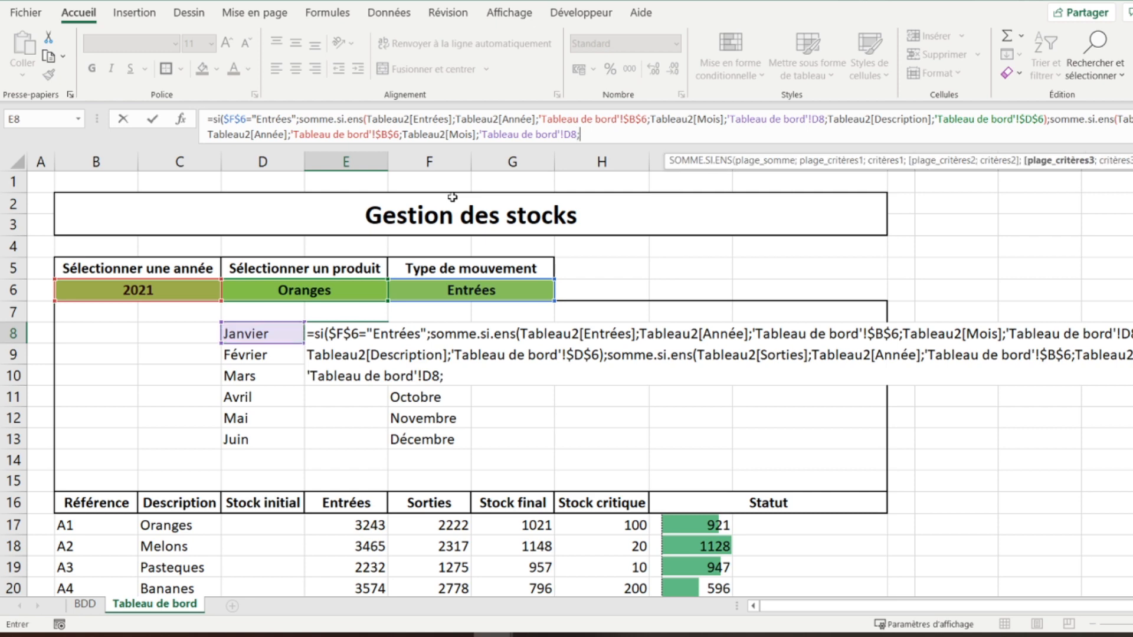
# Match the table's Description column to the selected product in absolute reference 'Tableau de bord'!$D$6, then close both functions and enter the formula in E8.
pyautogui.click(85, 604)
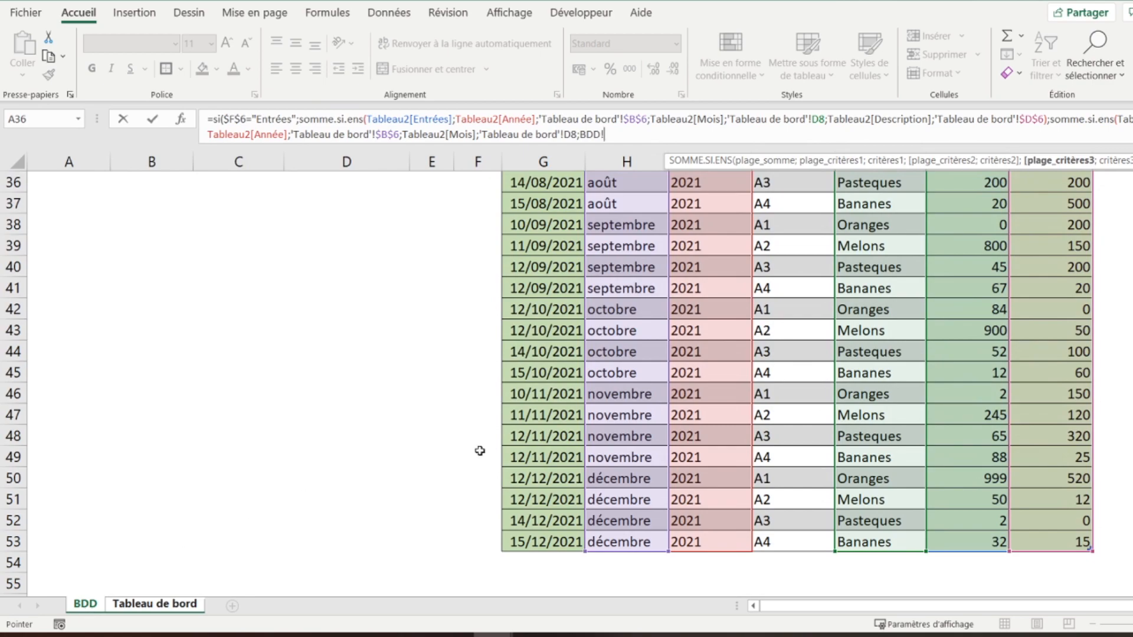
pyautogui.moveTo(851, 542); pyautogui.dragTo(861, 304)
pyautogui.write(';')
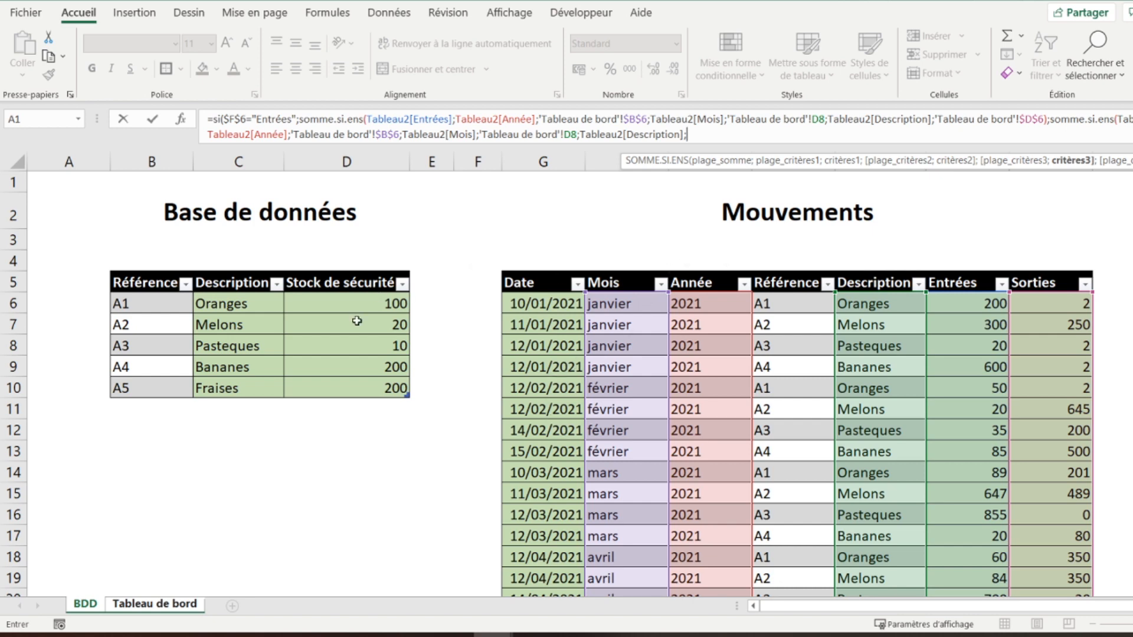
pyautogui.click(161, 608)
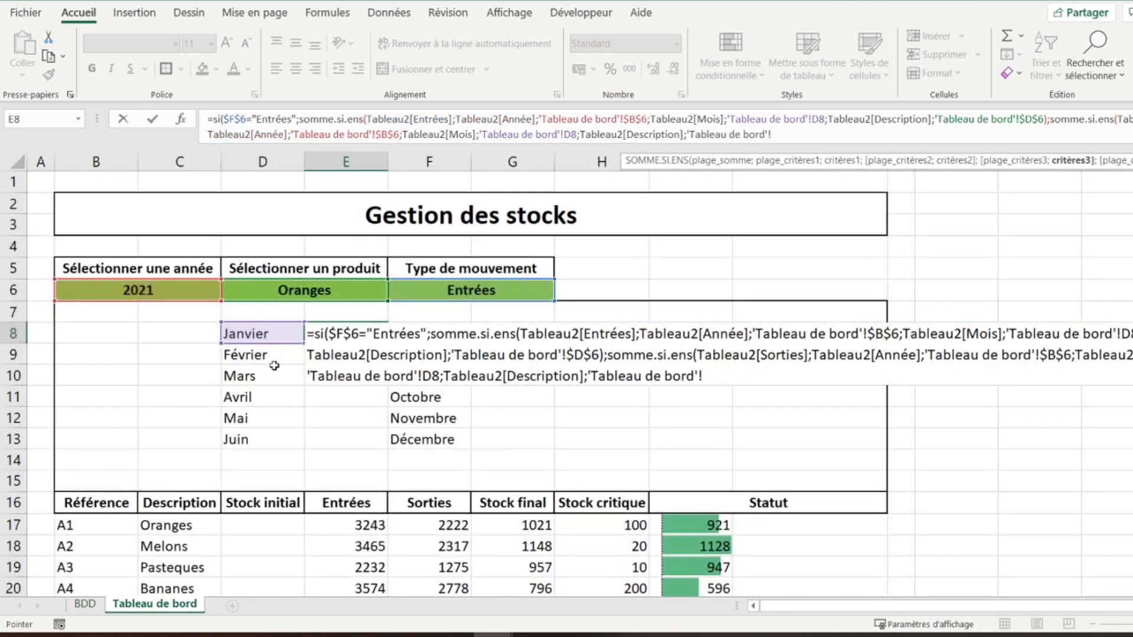
pyautogui.click(298, 289)
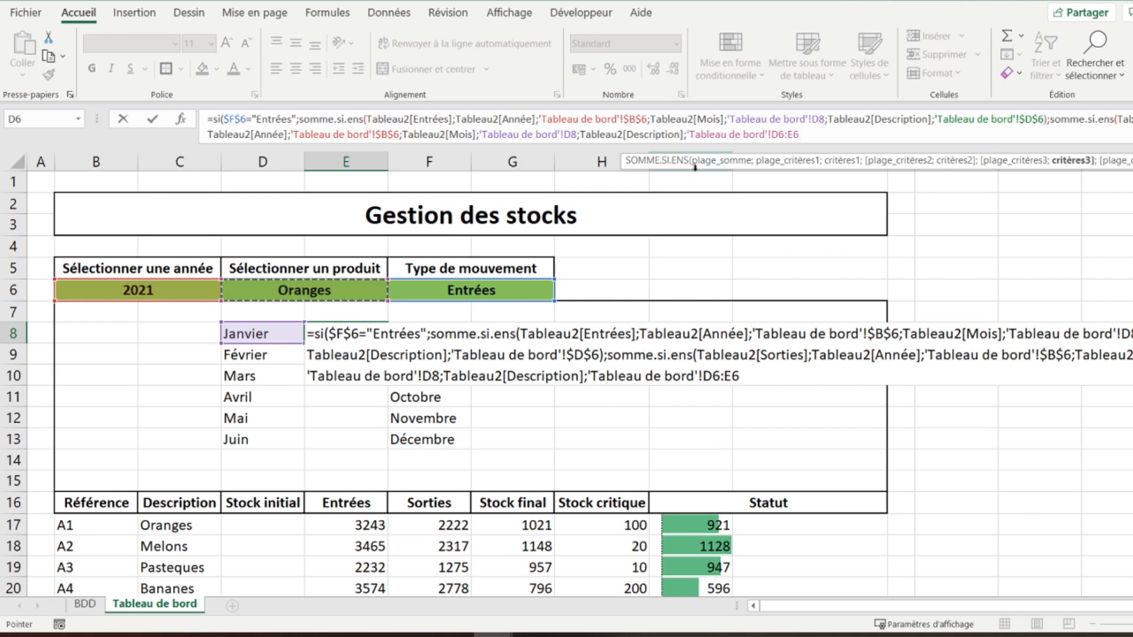
pyautogui.press('BackSpace')
pyautogui.press('BackSpace')
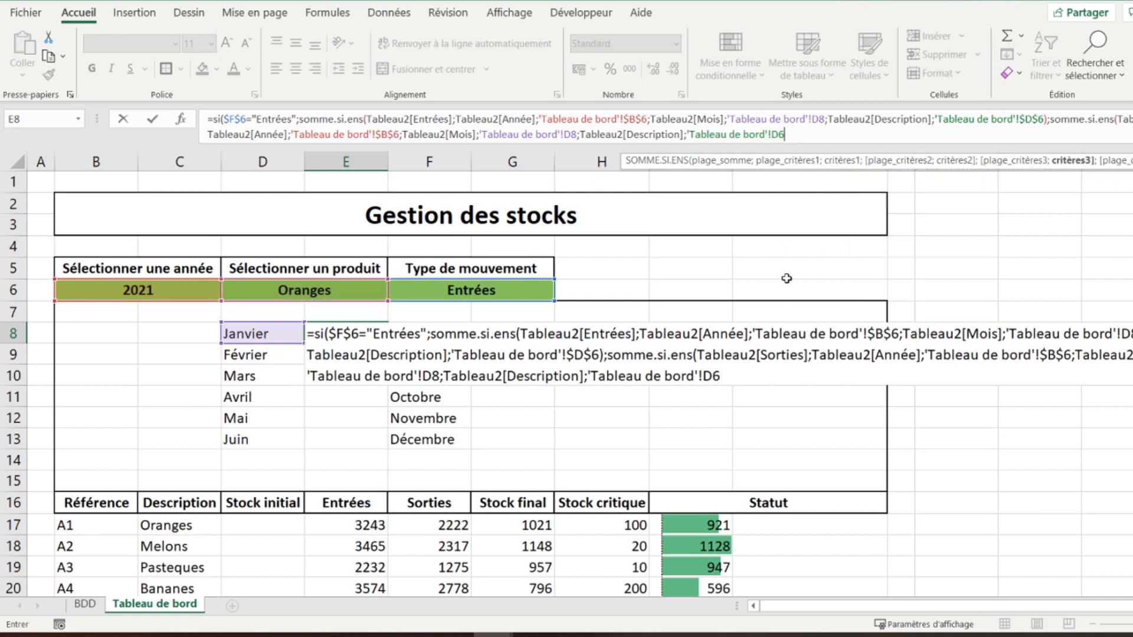
pyautogui.click(777, 135)
pyautogui.press('F4')
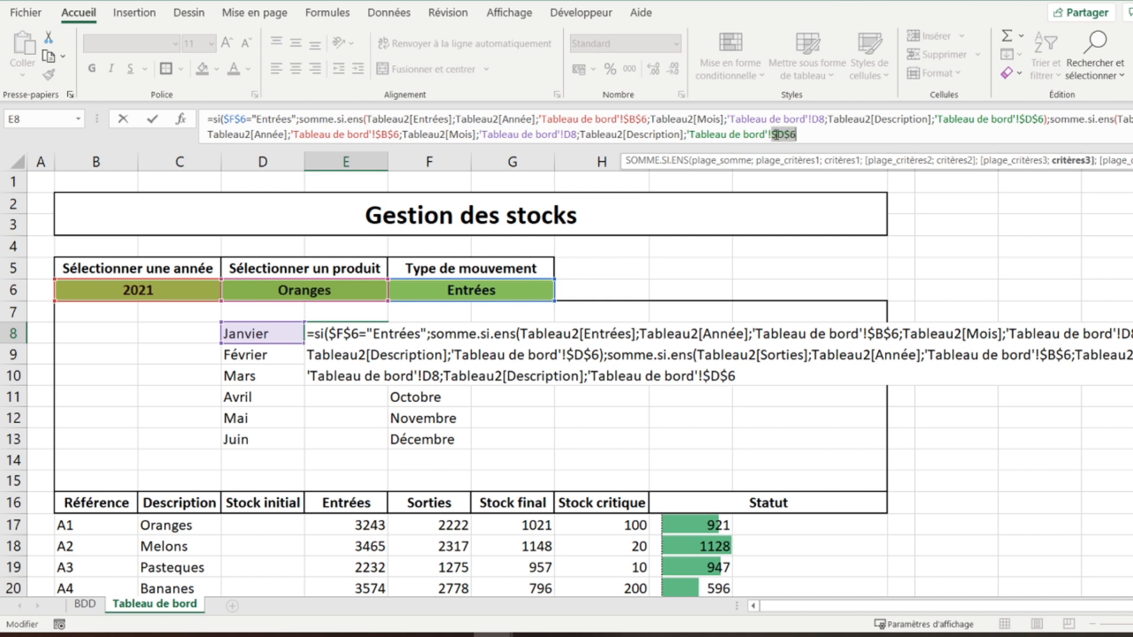
pyautogui.click(809, 137)
pyautogui.write('))')
pyautogui.press('Return')
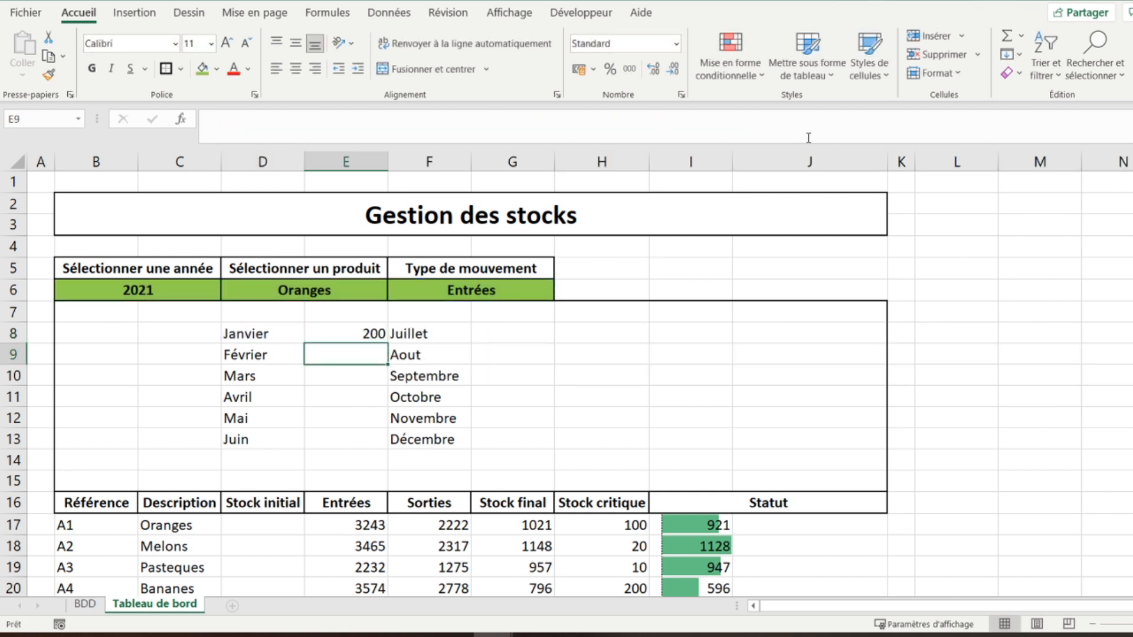
# Check the January result in E8 against the Oranges entries in the Mouvements table on the BDD sheet.
pyautogui.press('Up')
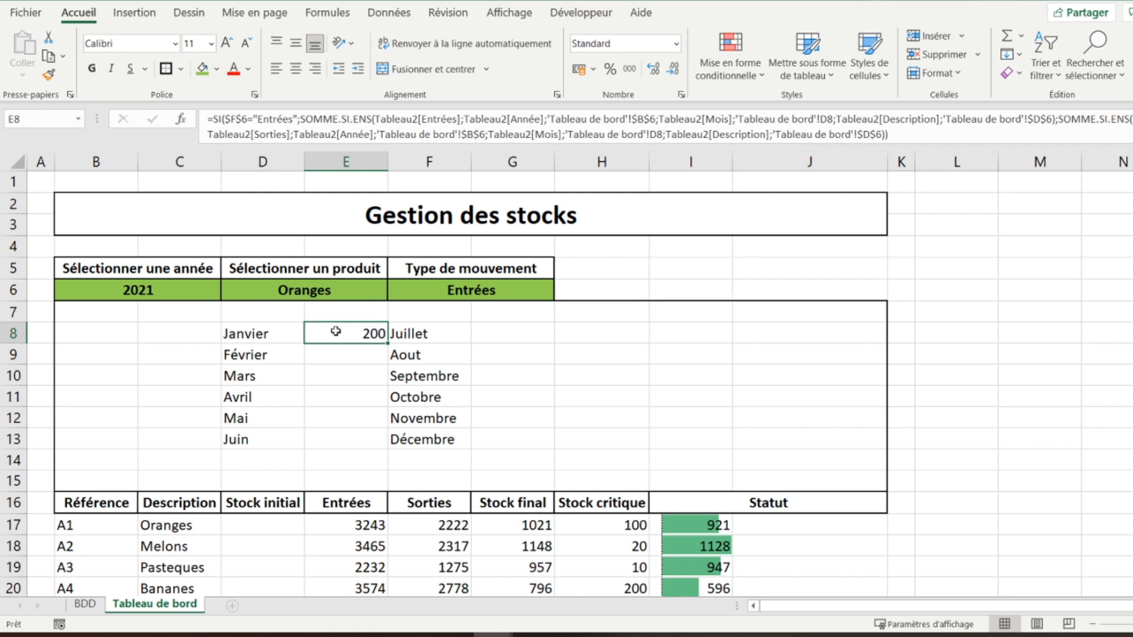
pyautogui.click(86, 605)
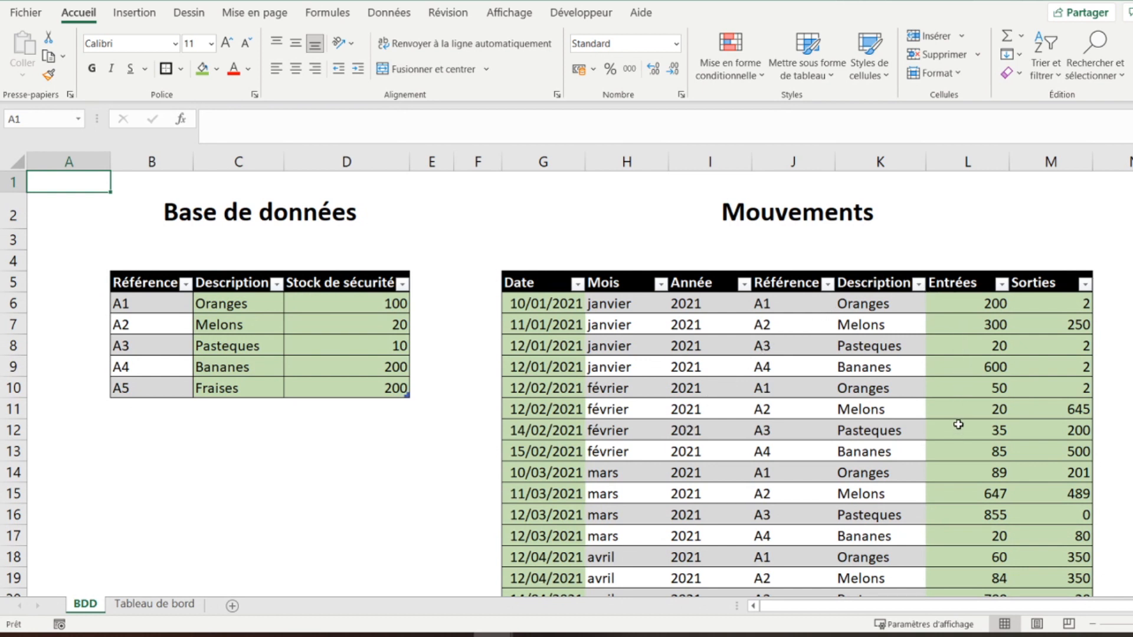
# Select Melons as the dashboard product and check the January result in E8 against the Melons entries on the BDD sheet.
pyautogui.click(155, 605)
pyautogui.click(312, 292)
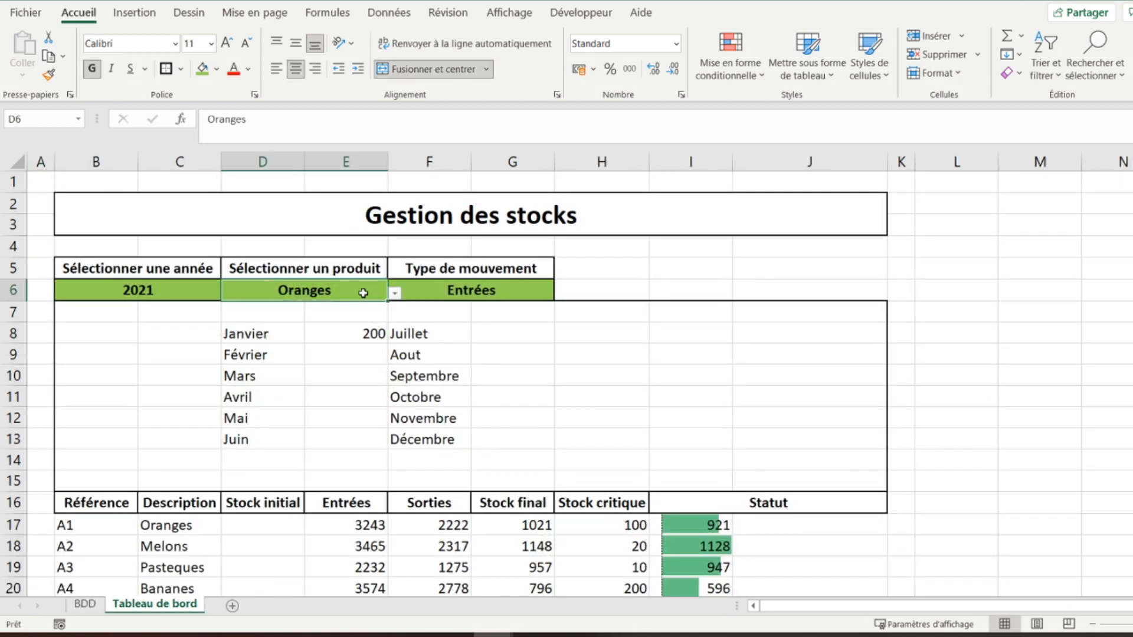
pyautogui.click(395, 293)
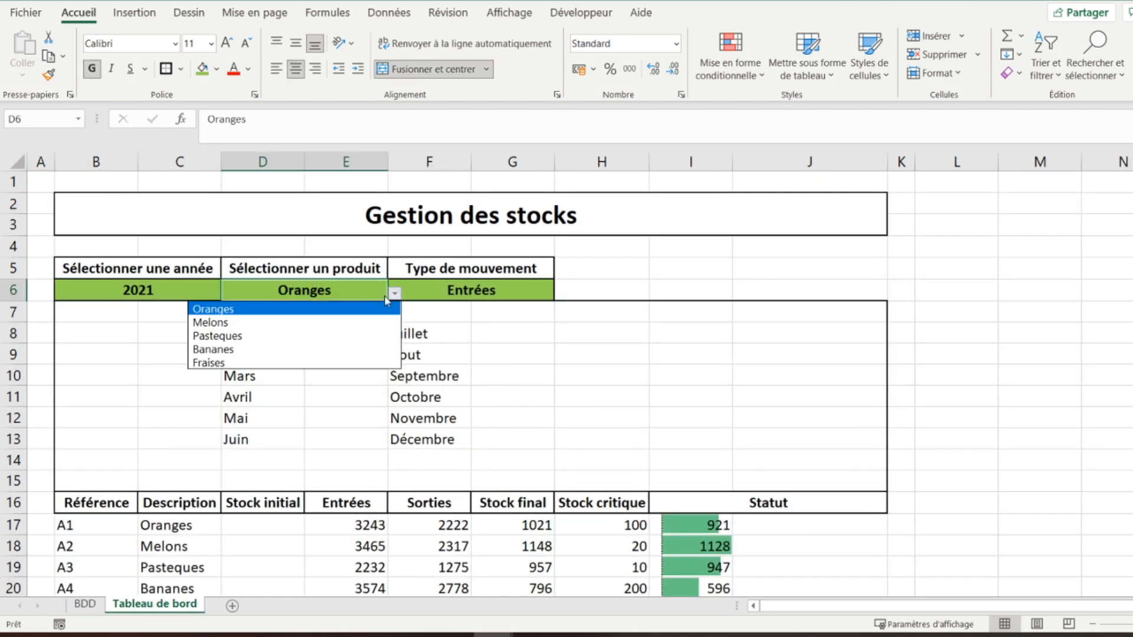
pyautogui.click(346, 322)
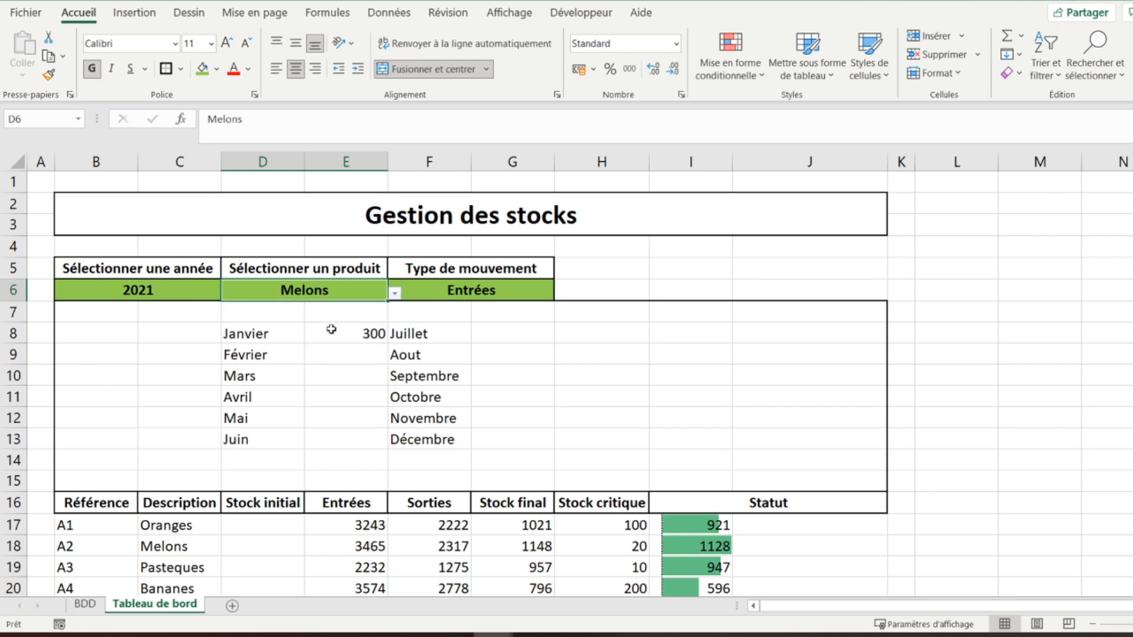
pyautogui.click(87, 604)
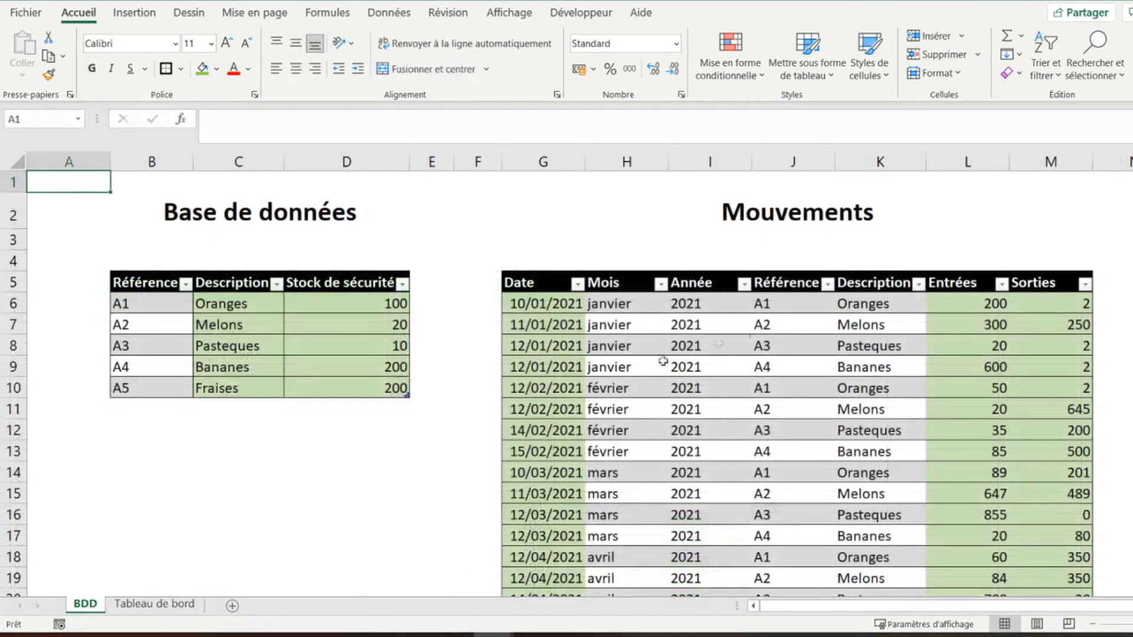
pyautogui.click(978, 327)
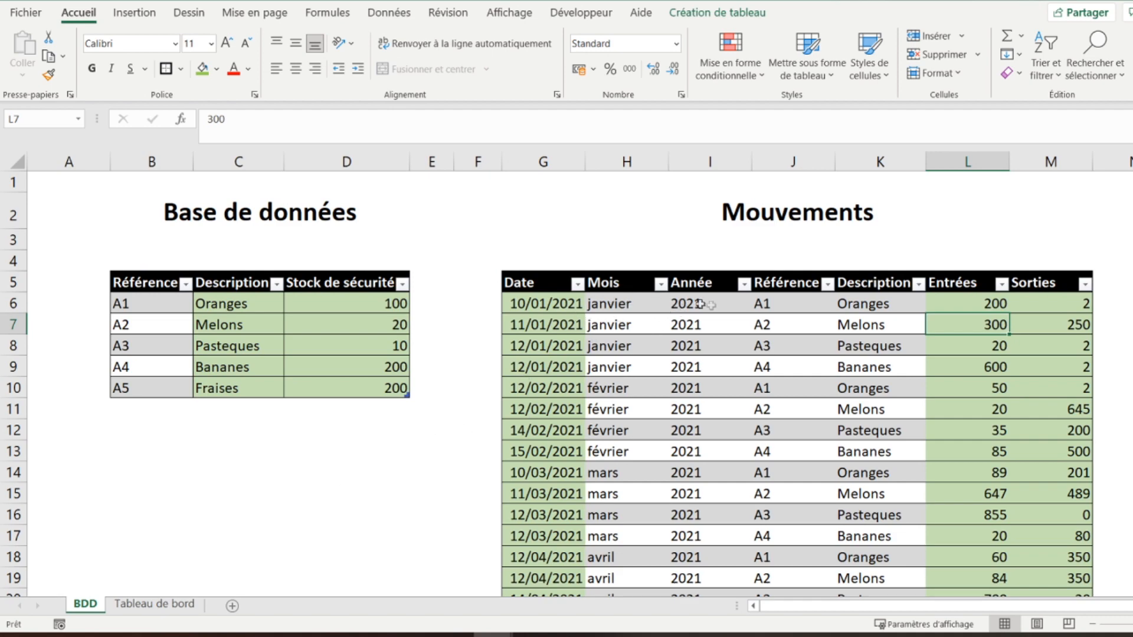
# Start a new row at the end of the Mouvements table on the BDD sheet with the date 02/01/2021.
pyautogui.scroll(-14, 582, 382)
pyautogui.scroll(-1, 582, 382)
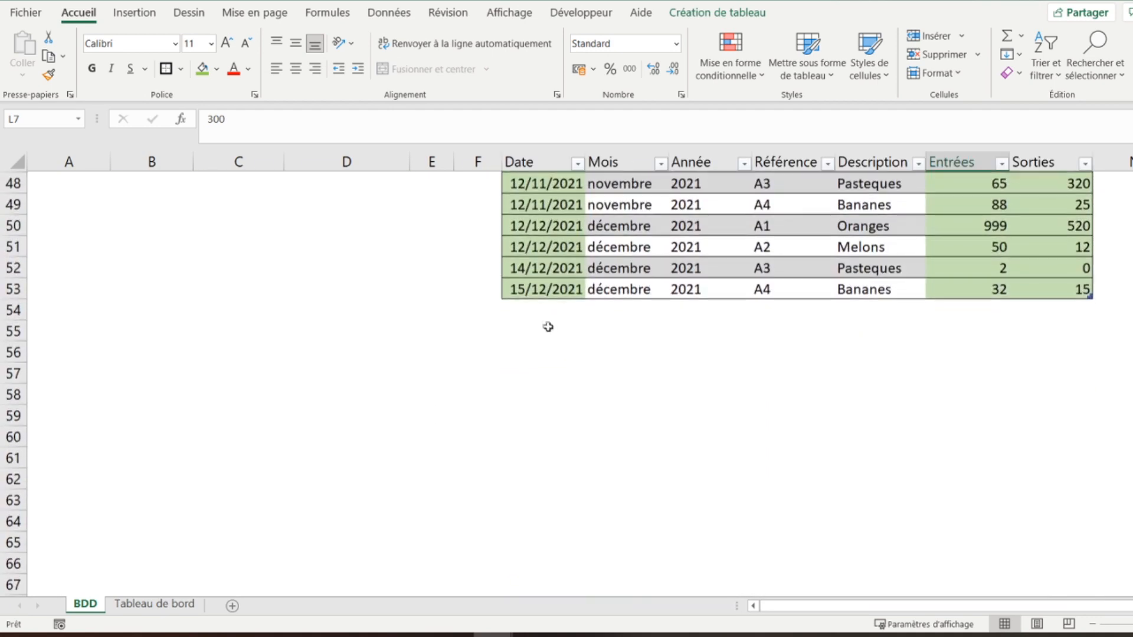
pyautogui.click(533, 309)
pyautogui.write('0')
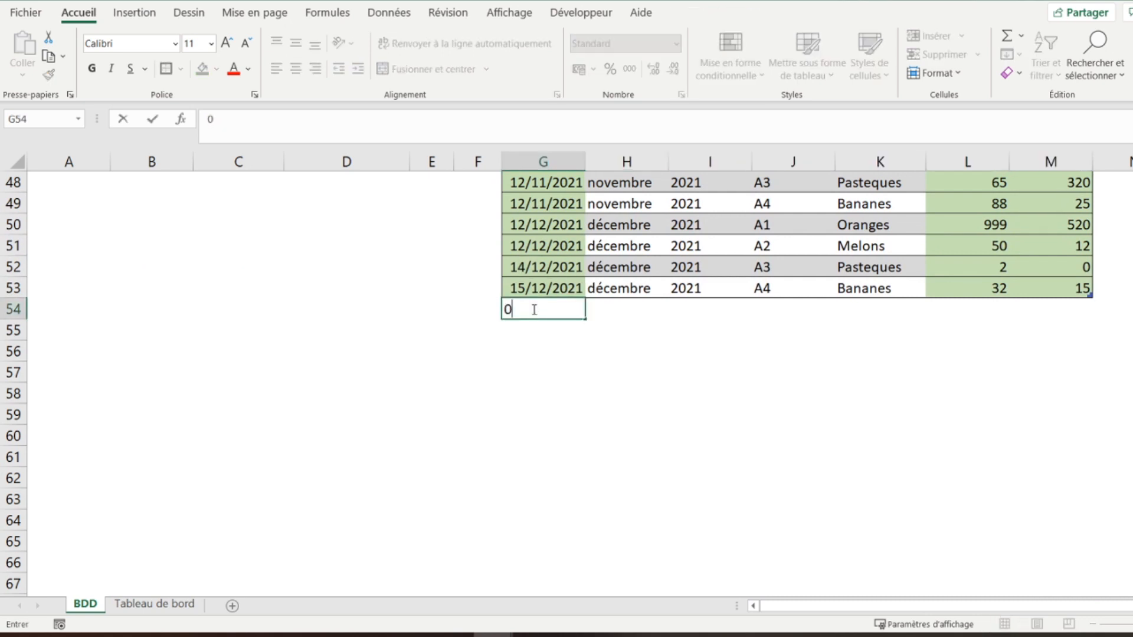
pyautogui.write('2/01/2021')
pyautogui.press('Return')
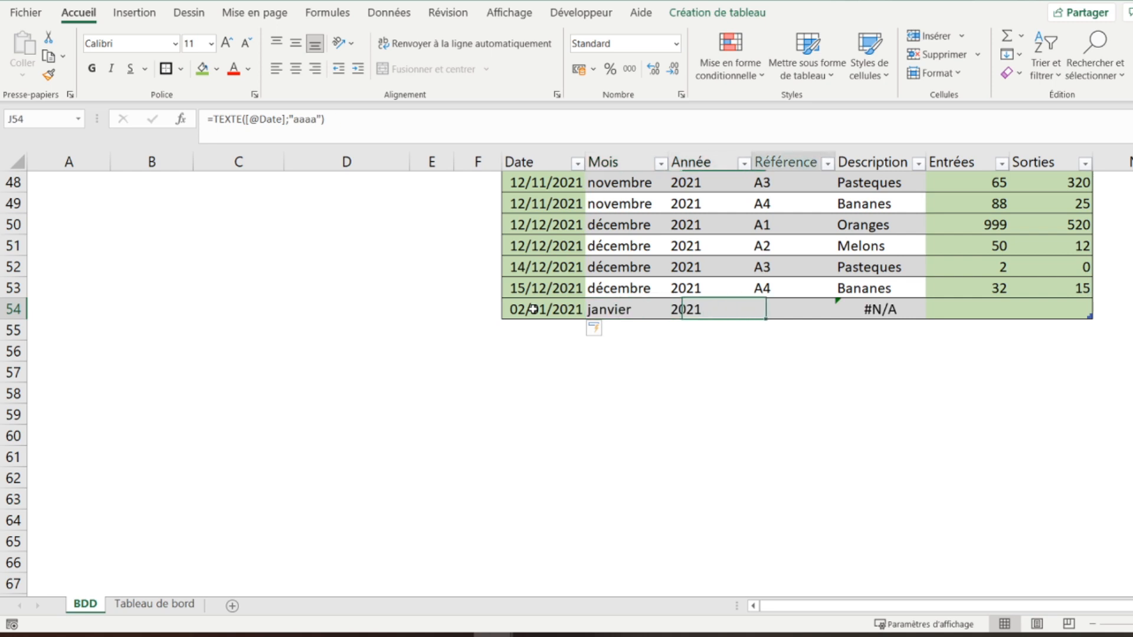
# Fill in the new Mouvements row with reference A1 and 20 under Entrées.
pyautogui.press('Tab')
pyautogui.write('A1')
pyautogui.press('Return')
pyautogui.press('Up')
pyautogui.press('Right')
pyautogui.press('Right')
pyautogui.write('20')
pyautogui.press('Return')
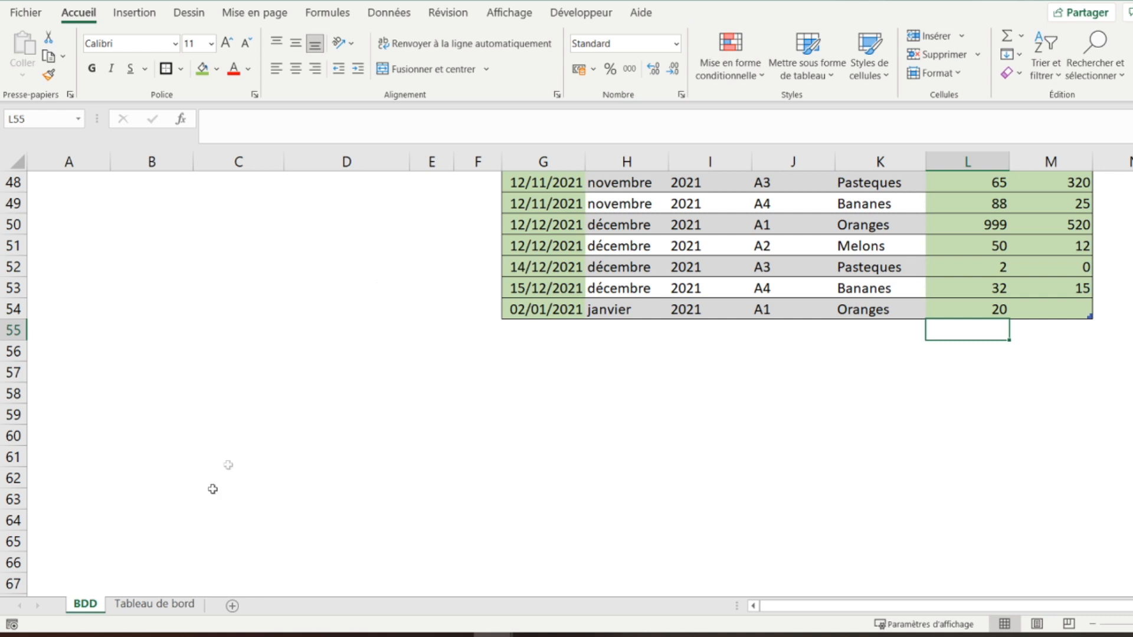
# On the Tableau de bord sheet, set the selected product to Oranges.
pyautogui.click(156, 603)
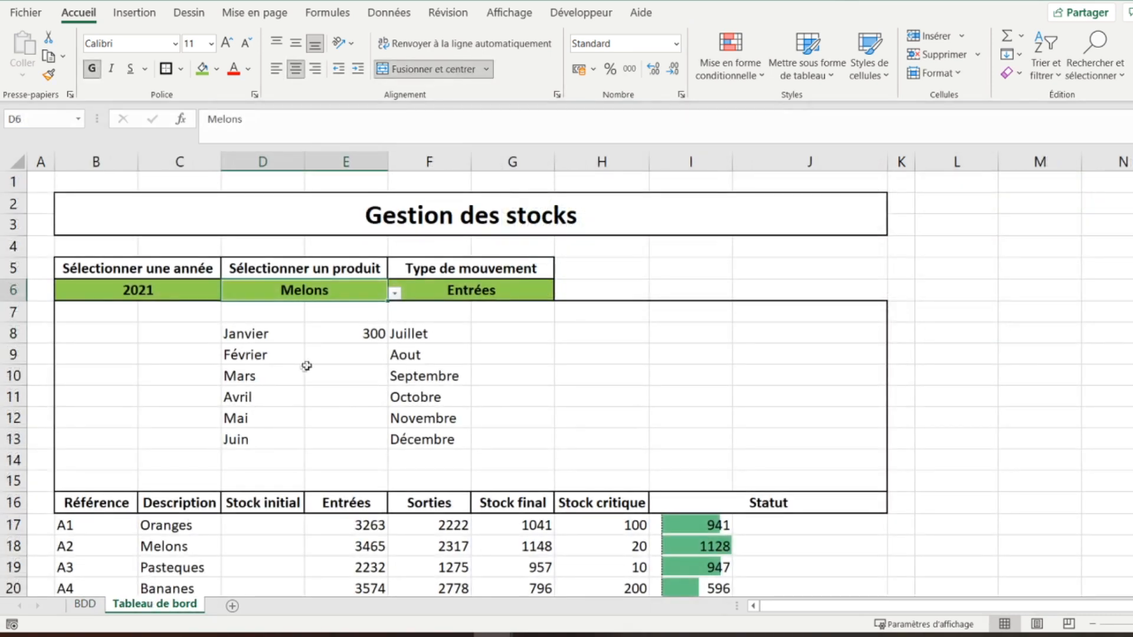
pyautogui.click(395, 293)
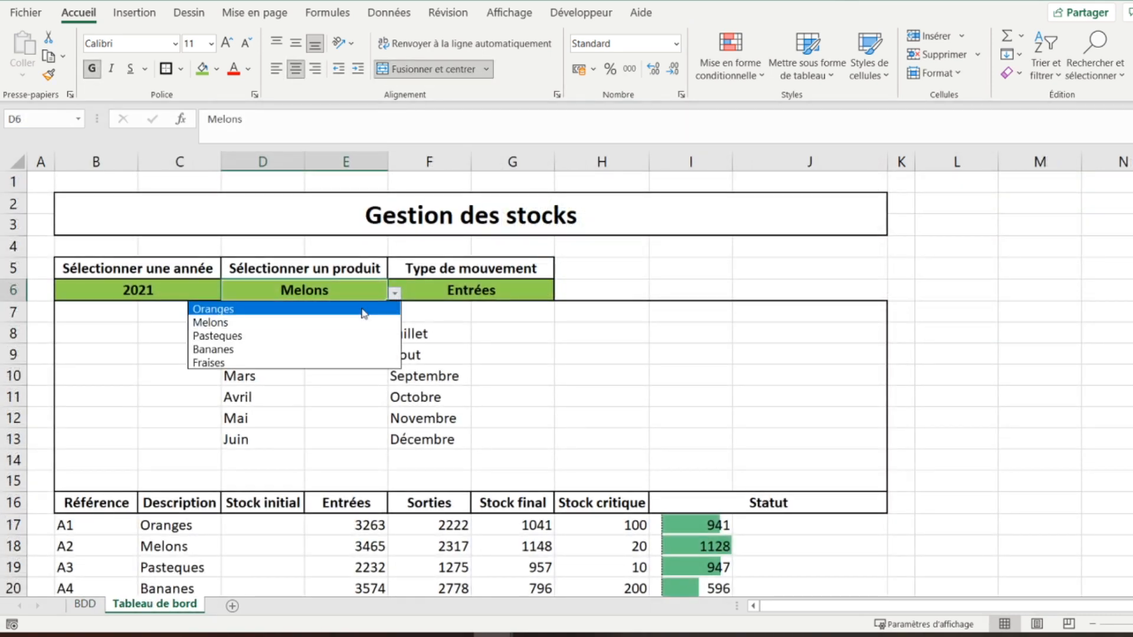
pyautogui.click(363, 311)
# Fill the January formula in E8 down to E13 to cover Février through Juin.
pyautogui.click(333, 338)
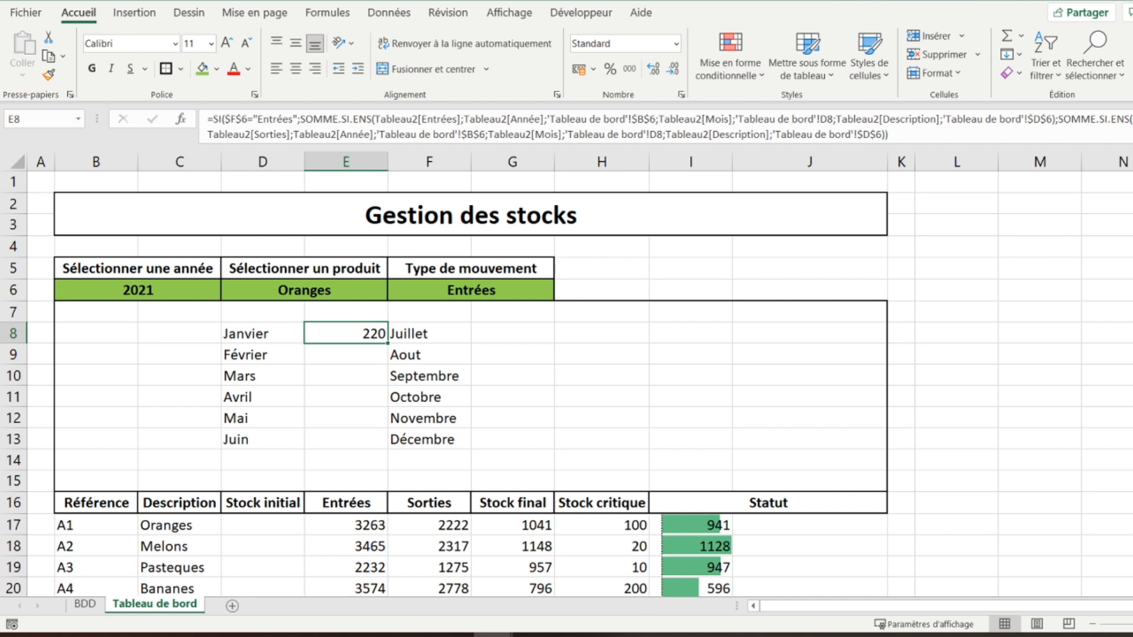
pyautogui.moveTo(389, 345); pyautogui.dragTo(369, 444)
pyautogui.click(345, 352)
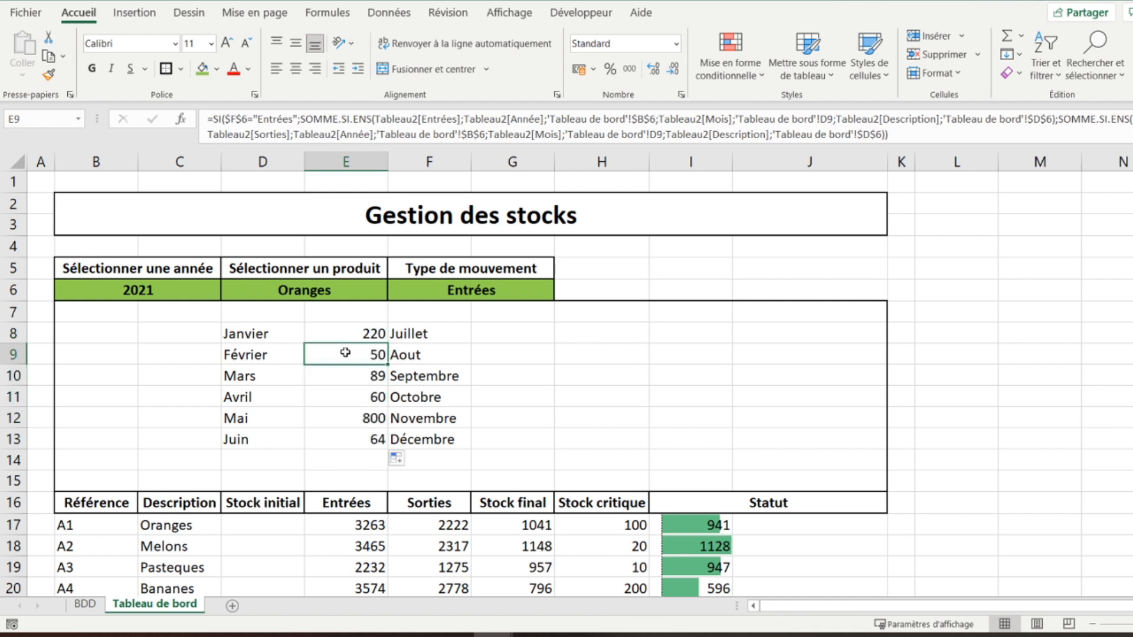
# Copy the full formula text from E13, next to Juin, and enter it unchanged in G8 next to Juillet.
pyautogui.click(512, 332)
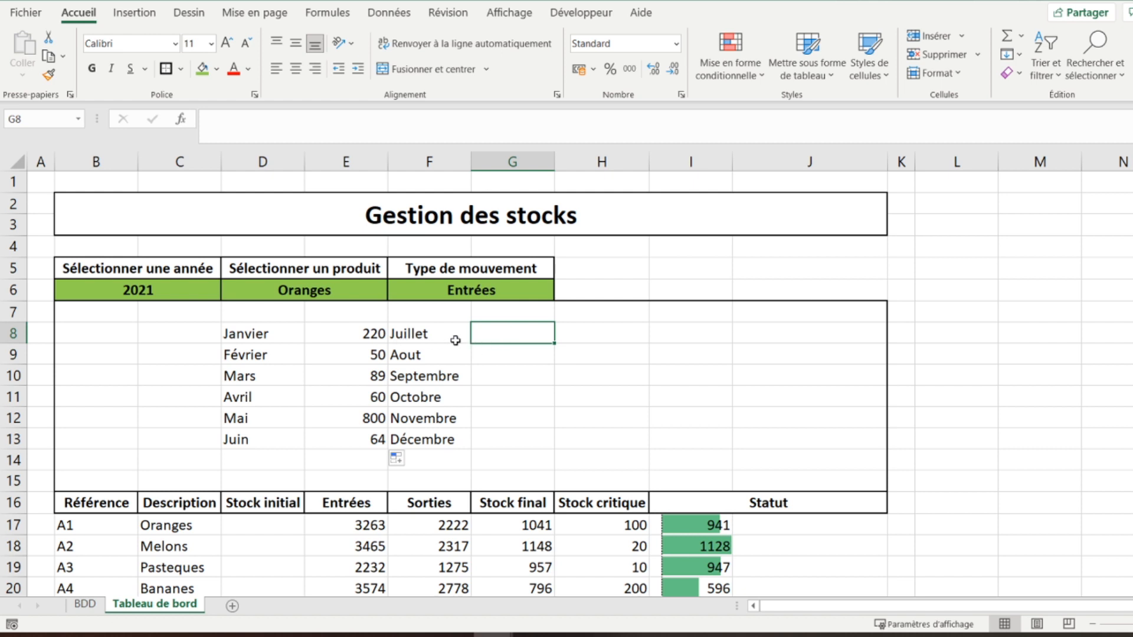
pyautogui.click(328, 439)
pyautogui.moveTo(914, 137); pyautogui.dragTo(190, 113)
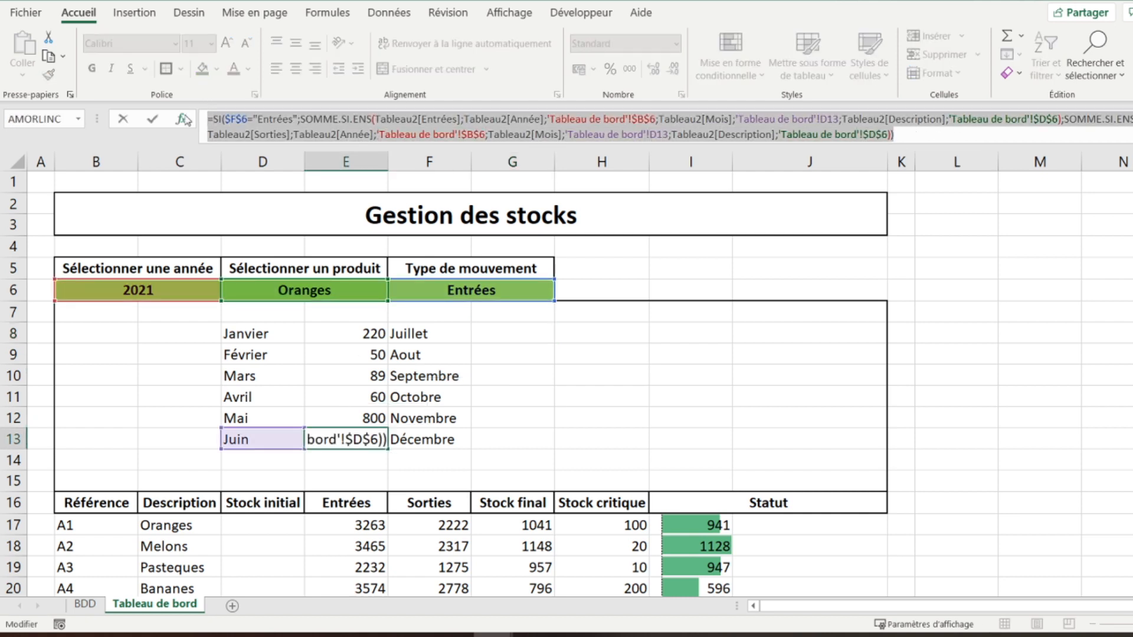
pyautogui.hotkey('ctrl', 'c')
pyautogui.press('Return')
pyautogui.press('Up')
pyautogui.press('Up')
pyautogui.press('Up')
pyautogui.press('Up')
pyautogui.press('Up')
pyautogui.press('Up')
pyautogui.press('Right')
pyautogui.press('Right')
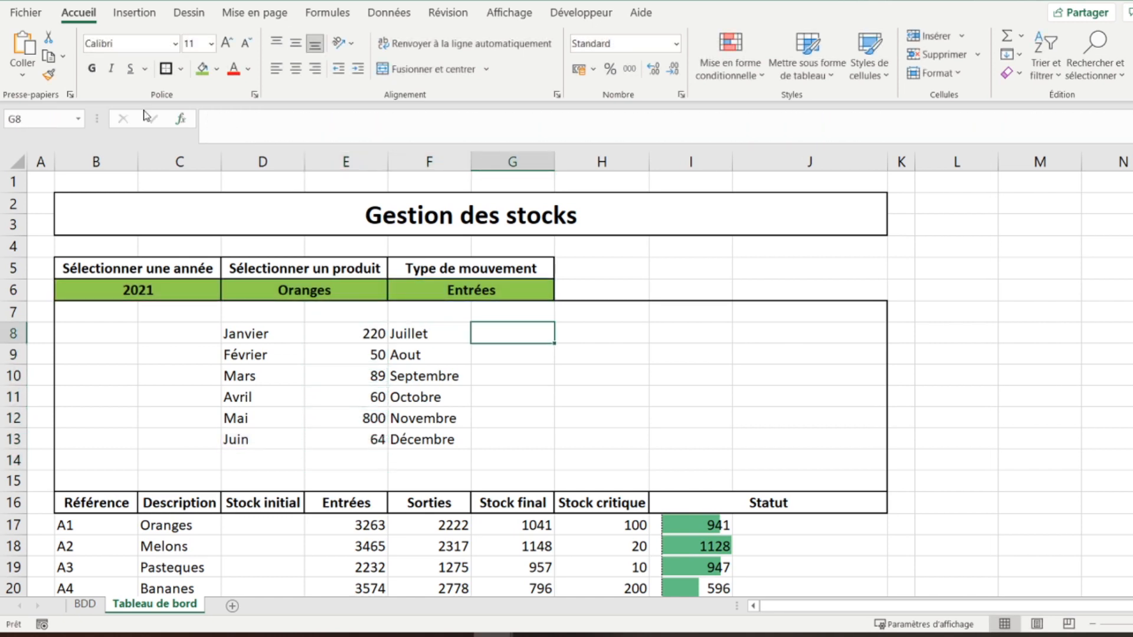
pyautogui.click(249, 116)
pyautogui.hotkey('ctrl', 'v')
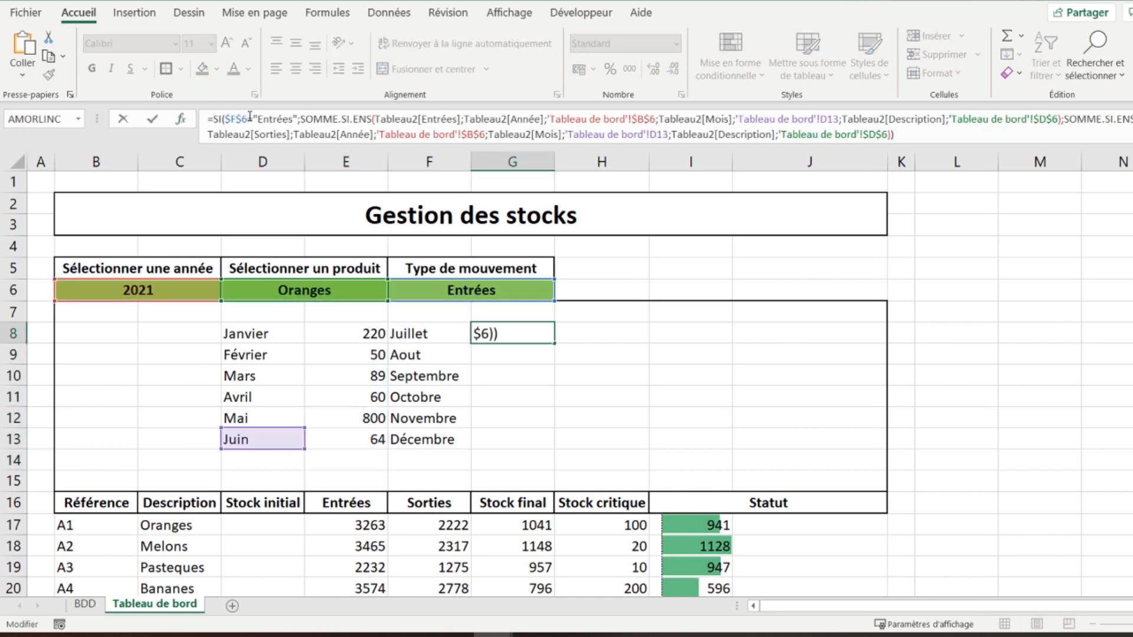
pyautogui.press('Return')
pyautogui.press('Up')
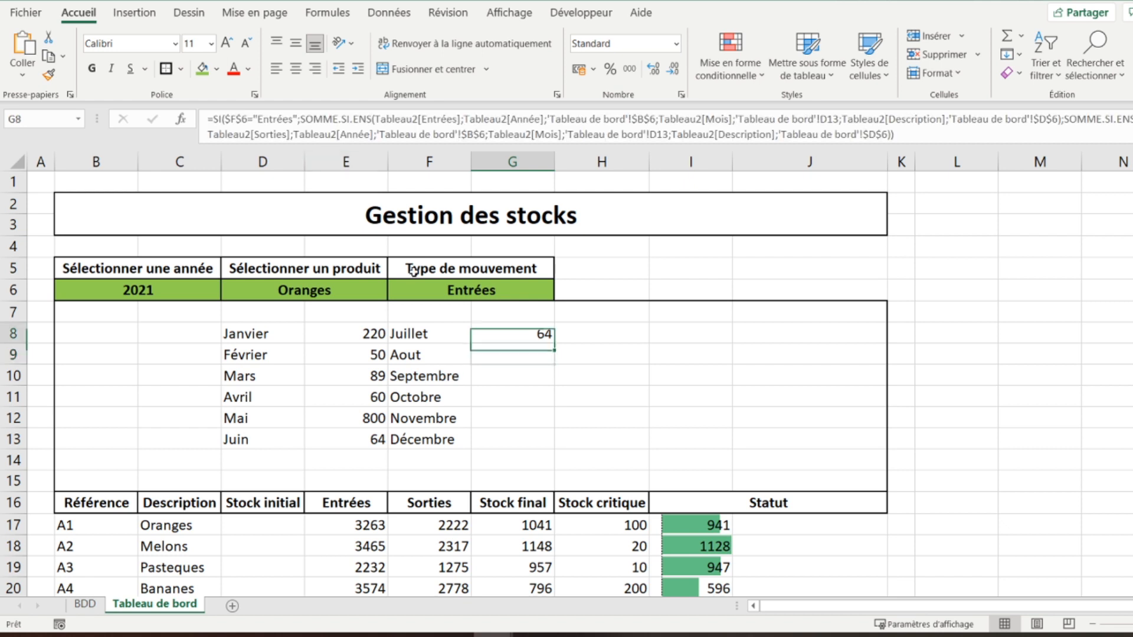
# In the G8 formula, repoint the month criterion of both SOMME.SI.ENS functions to the Juillet cell F8.
pyautogui.click(906, 135)
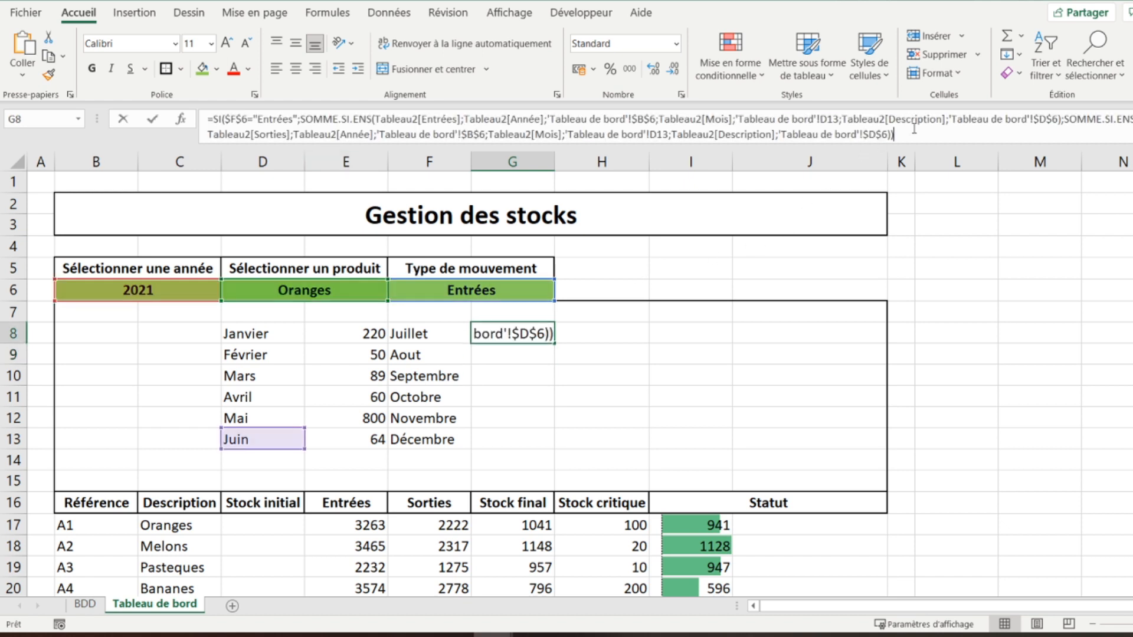
pyautogui.moveTo(229, 443); pyautogui.dragTo(395, 340)
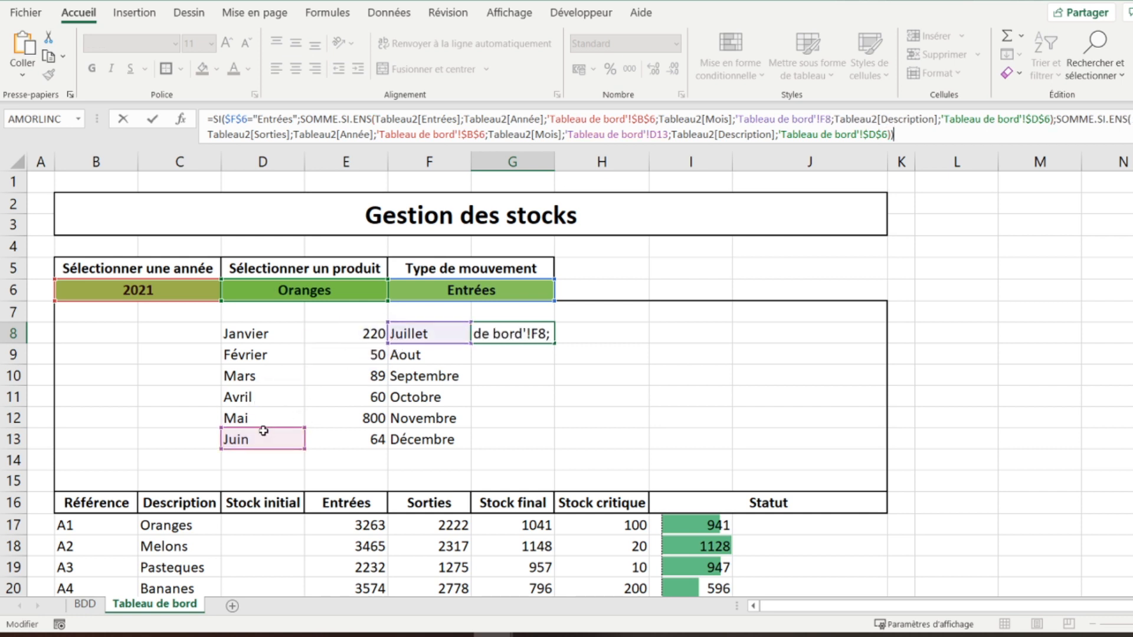
pyautogui.moveTo(263, 431); pyautogui.dragTo(398, 330)
pyautogui.press('Return')
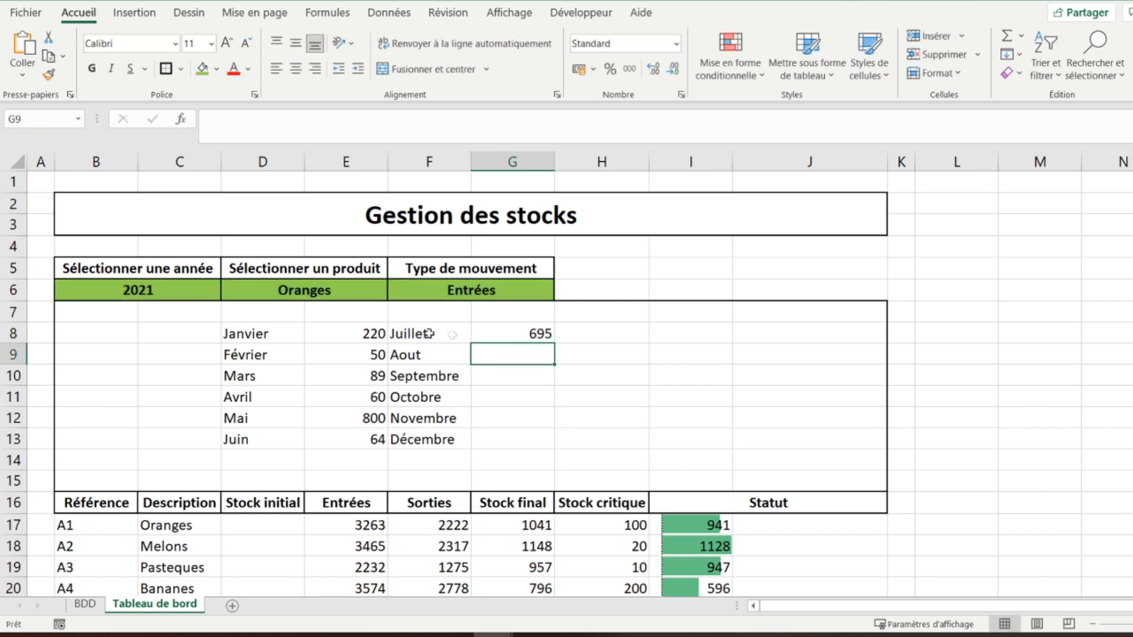
# Fill the Juillet formula in G8 down to G13 to cover the months through Décembre.
pyautogui.click(498, 337)
pyautogui.moveTo(554, 344); pyautogui.dragTo(549, 443)
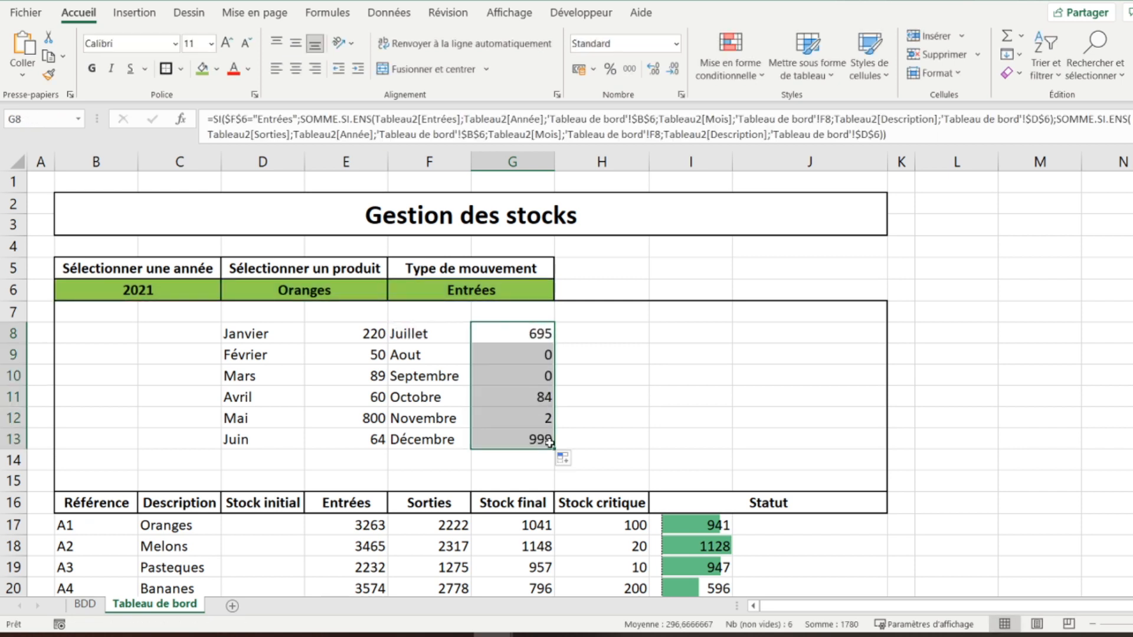
pyautogui.click(299, 339)
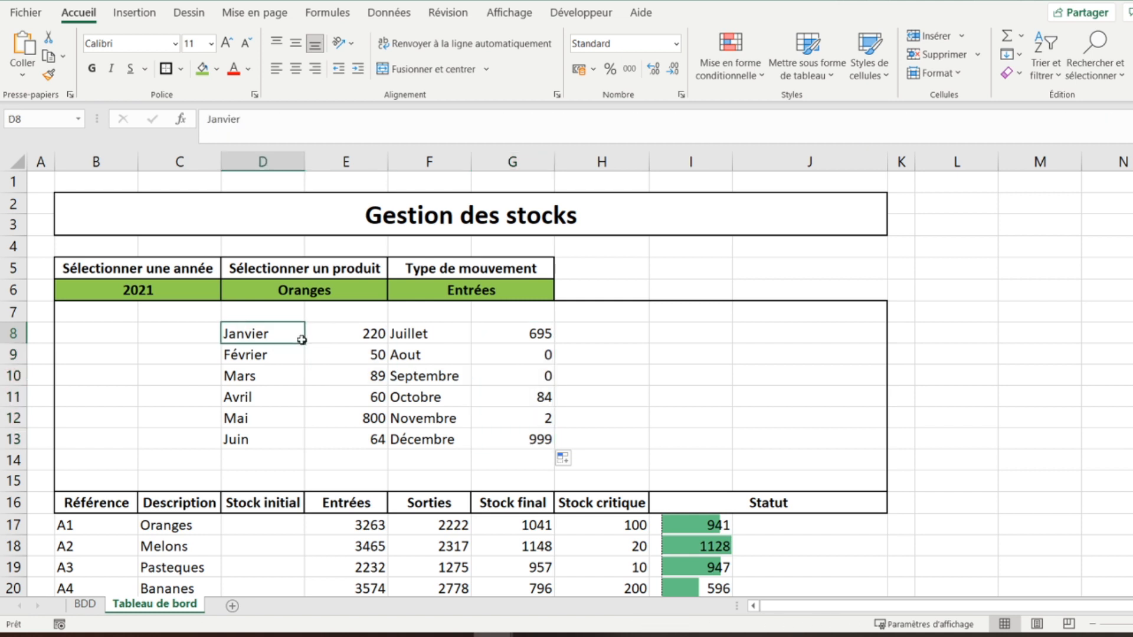
pyautogui.click(346, 293)
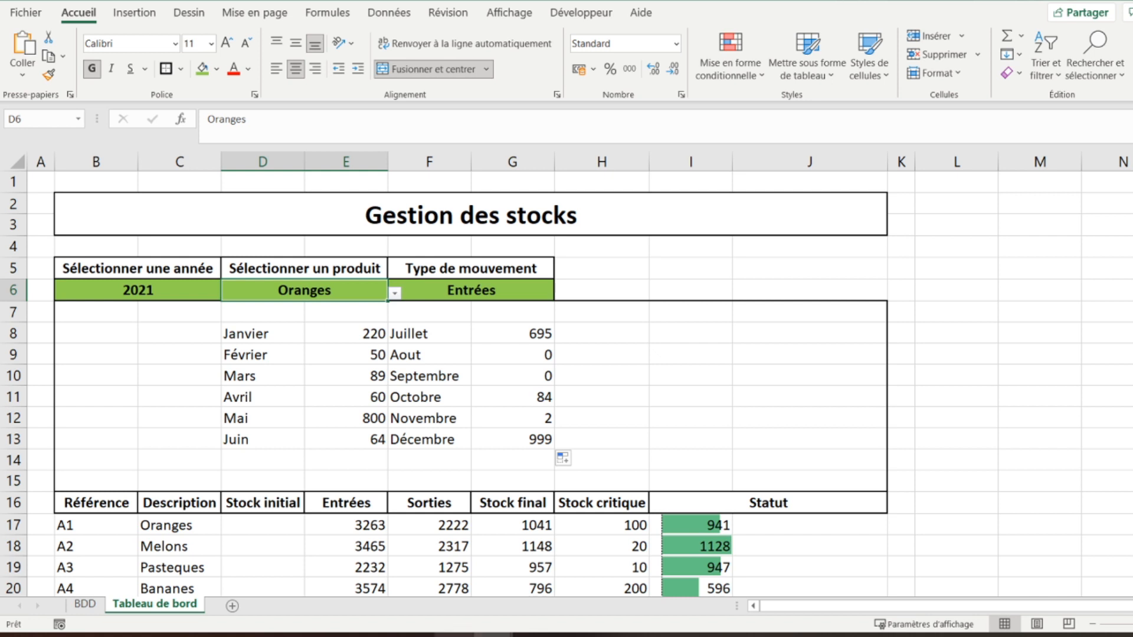
# Correct the month label in F9 to août so that it matches the month spelling in the Mouvements table.
pyautogui.click(442, 358)
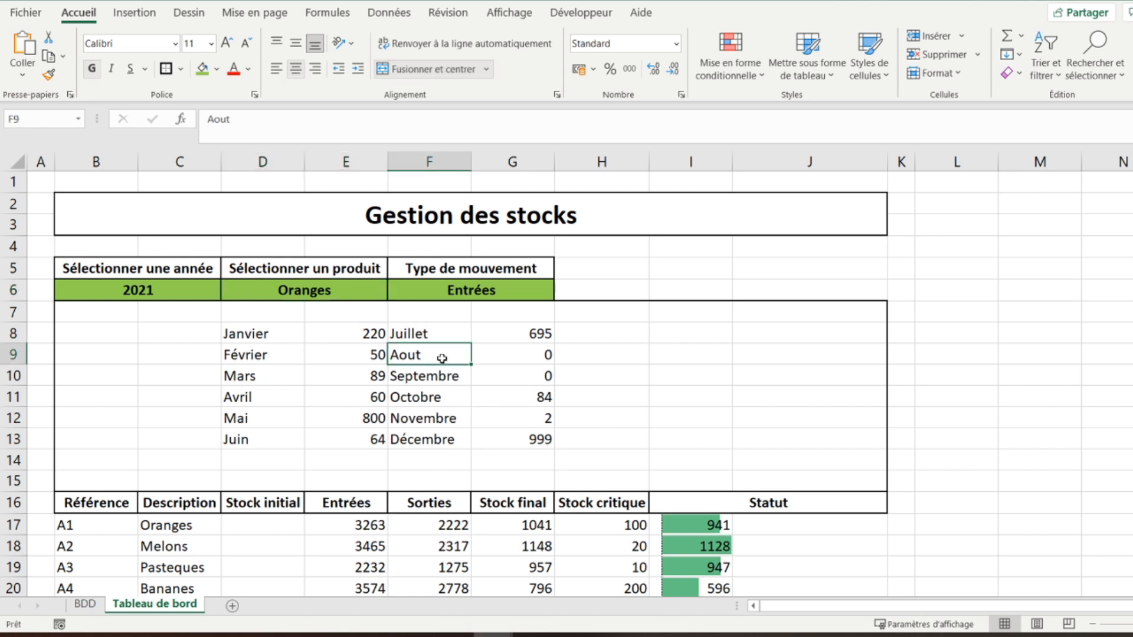
pyautogui.write('aoû')
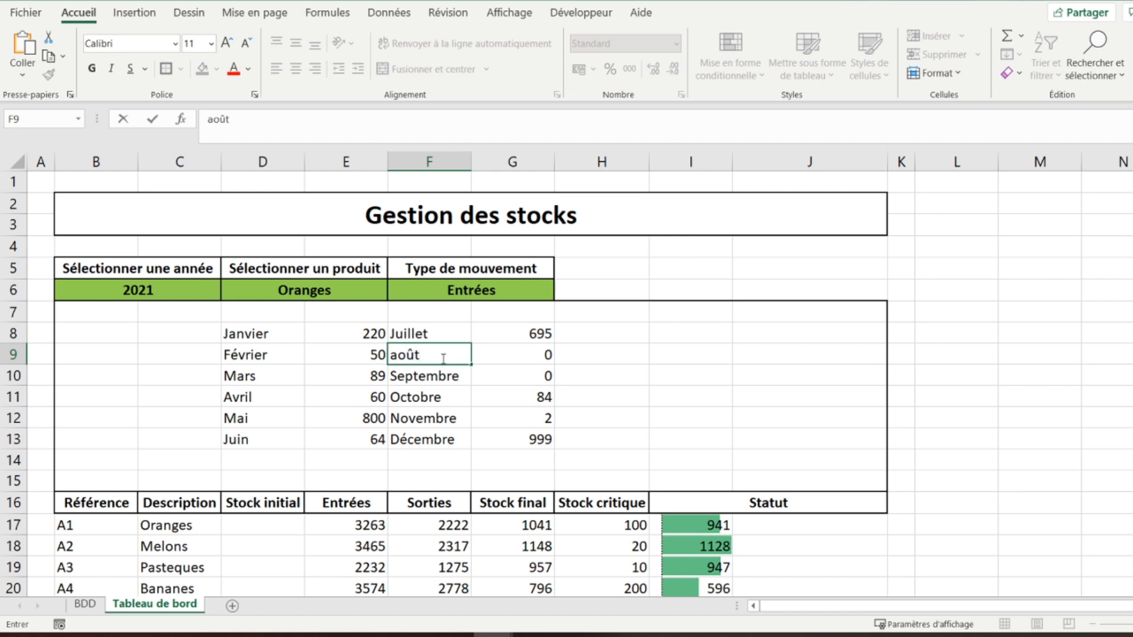
pyautogui.press('Return')
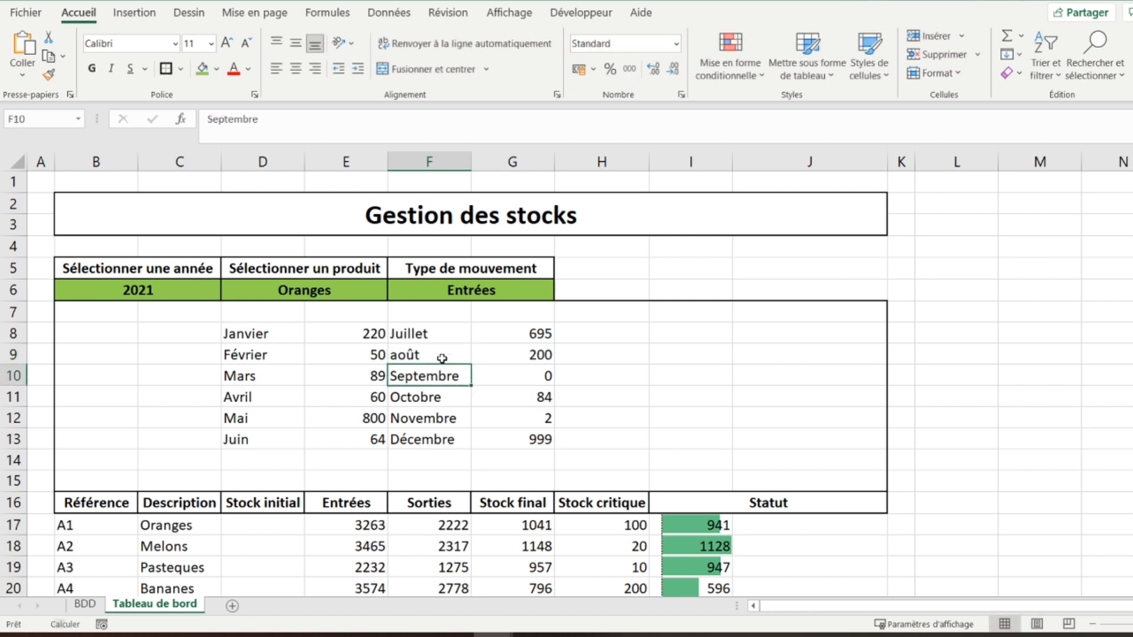
# Compare the dashboard's month labels in F8 and F9 with the Mois column of the Mouvements table on the BDD sheet.
pyautogui.click(442, 358)
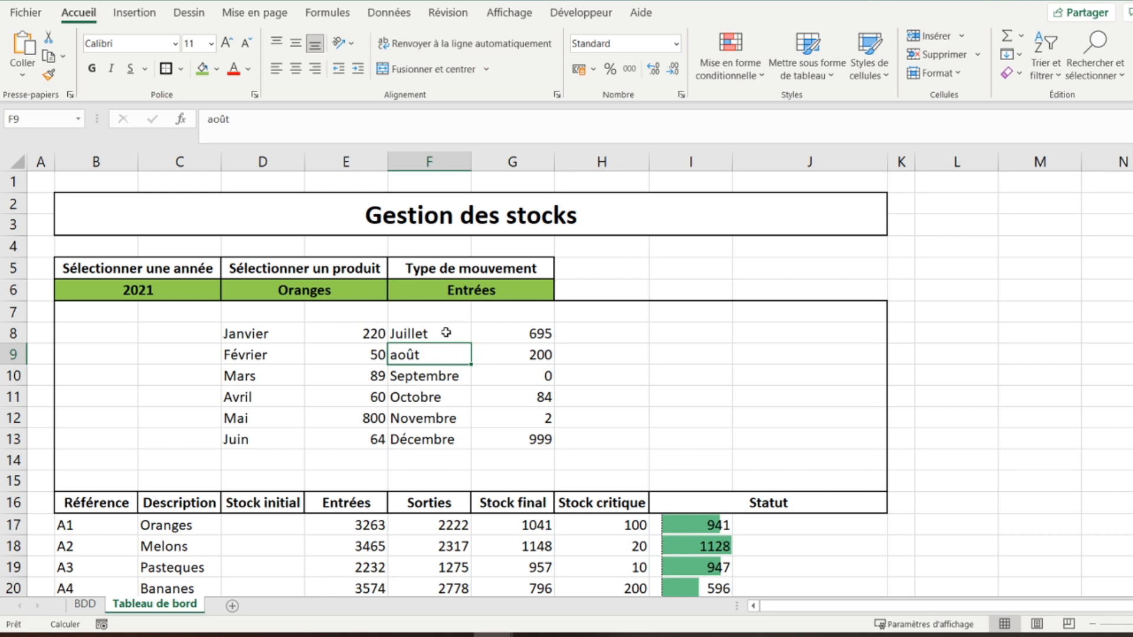
pyautogui.click(446, 333)
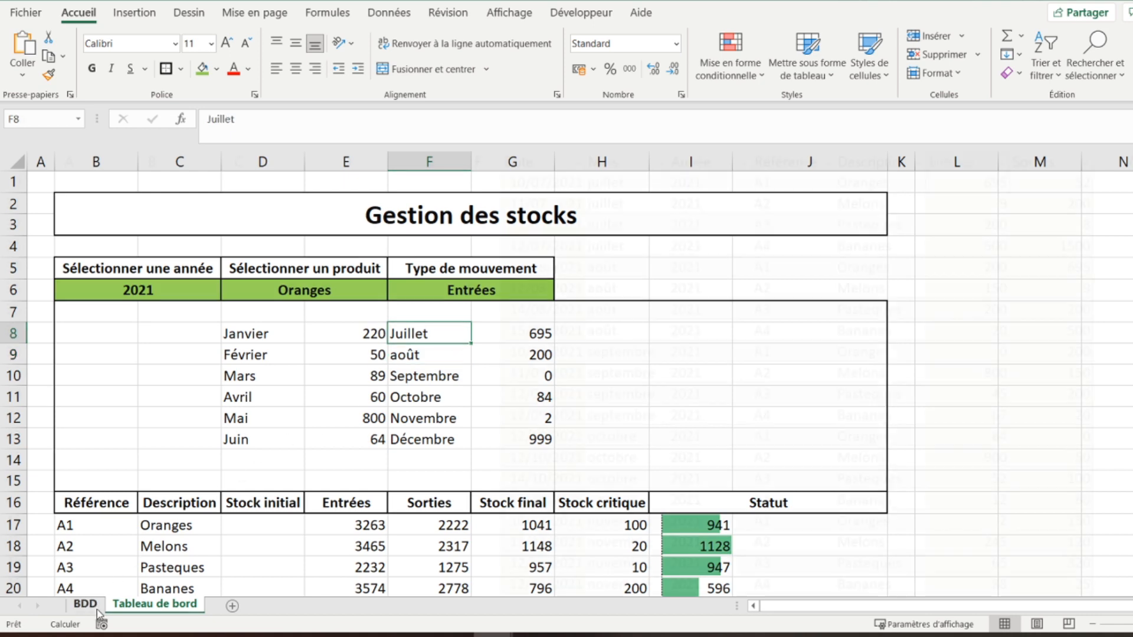
pyautogui.click(97, 610)
pyautogui.click(609, 330)
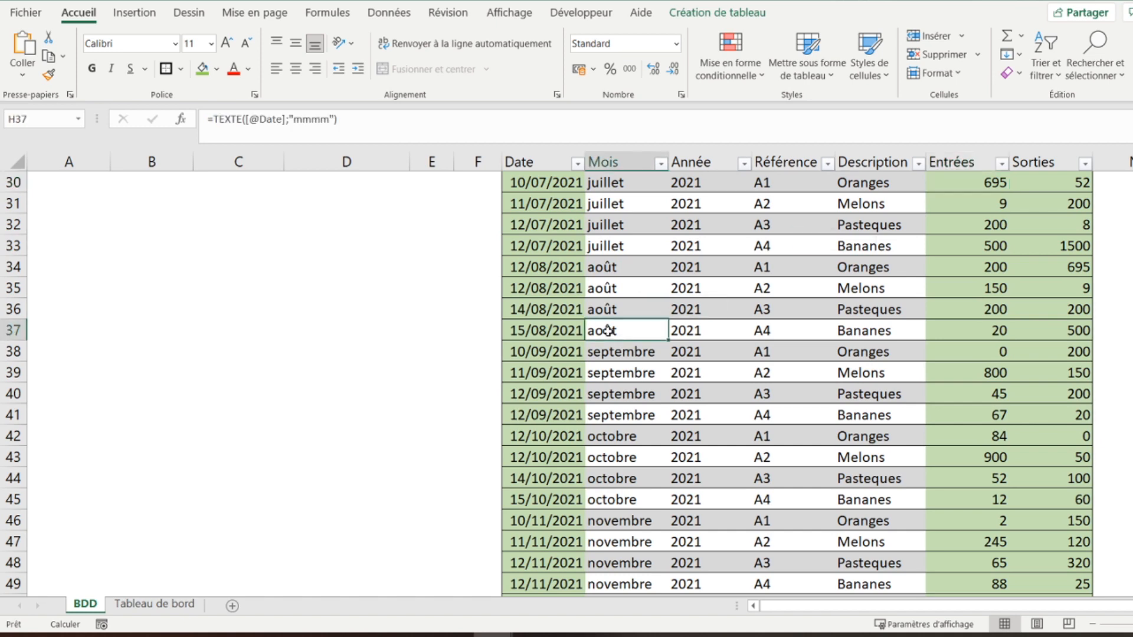
pyautogui.click(158, 605)
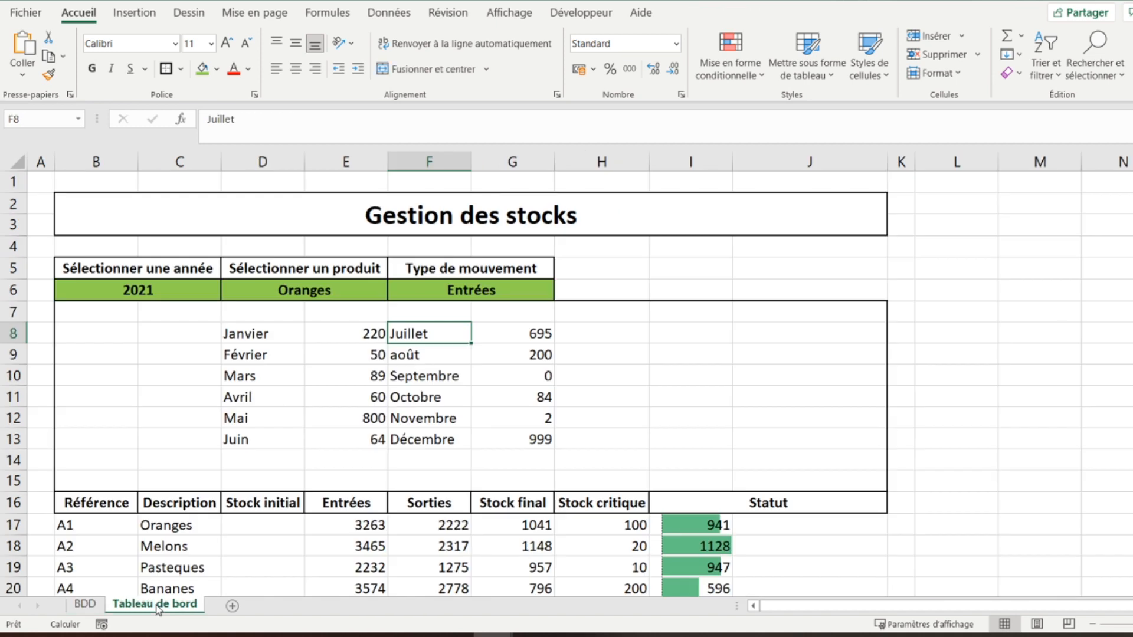
pyautogui.click(433, 355)
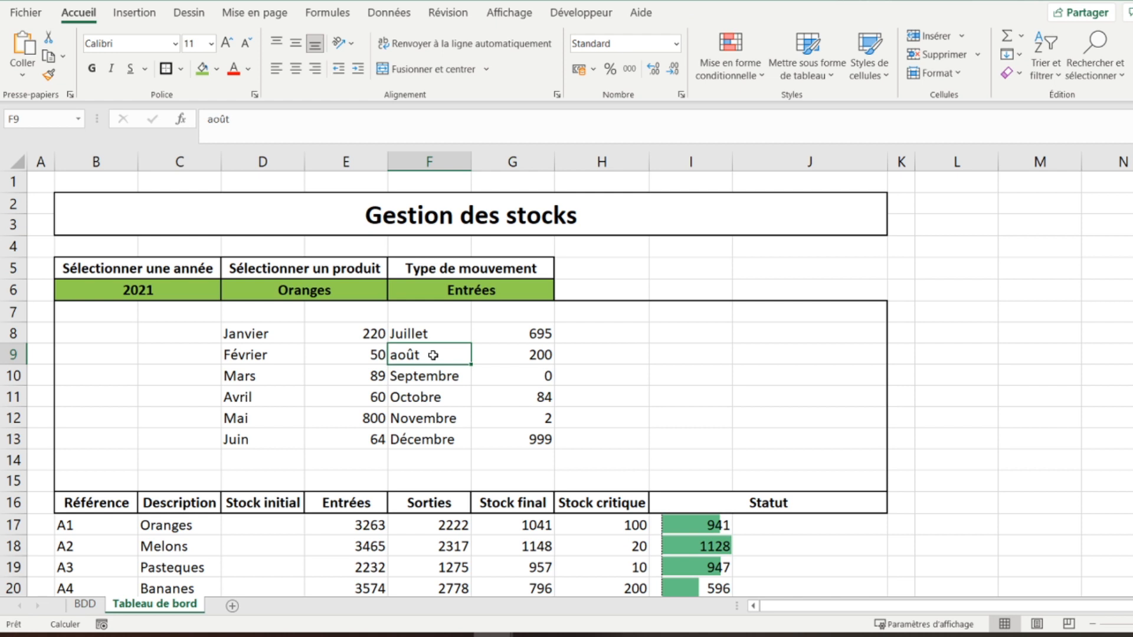
# Insert an Aires (area) chart based on the monthly totals table of the dashboard.
pyautogui.click(140, 16)
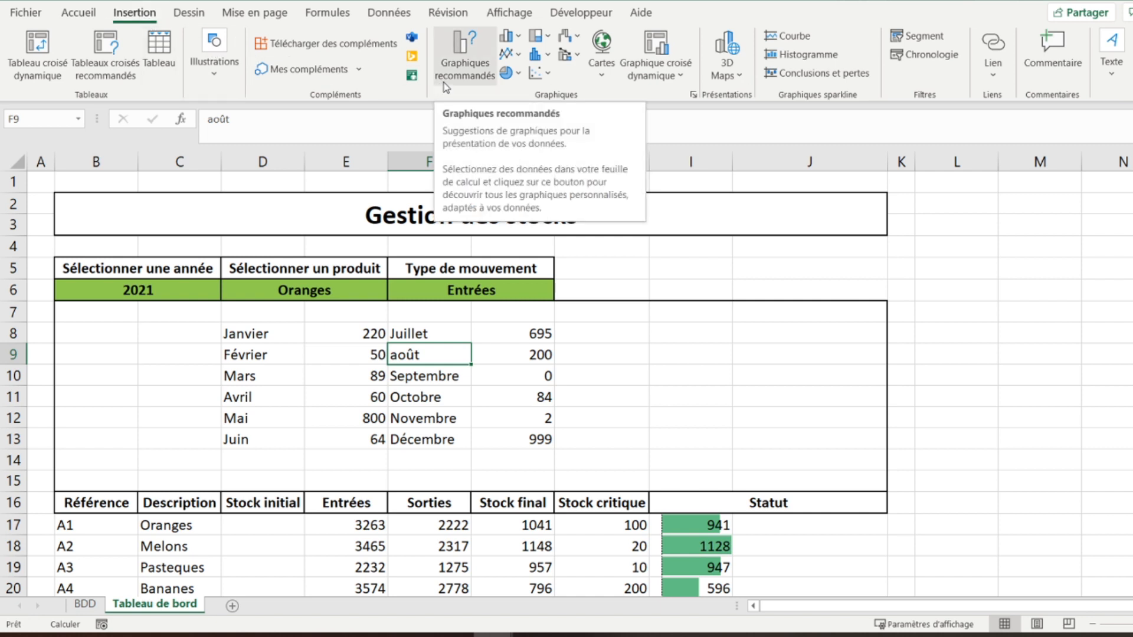
pyautogui.click(520, 39)
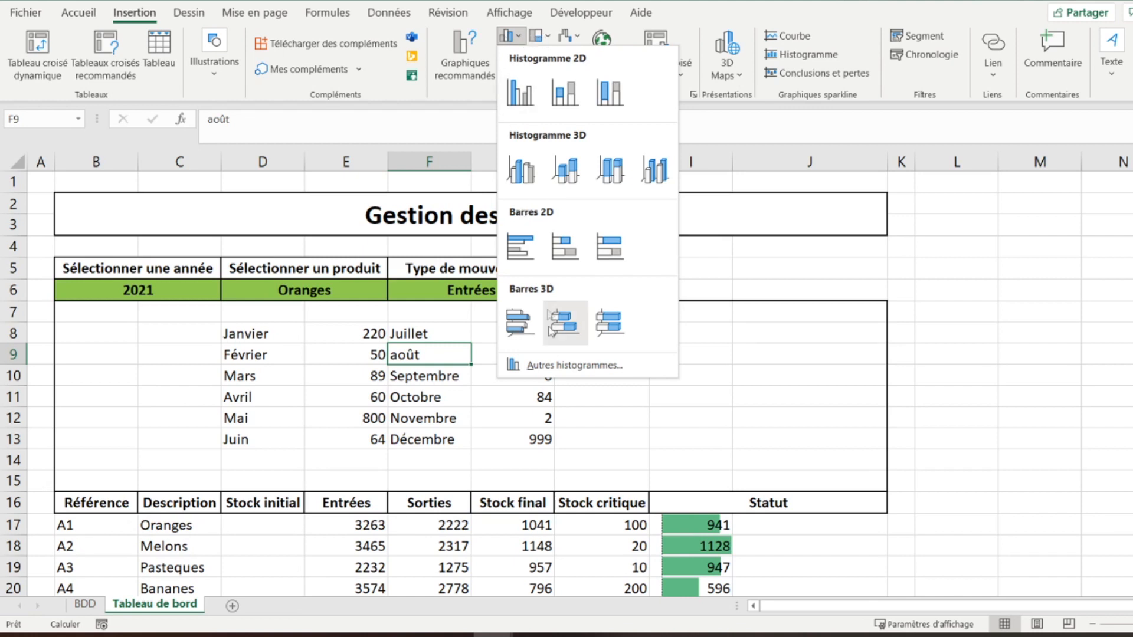
pyautogui.click(549, 365)
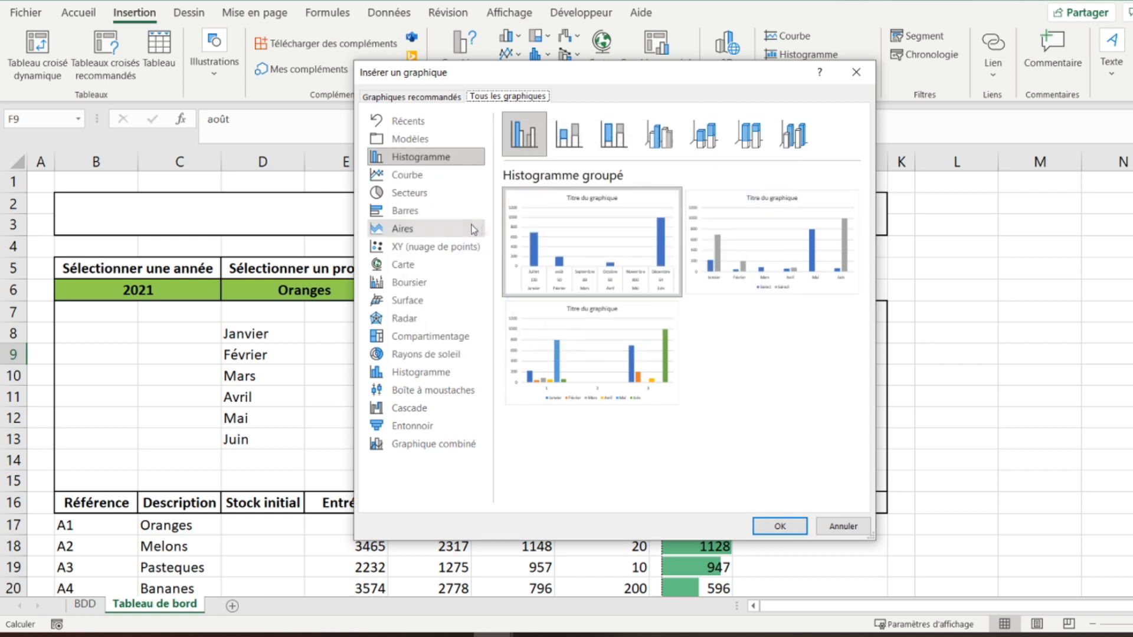
pyautogui.click(412, 239)
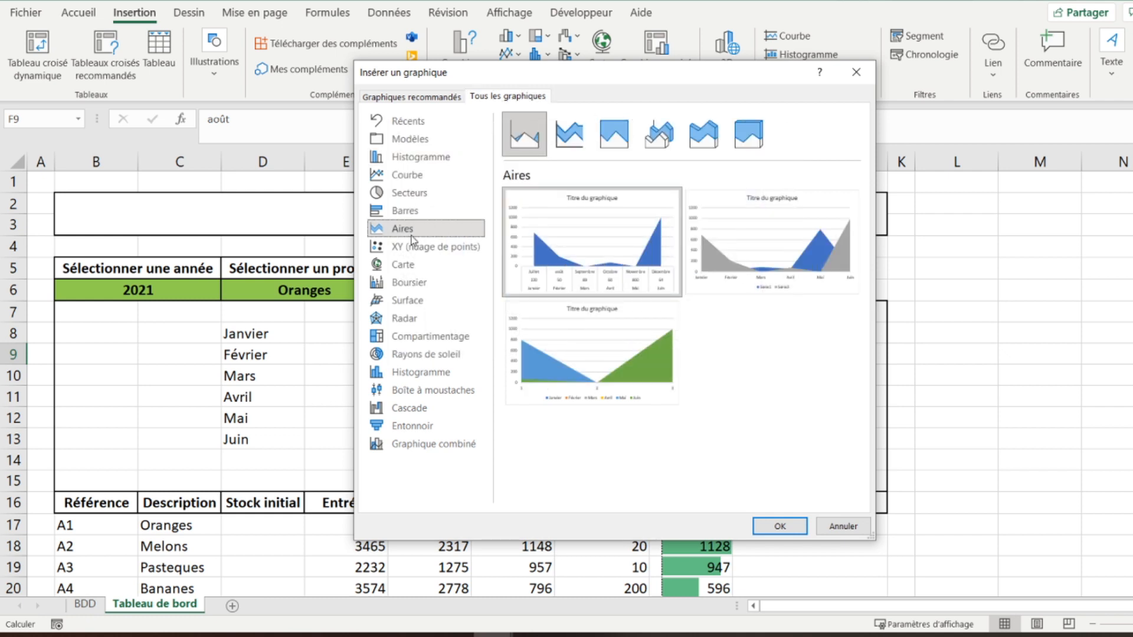
pyautogui.moveTo(563, 240)
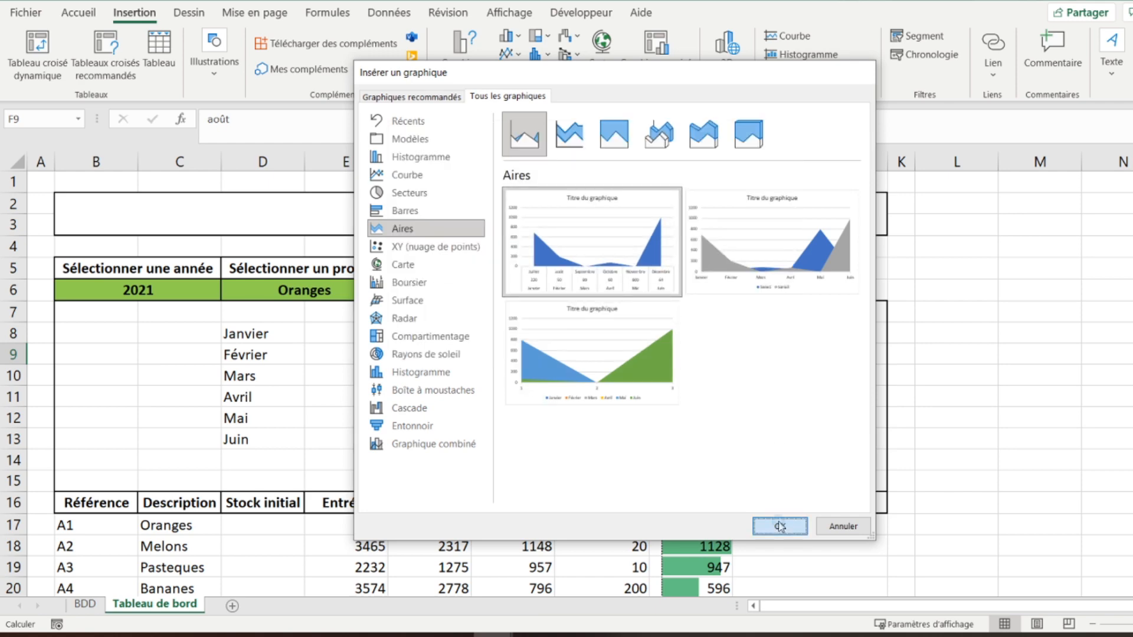
pyautogui.click(779, 525)
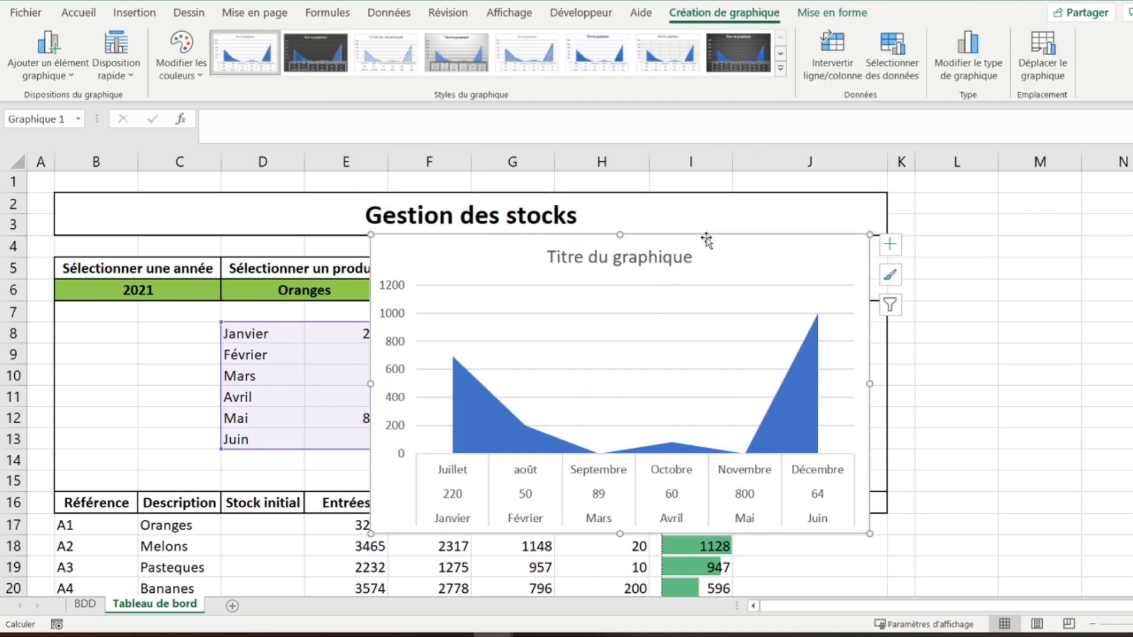
# Move the chart clear of the month table and set its horizontal axis labels to the ranges D8:D13 and F8:F13.
pyautogui.moveTo(706, 239); pyautogui.dragTo(1003, 256)
pyautogui.click(706, 51)
pyautogui.click(891, 58)
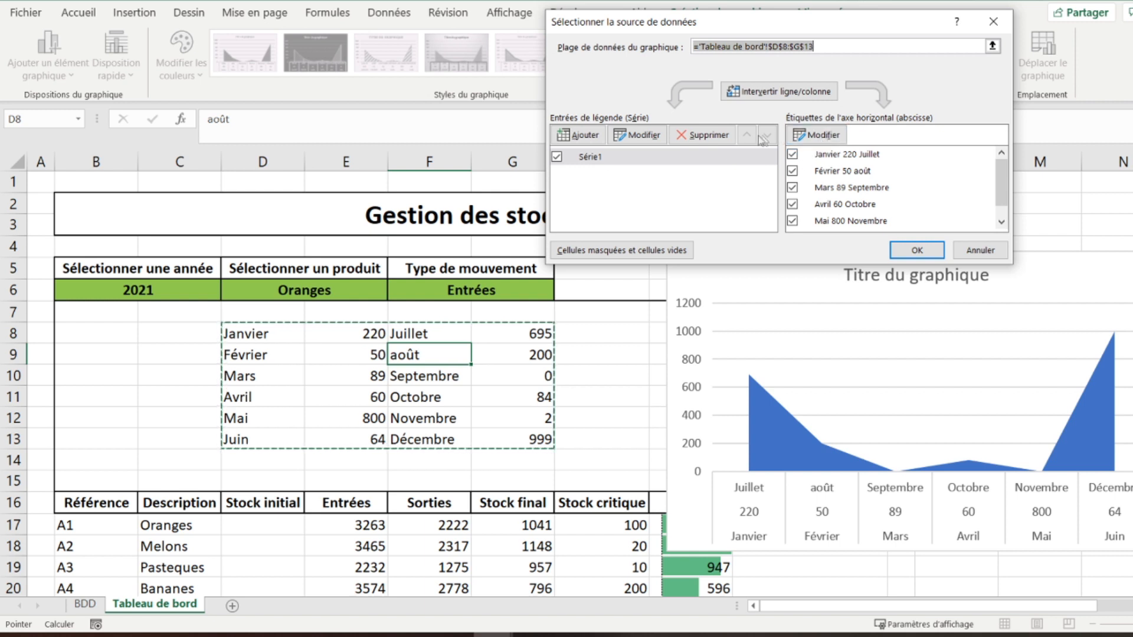
pyautogui.click(833, 134)
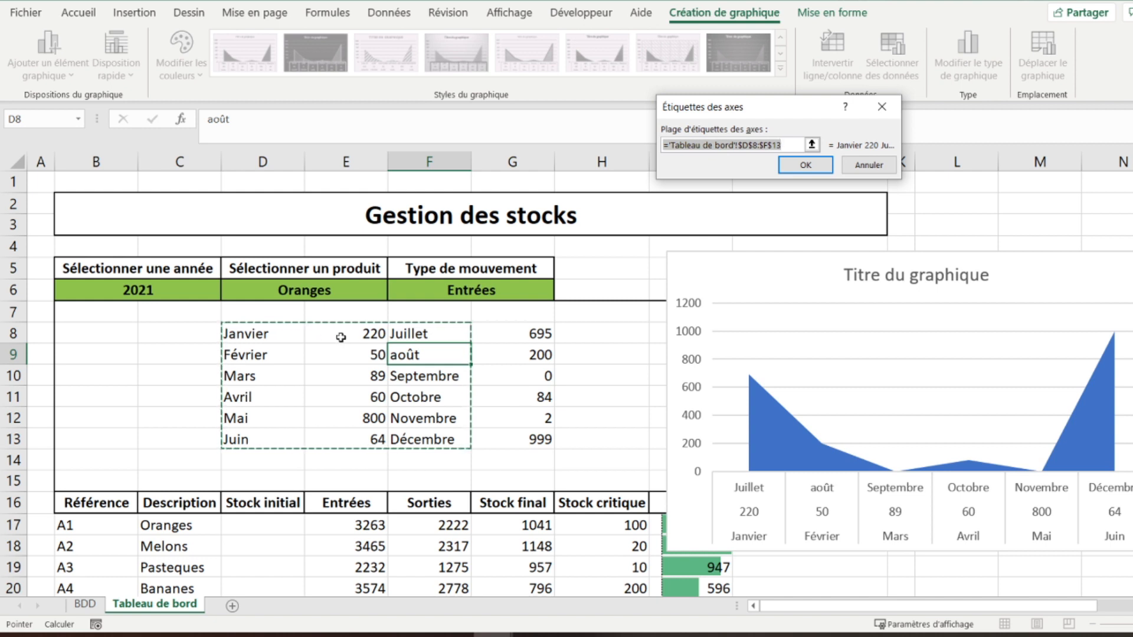
pyautogui.moveTo(298, 333); pyautogui.dragTo(268, 436)
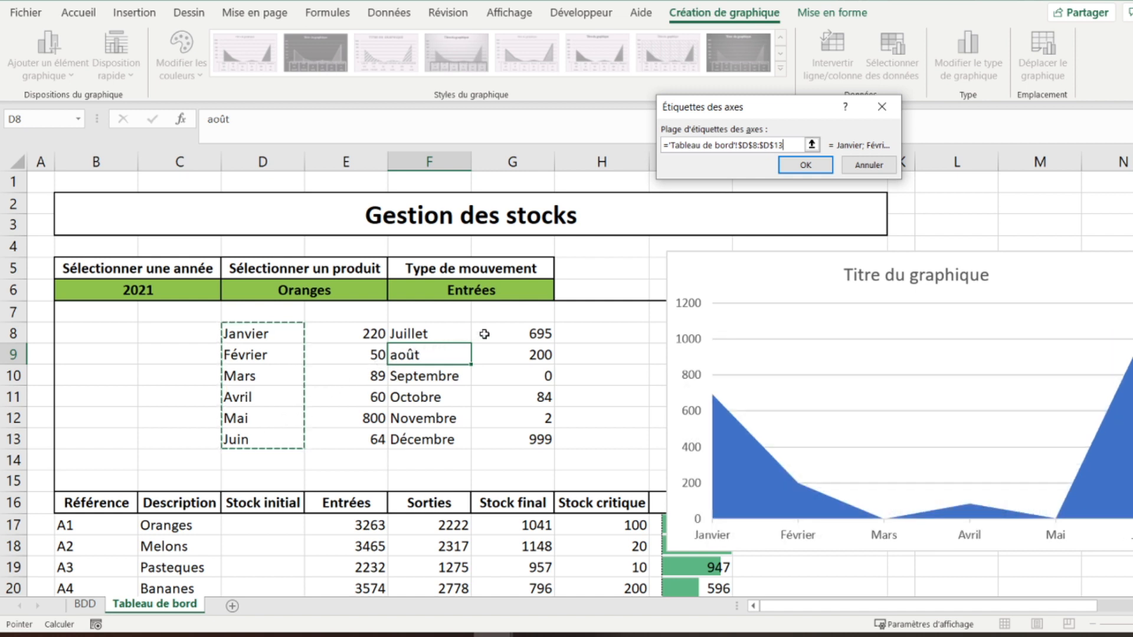
pyautogui.moveTo(448, 332); pyautogui.dragTo(444, 439)
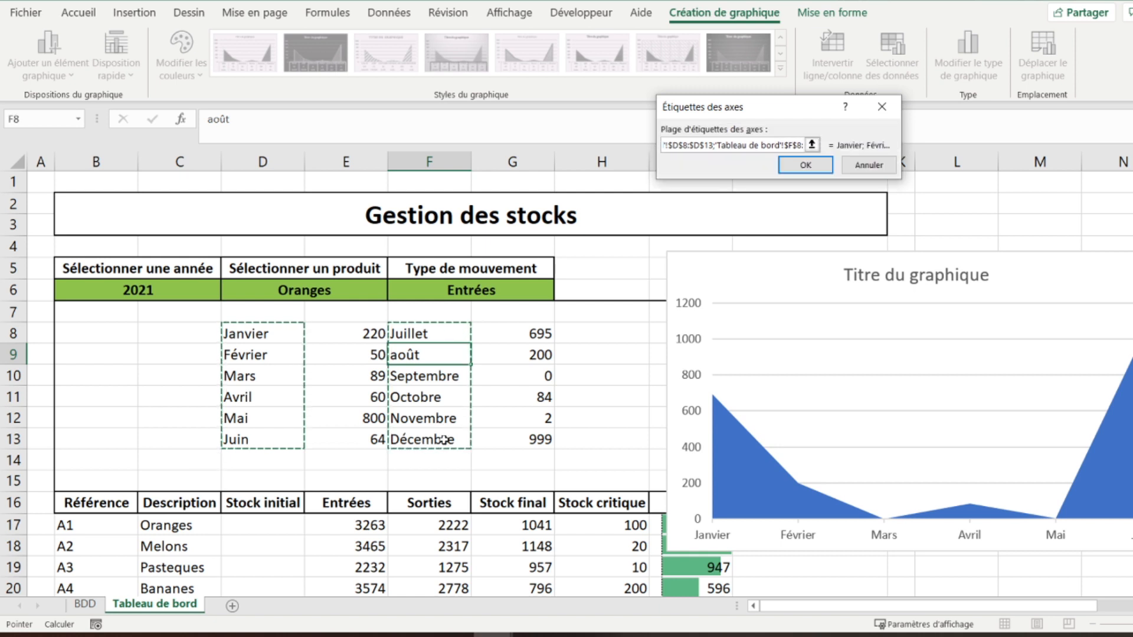
pyautogui.click(804, 165)
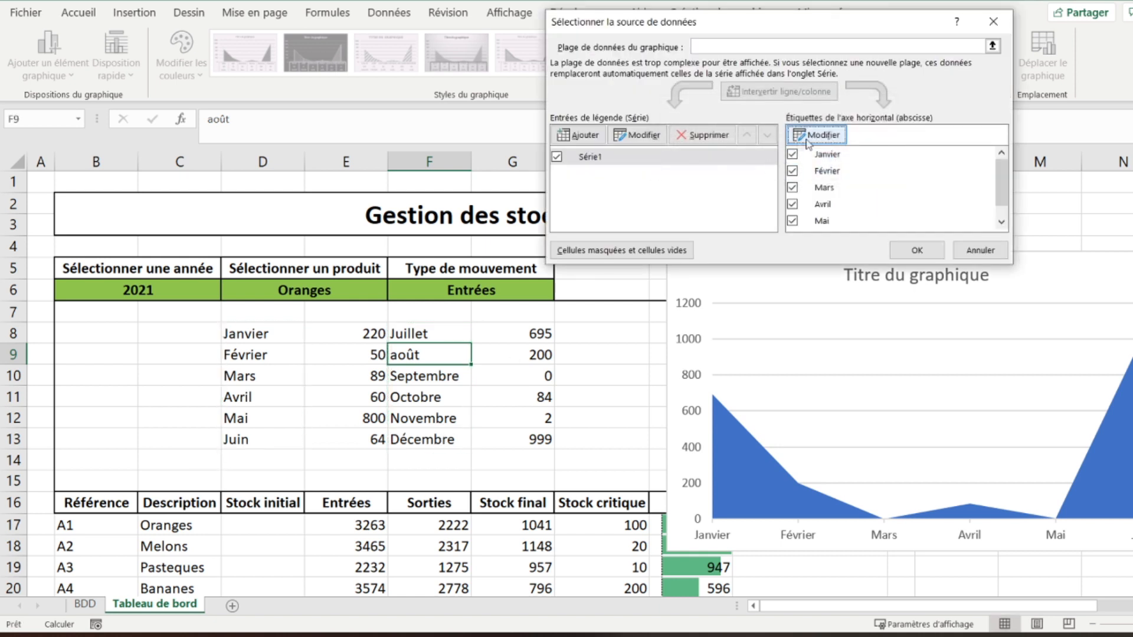
pyautogui.moveTo(999, 197)
pyautogui.mouseDown()
pyautogui.moveTo(998, 206)
pyautogui.moveTo(1001, 194)
pyautogui.mouseUp()
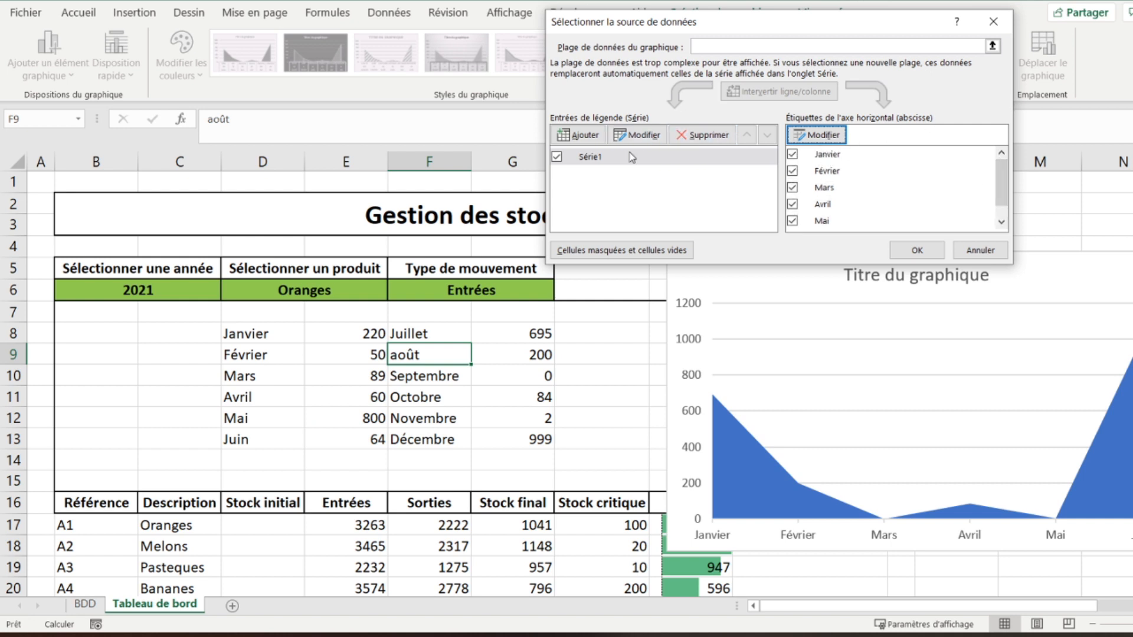
# Try to add the range E8:E13 to the chart series values that already cover G8:G13.
pyautogui.click(635, 135)
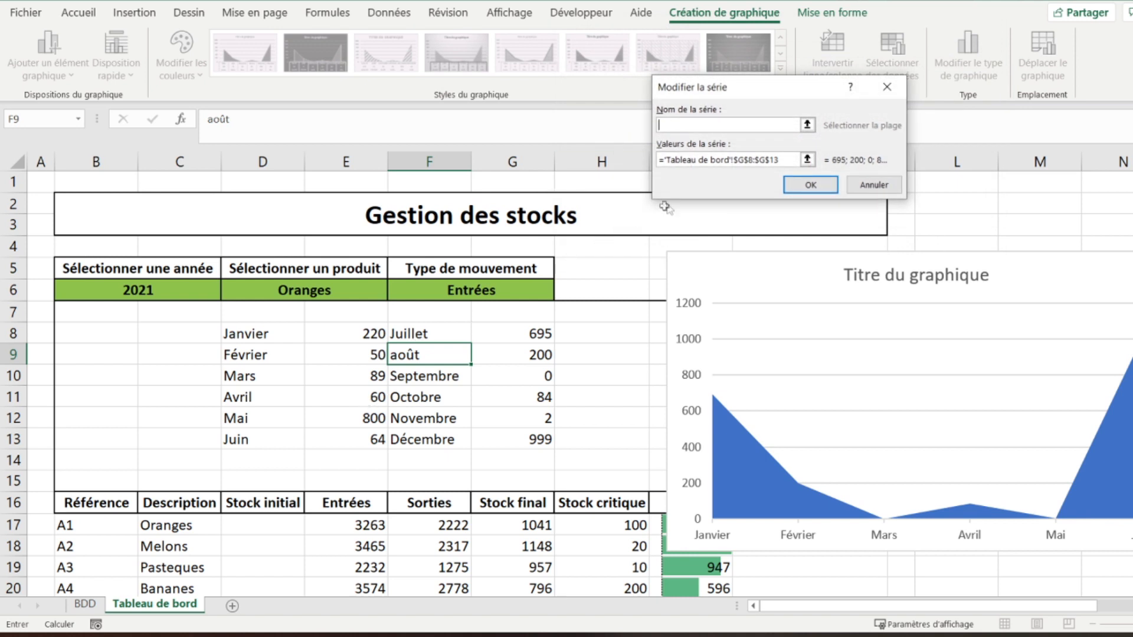
pyautogui.click(695, 126)
pyautogui.click(765, 160)
pyautogui.moveTo(787, 160); pyautogui.dragTo(664, 163)
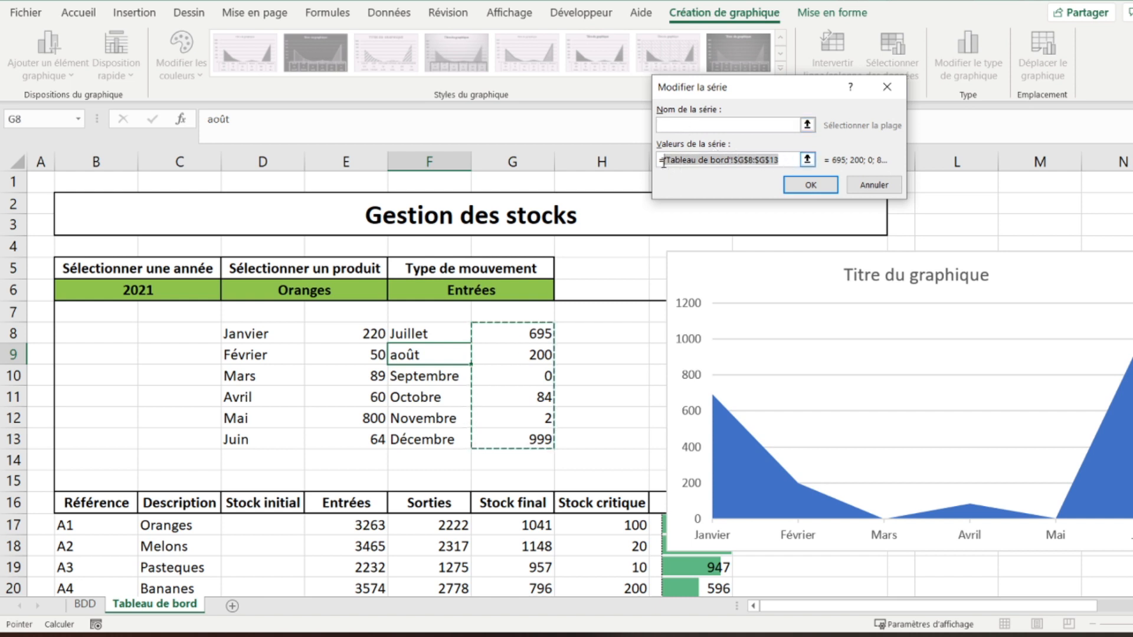
pyautogui.moveTo(346, 335); pyautogui.dragTo(345, 440)
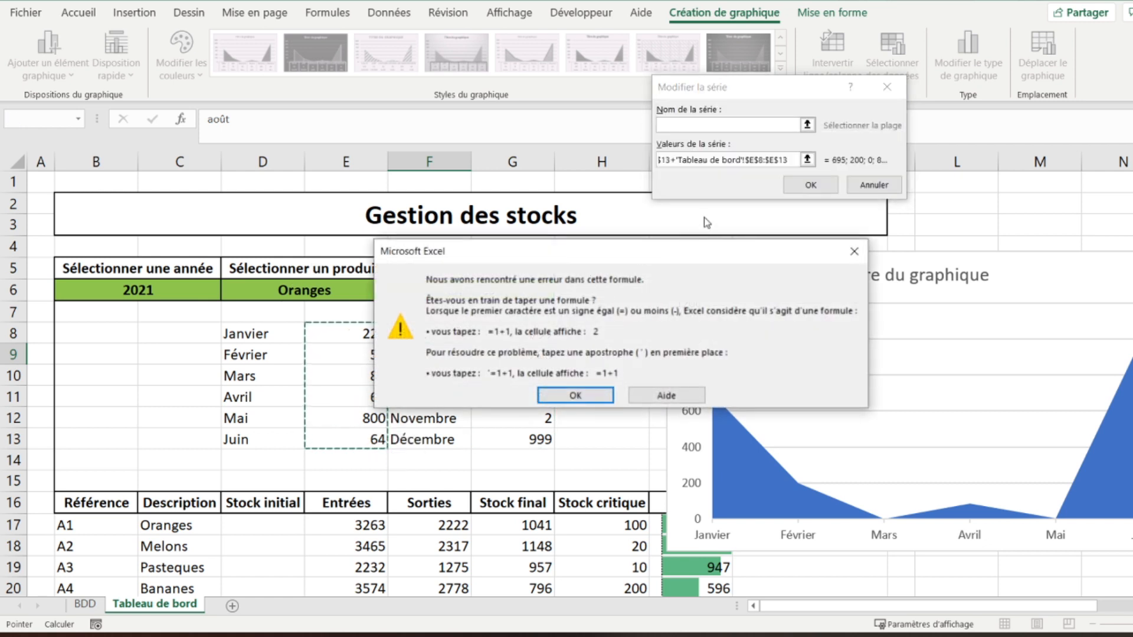
pyautogui.click(575, 395)
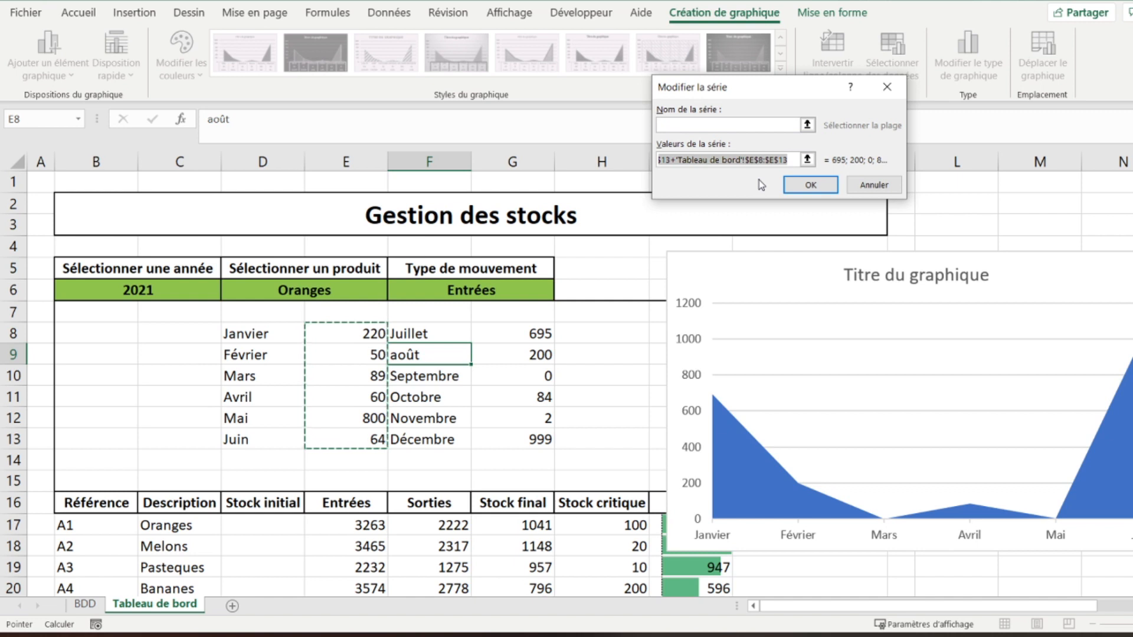
# Replace the chart series values with the ranges E8:E13 and G8:G13 and apply the new data source.
pyautogui.press('BackSpace')
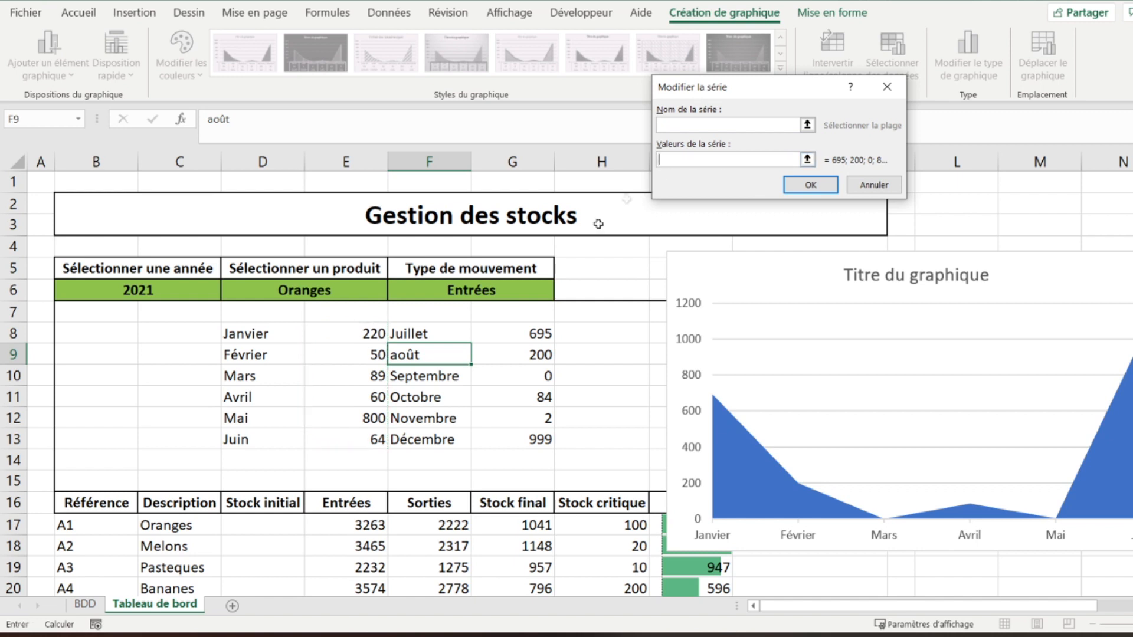
pyautogui.moveTo(337, 332); pyautogui.dragTo(336, 437)
pyautogui.moveTo(489, 331); pyautogui.dragTo(493, 438)
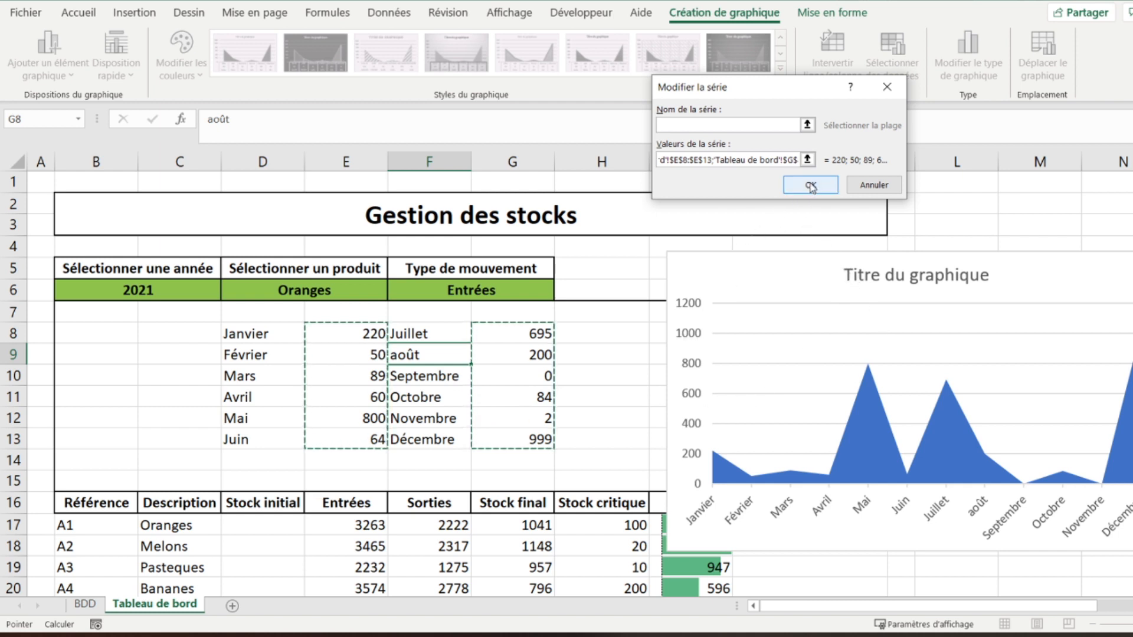
pyautogui.click(810, 185)
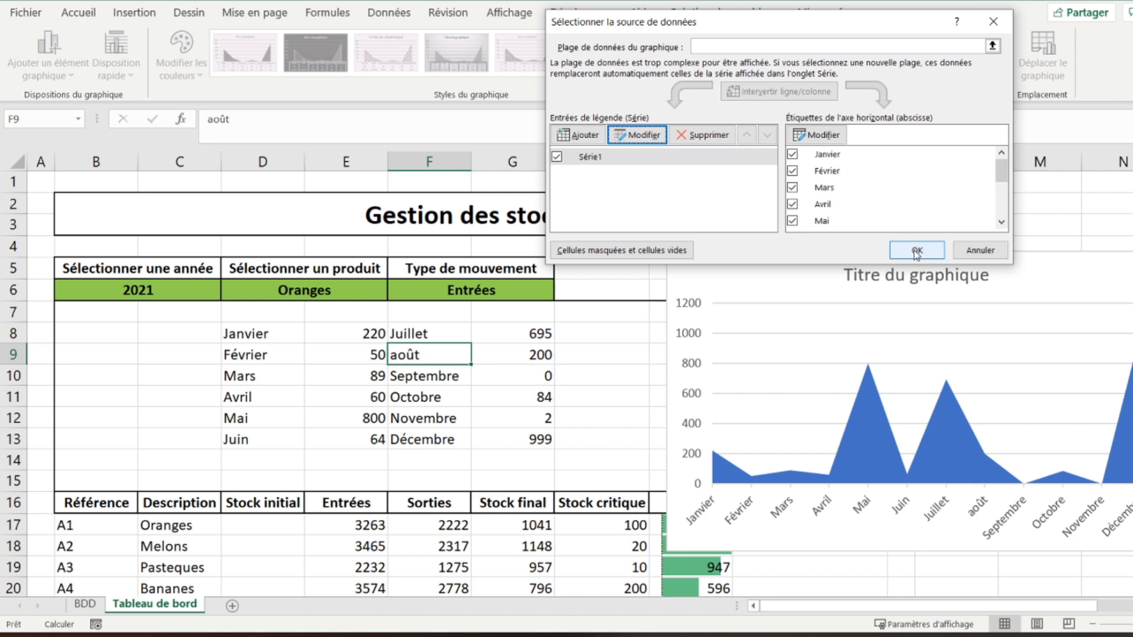
pyautogui.click(898, 251)
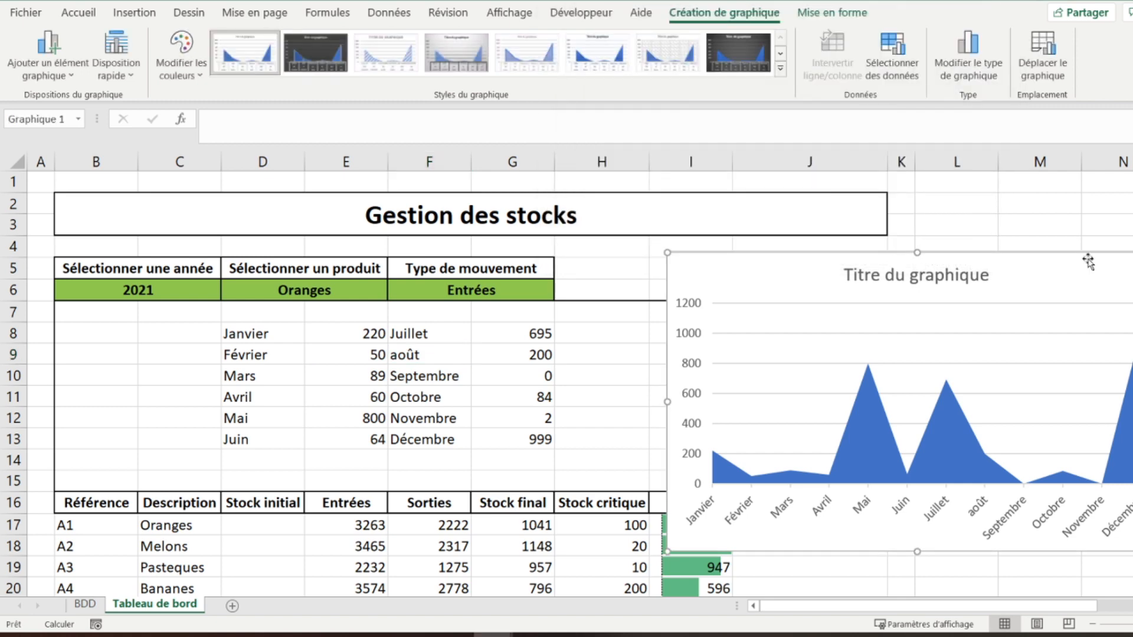
# Move the chart back over the dashboard's month table and remove its title and gridlines.
pyautogui.moveTo(1089, 261); pyautogui.dragTo(549, 233)
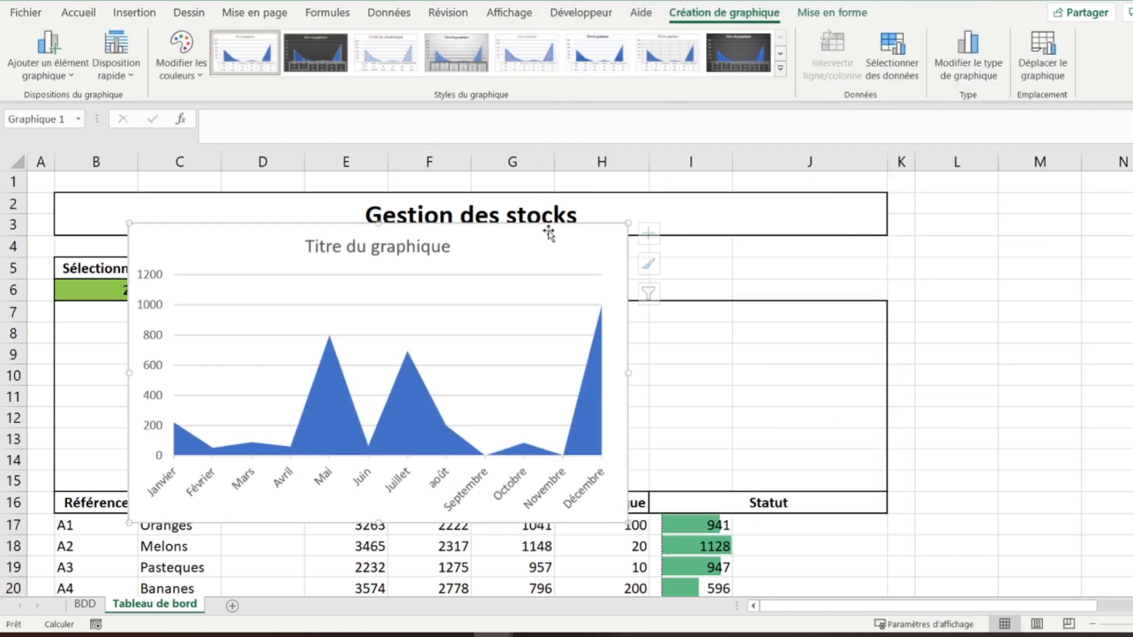
pyautogui.click(649, 234)
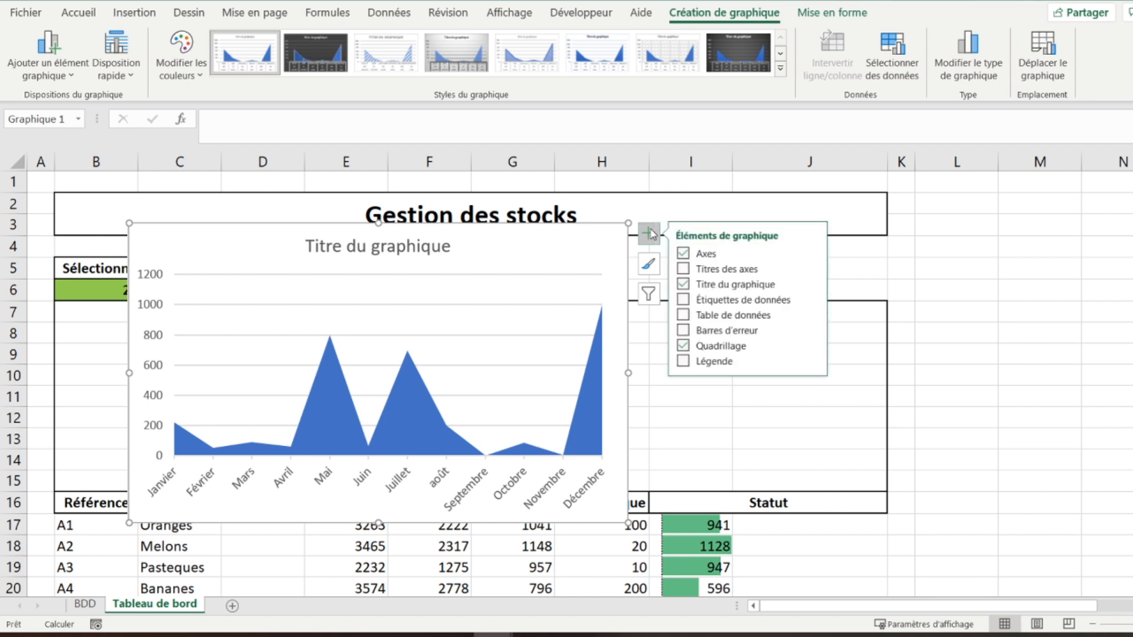
pyautogui.click(710, 288)
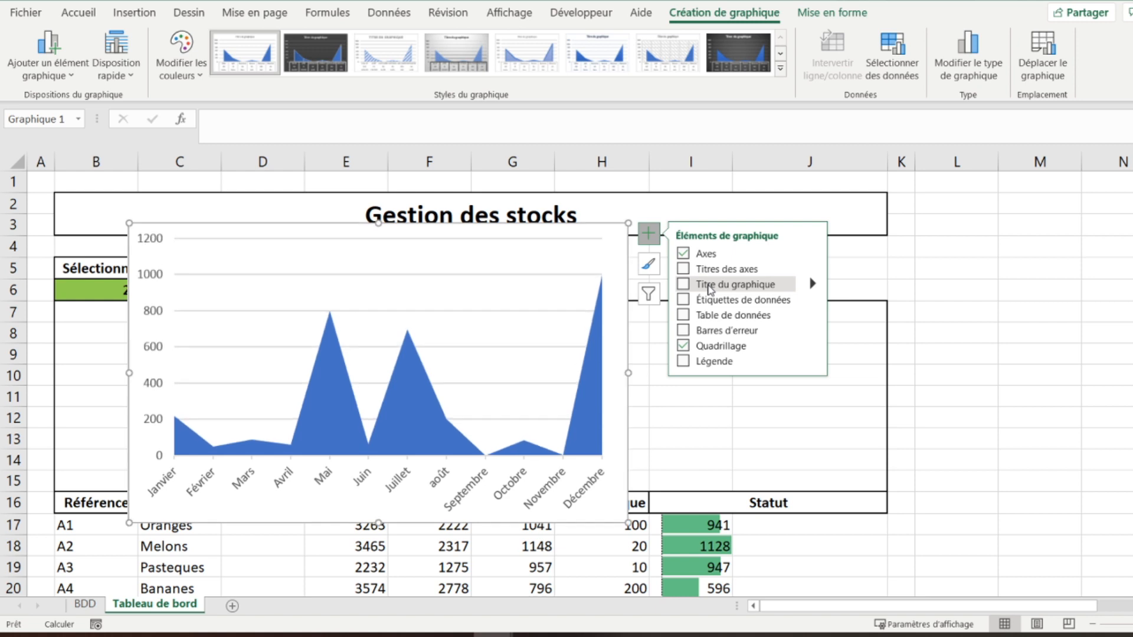
pyautogui.click(702, 352)
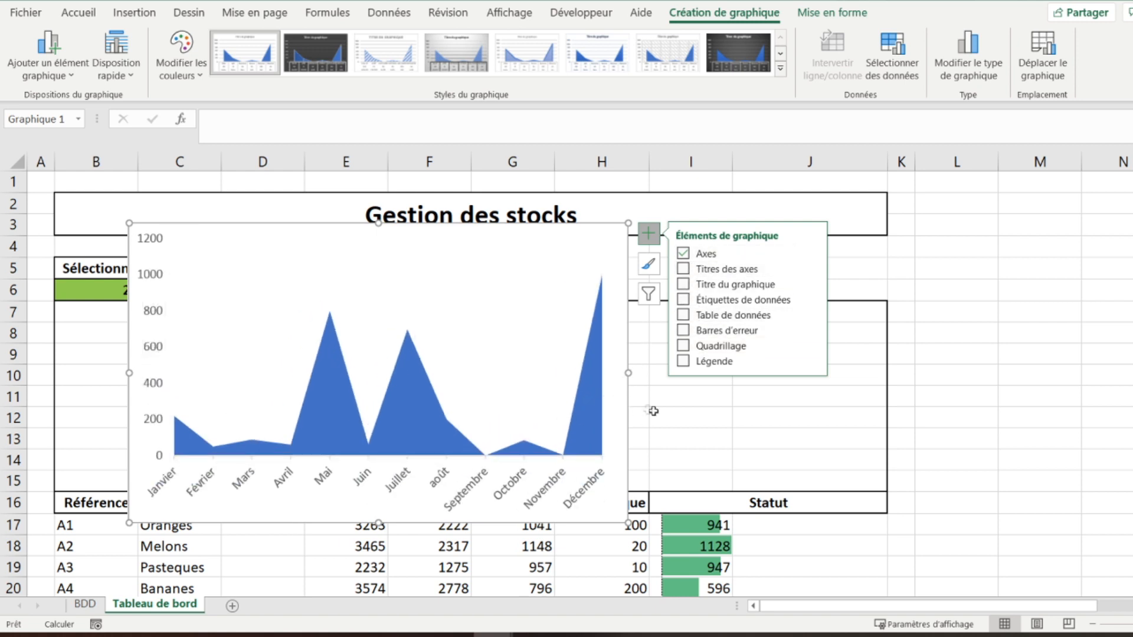
pyautogui.click(653, 391)
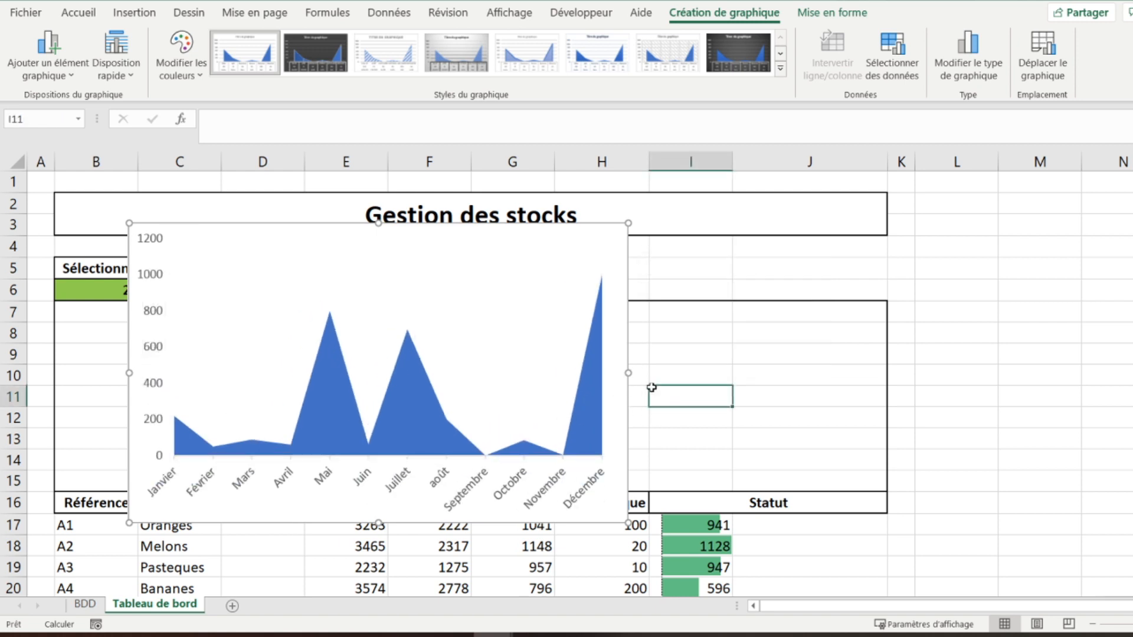
# Set the outline of the chart area to Sans contour.
pyautogui.click(307, 225)
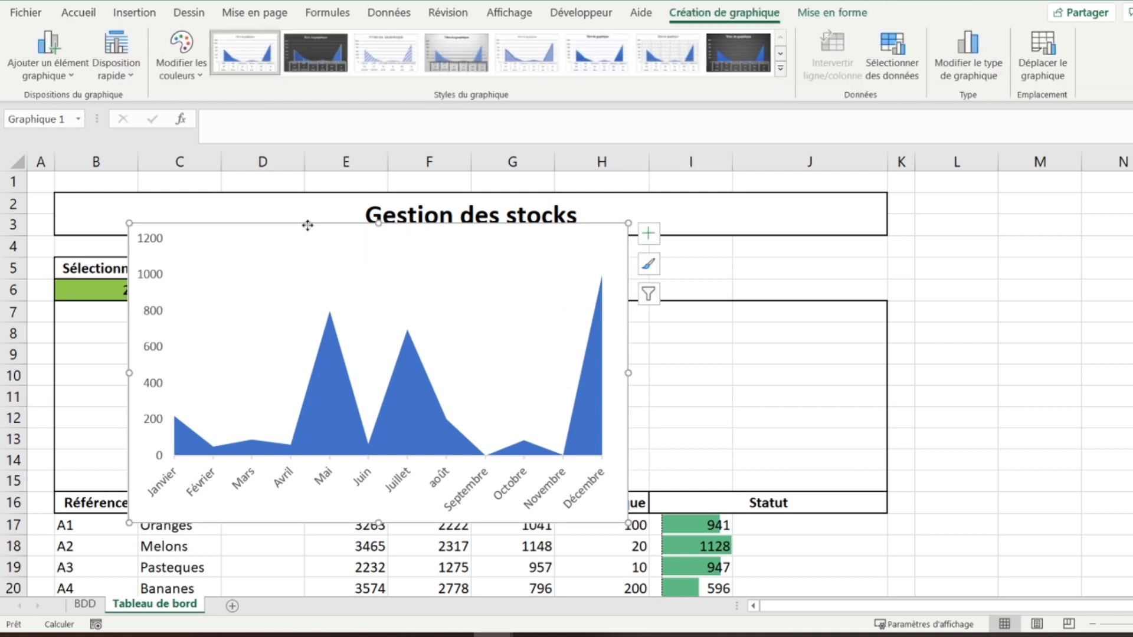
pyautogui.rightClick(307, 225)
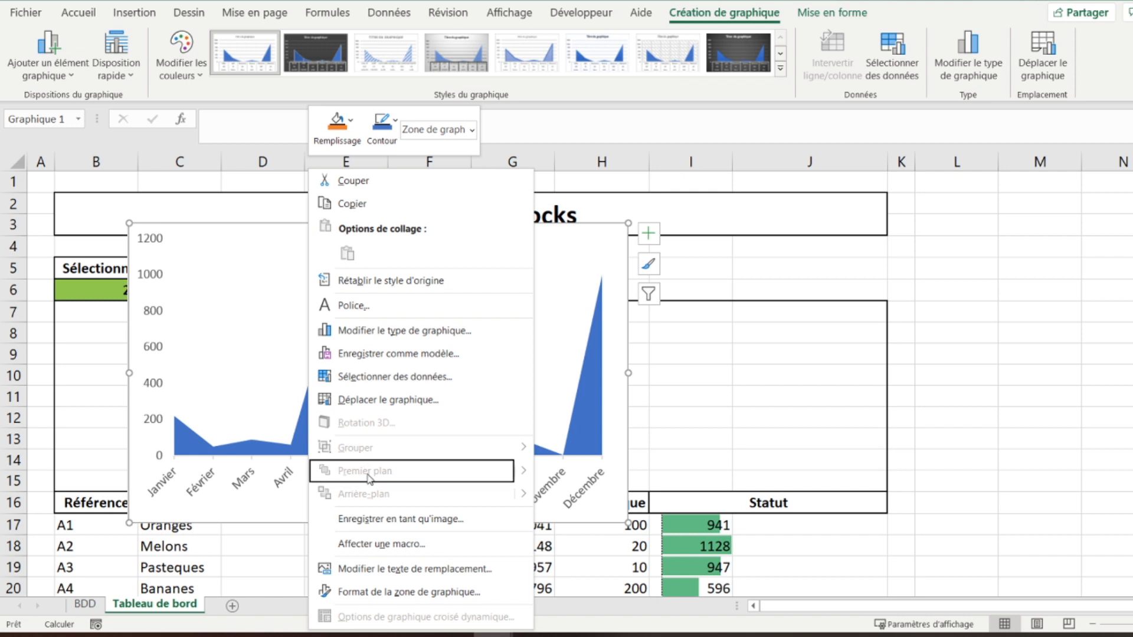
pyautogui.click(382, 129)
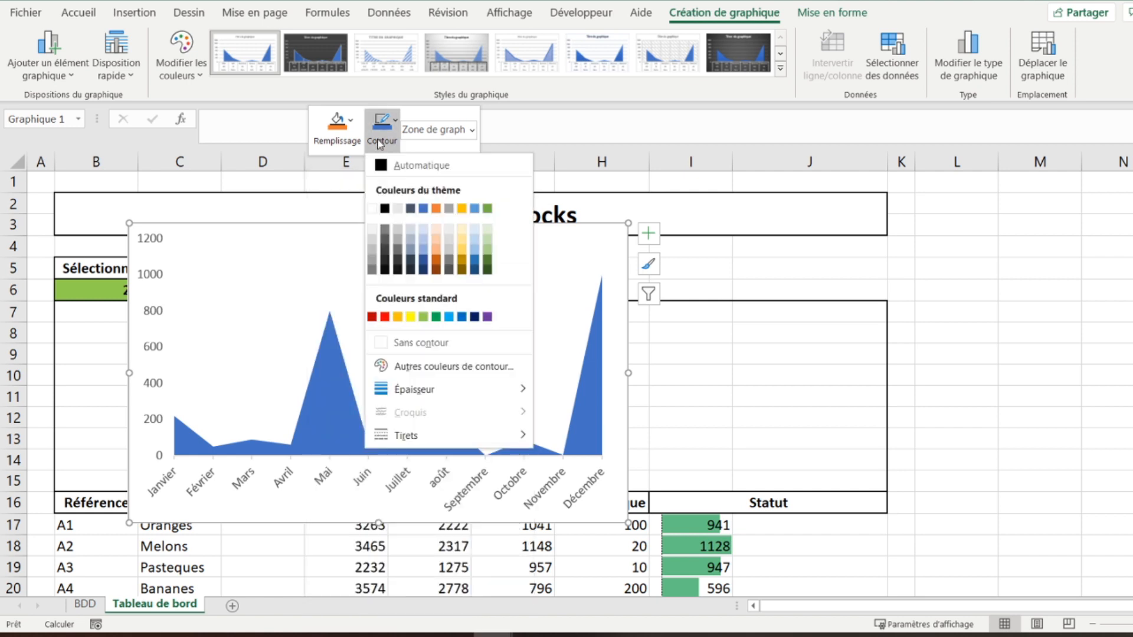
pyautogui.click(416, 343)
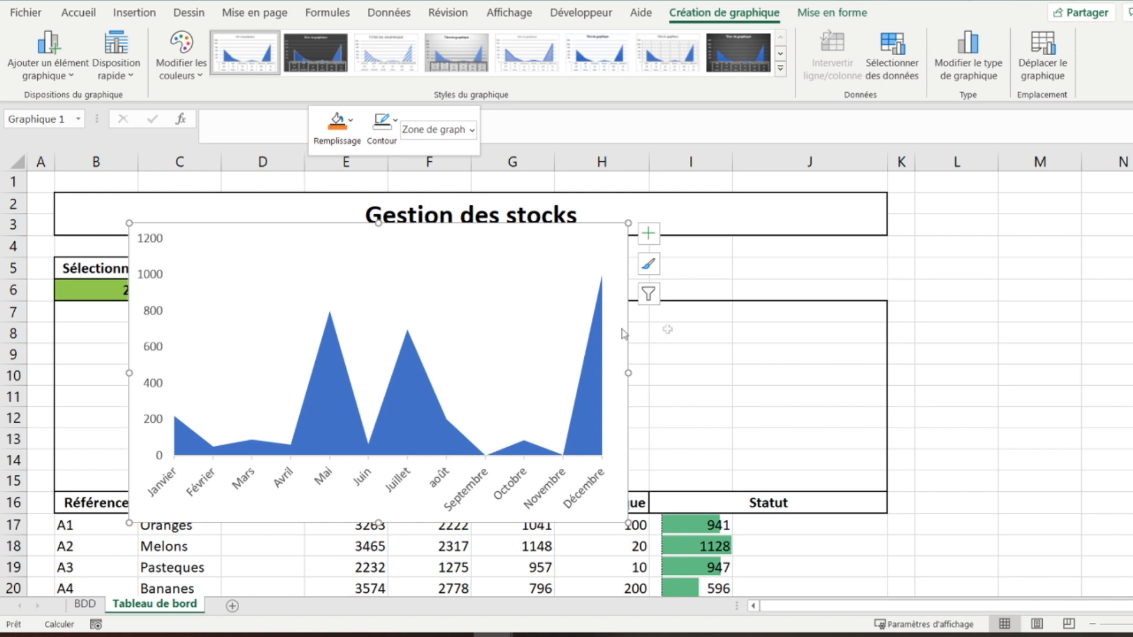
pyautogui.click(748, 346)
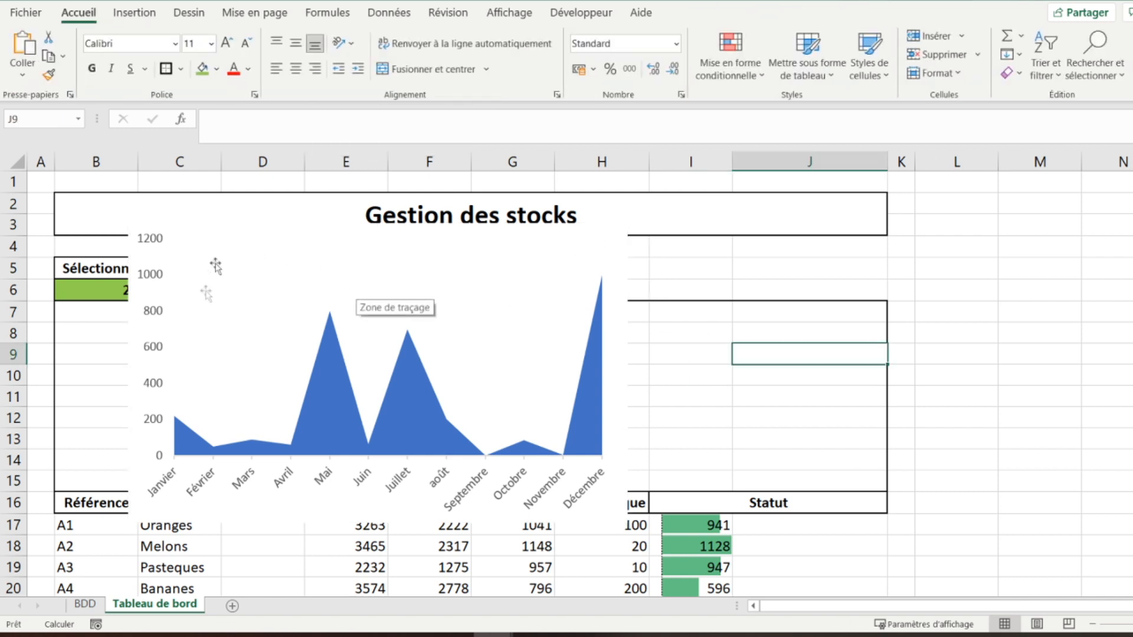
# Resize and position the chart so that it fills the framed area B7:J15 between the selectors and the stock table.
pyautogui.click(147, 513)
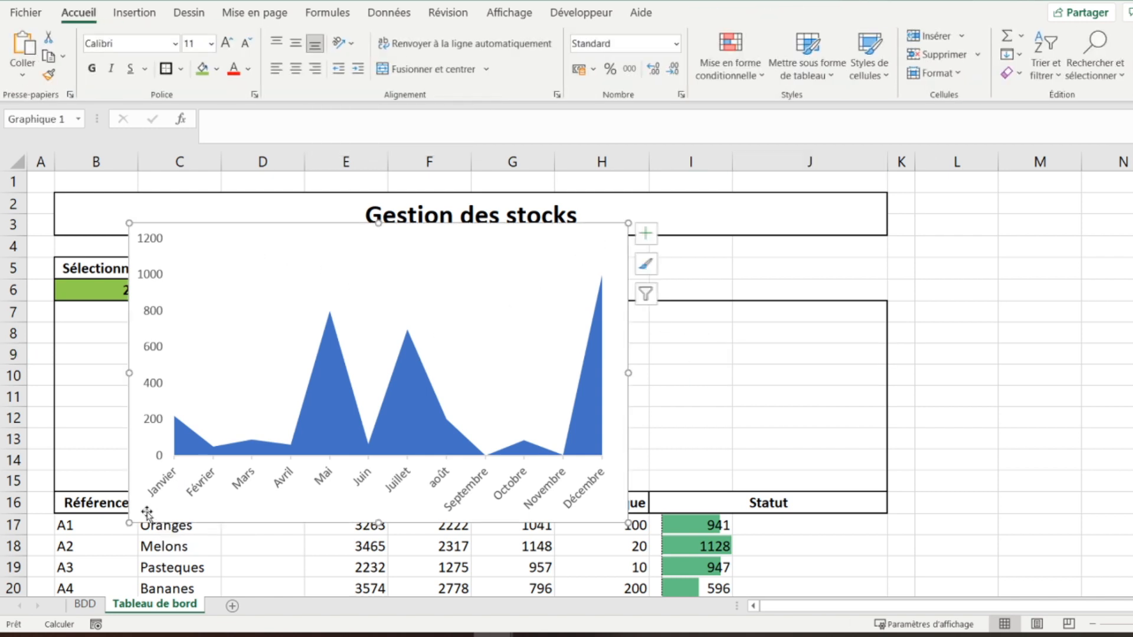
pyautogui.moveTo(629, 370); pyautogui.dragTo(882, 410)
pyautogui.moveTo(504, 223); pyautogui.dragTo(496, 322)
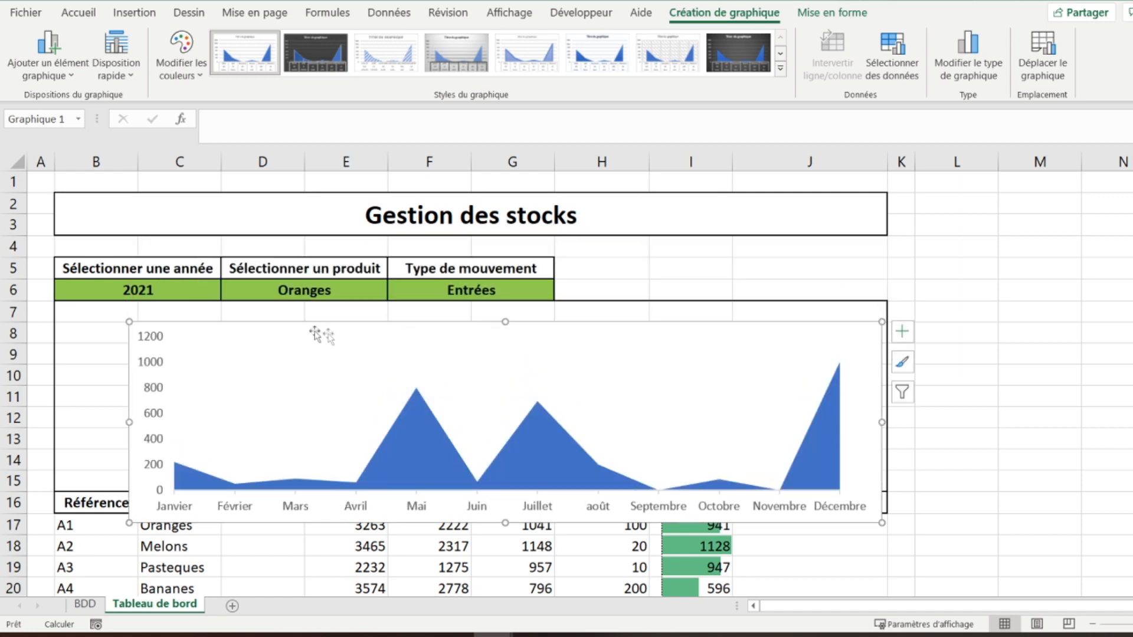
pyautogui.moveTo(286, 329); pyautogui.dragTo(220, 316)
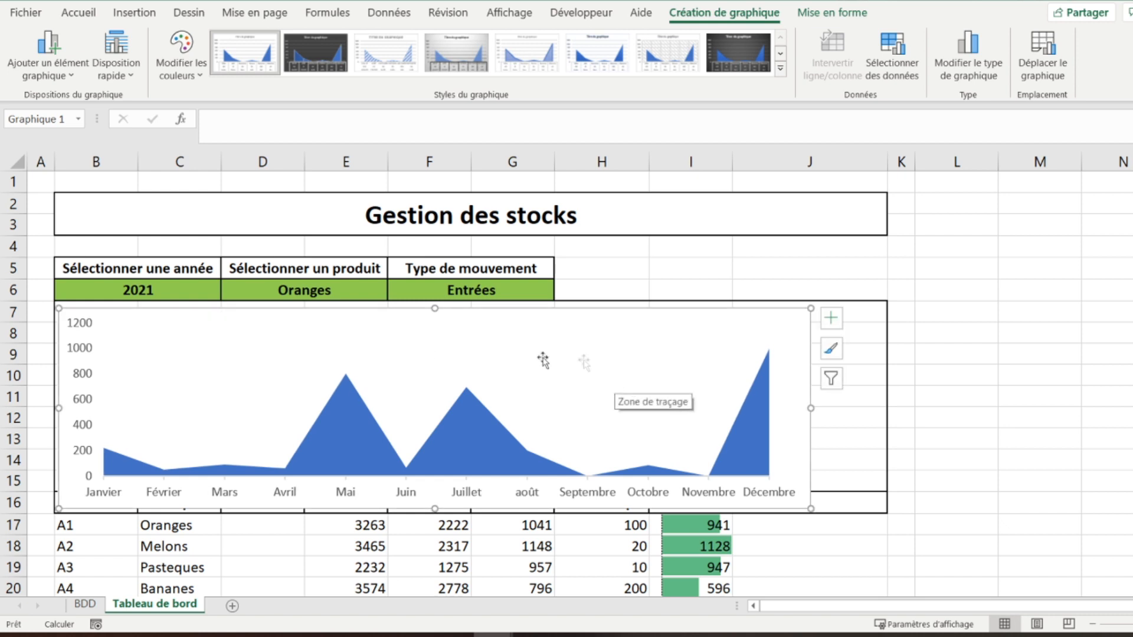
pyautogui.moveTo(435, 307); pyautogui.dragTo(432, 303)
pyautogui.moveTo(810, 406); pyautogui.dragTo(883, 421)
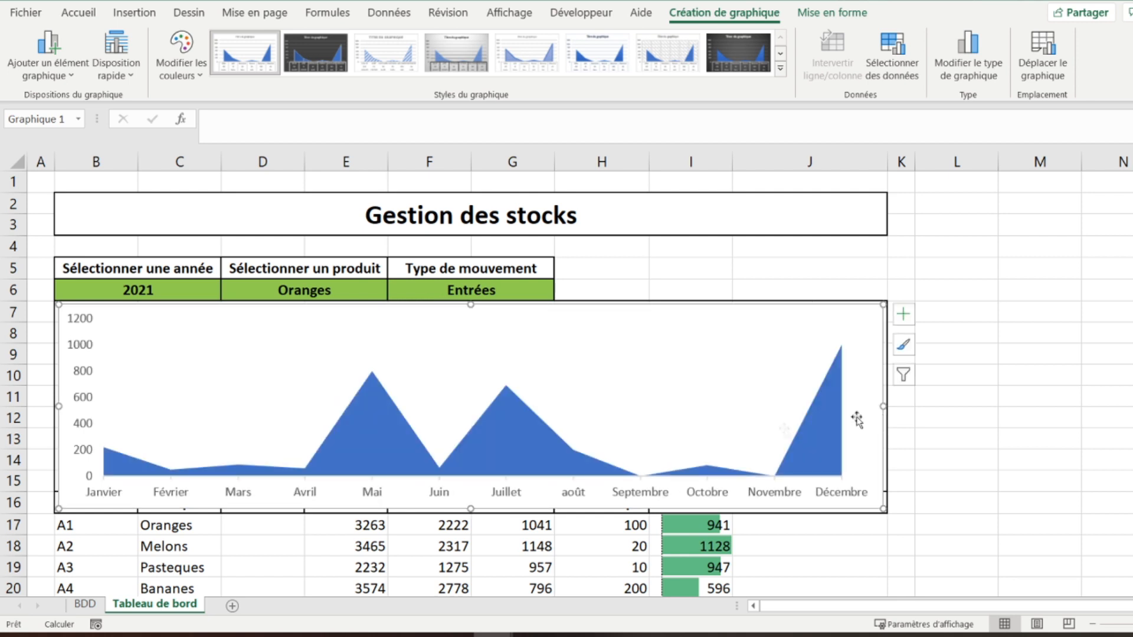
pyautogui.moveTo(470, 507); pyautogui.dragTo(453, 487)
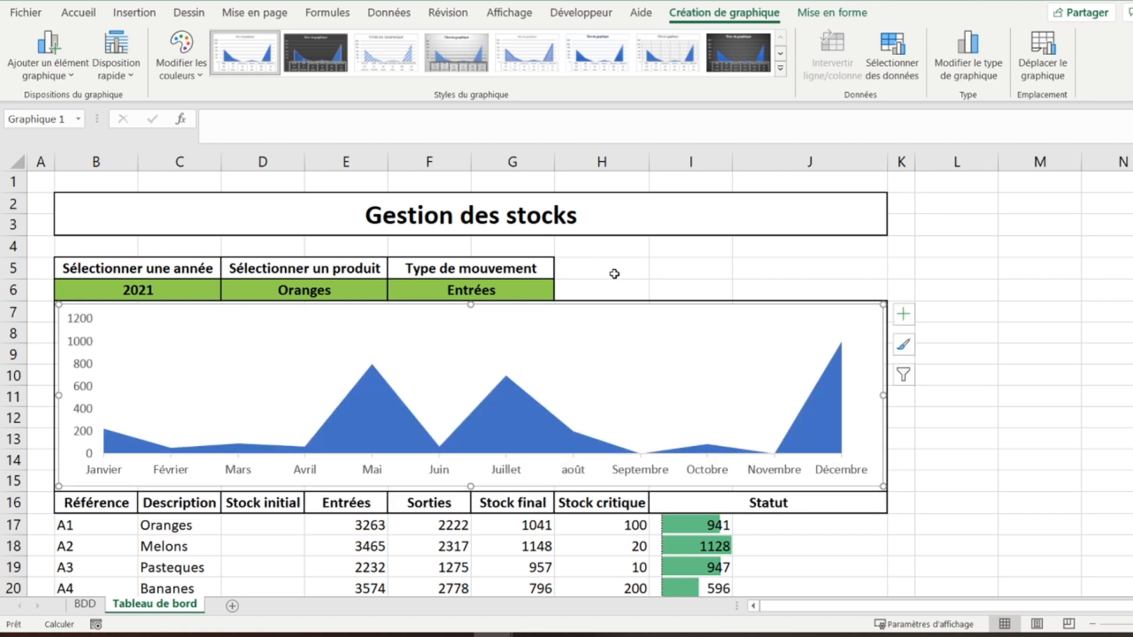
# Hide the worksheet gridlines on the Tableau de bord sheet.
pyautogui.click(616, 272)
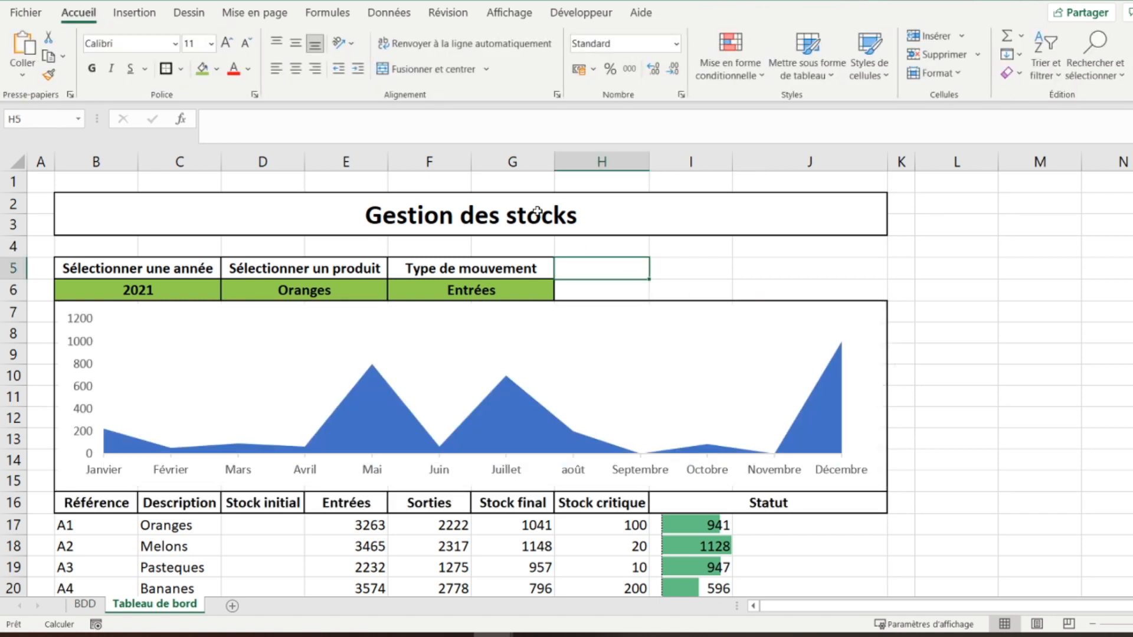
pyautogui.click(514, 14)
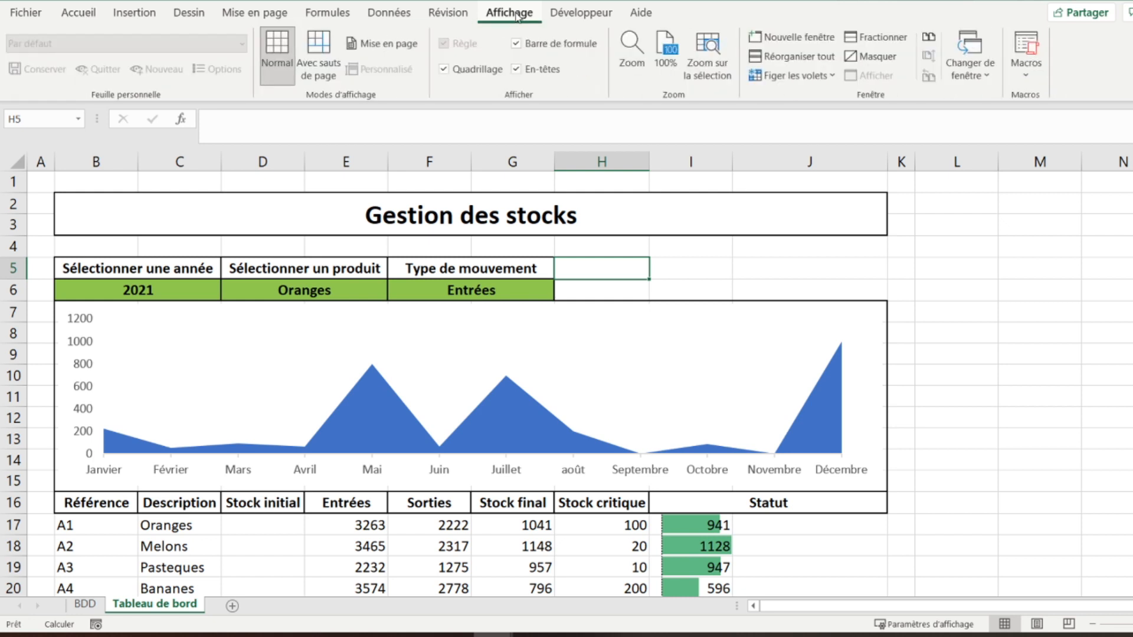
pyautogui.click(472, 69)
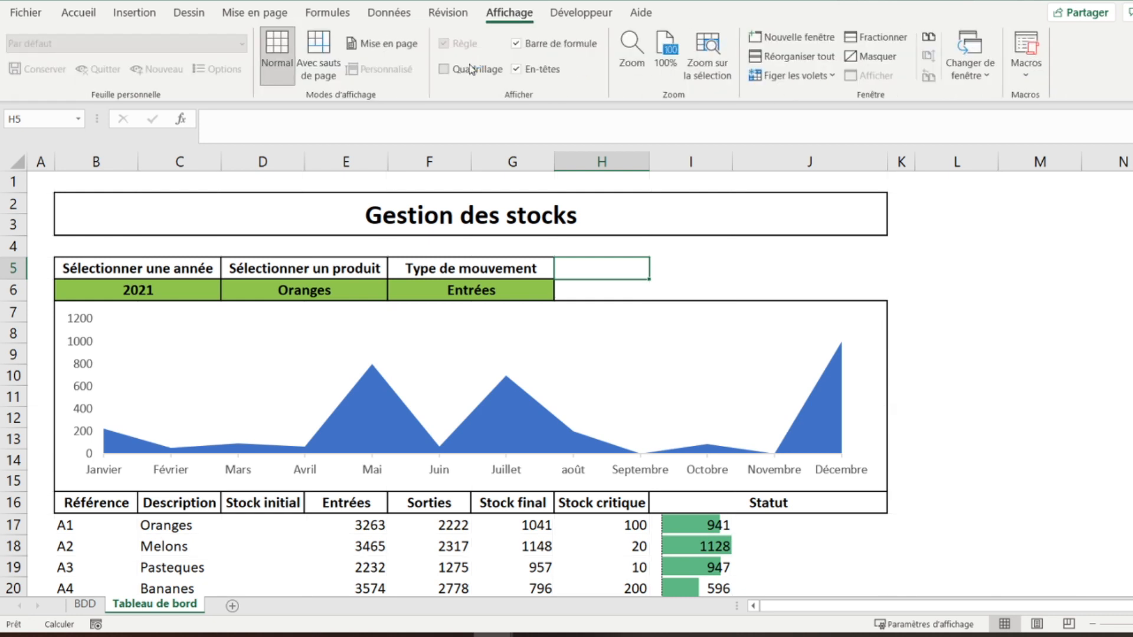
pyautogui.click(1043, 391)
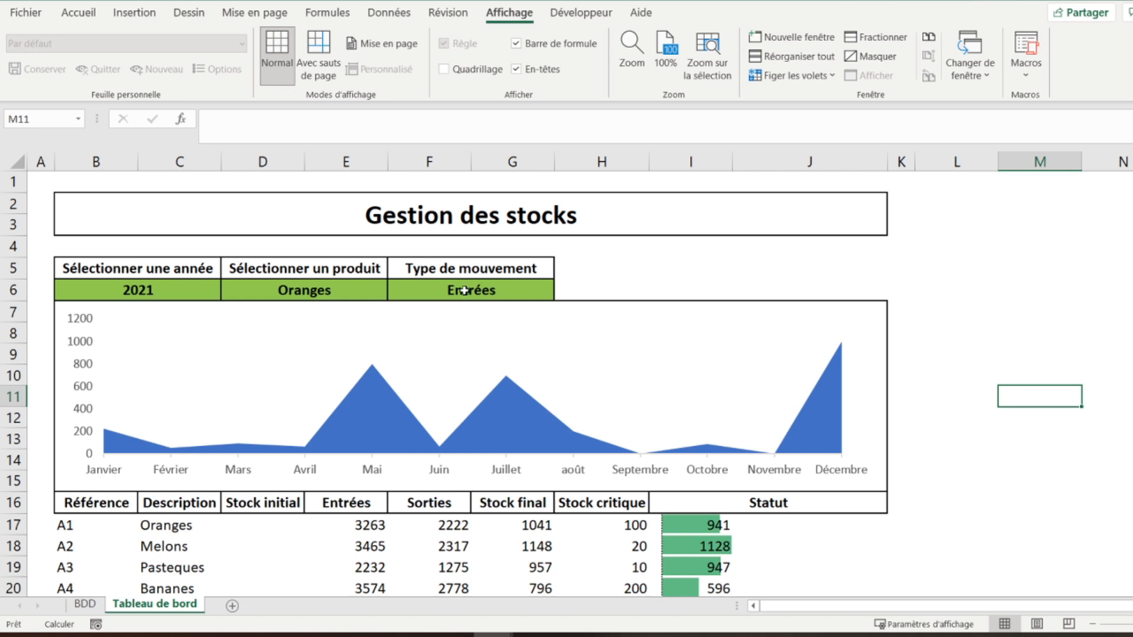
# Test the dashboard chart by setting the movement type selector to Sorties and the product selector to Pasteques.
pyautogui.scroll(-2, 406, 435)
pyautogui.scroll(3, 406, 436)
pyautogui.click(505, 291)
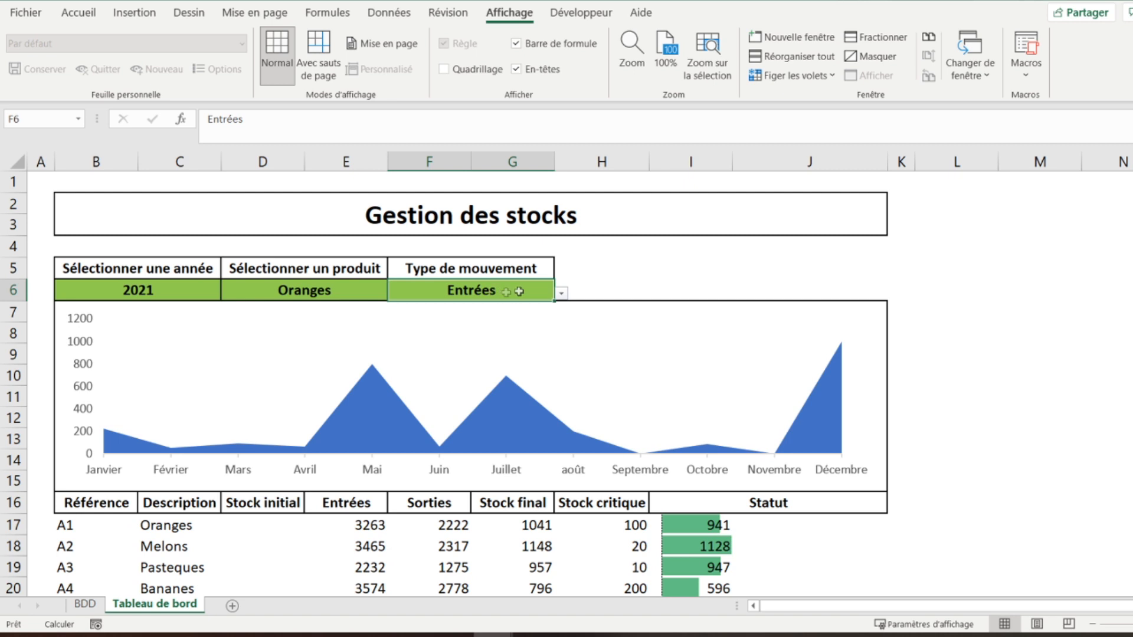
pyautogui.click(561, 293)
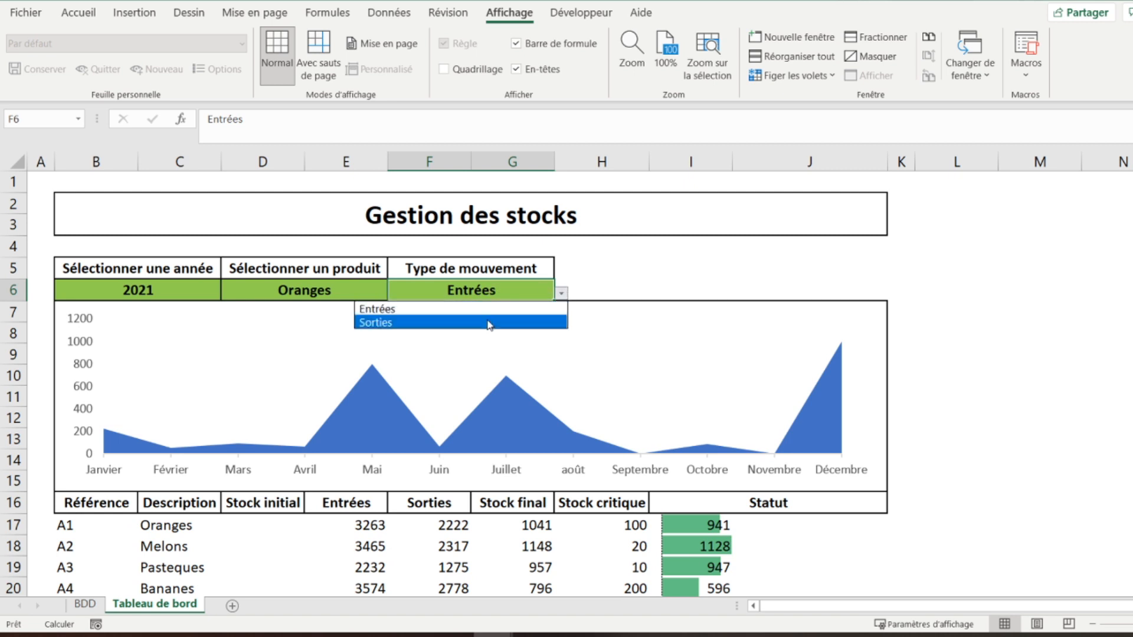
pyautogui.click(488, 323)
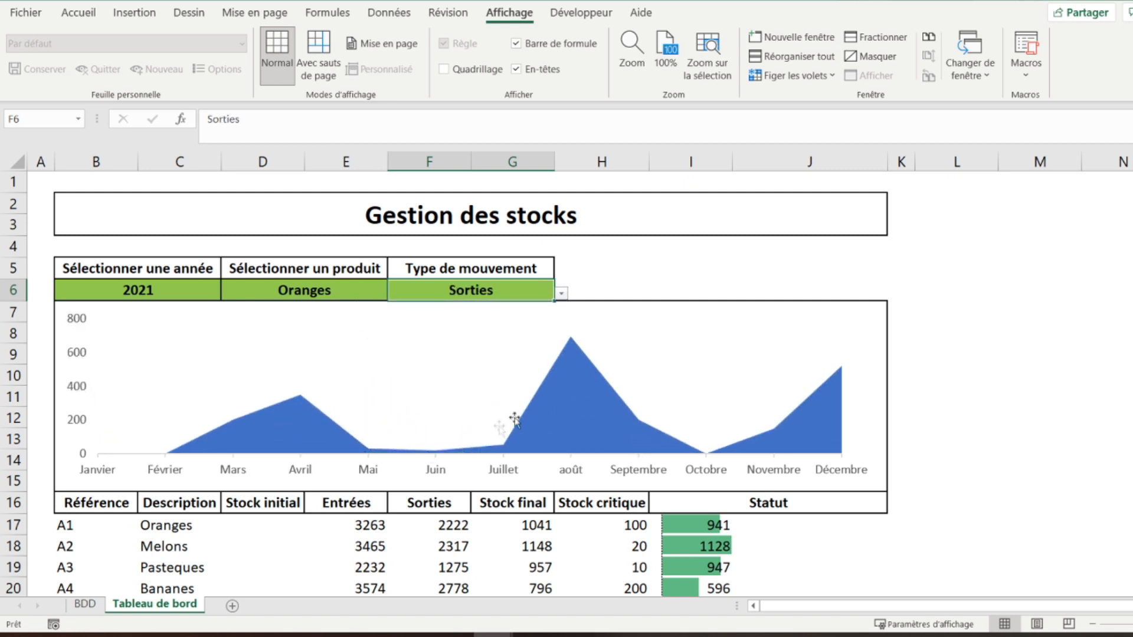
pyautogui.click(287, 291)
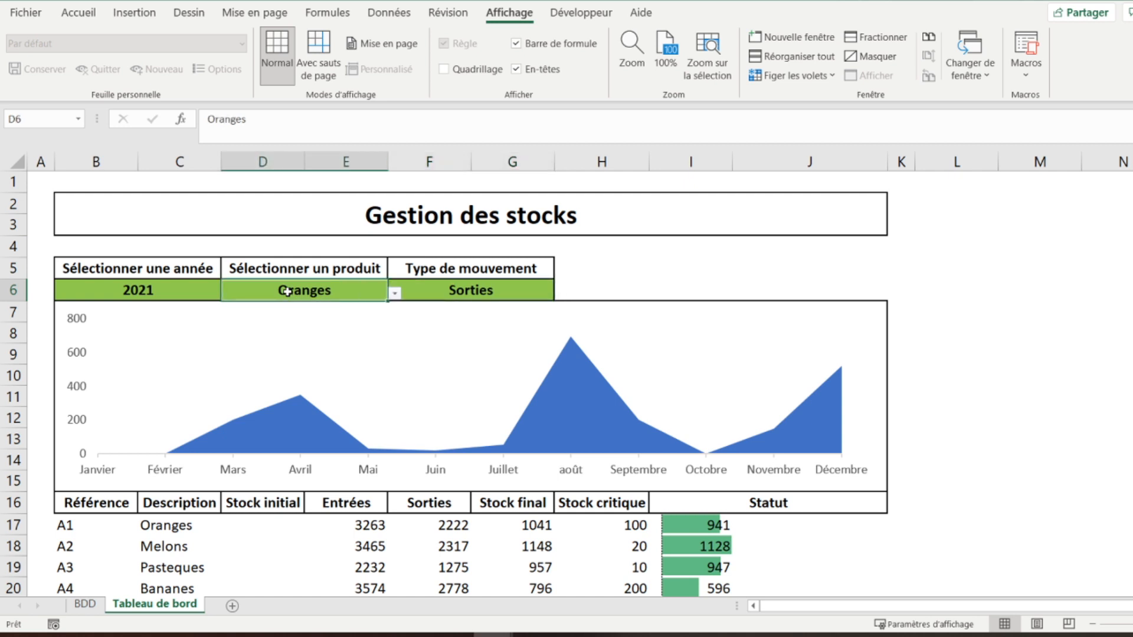
pyautogui.click(395, 293)
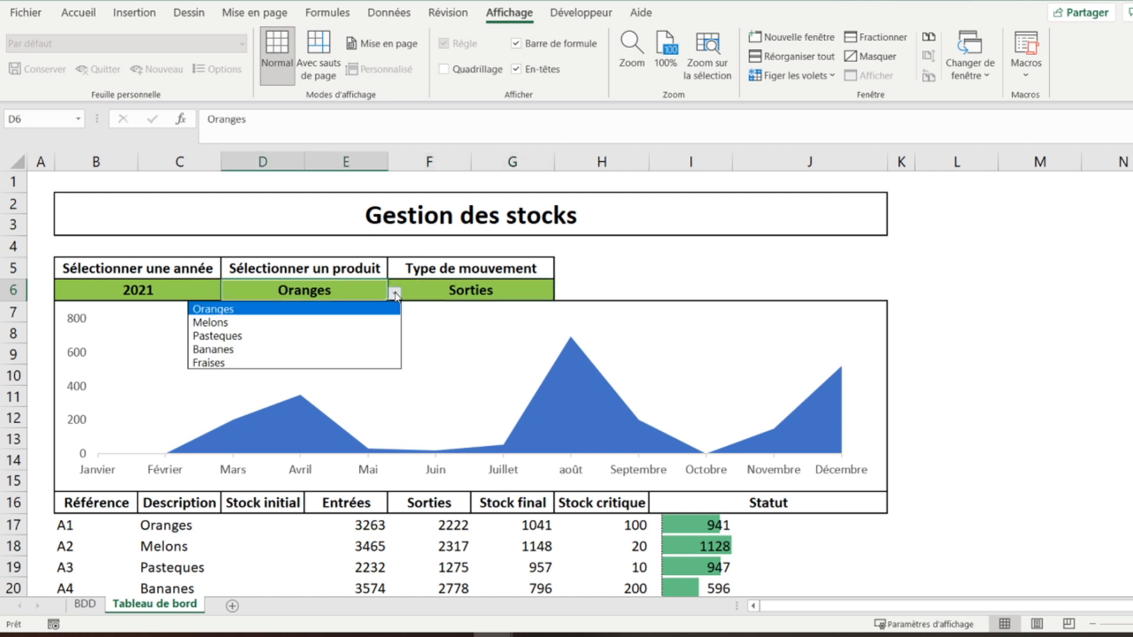
pyautogui.click(305, 336)
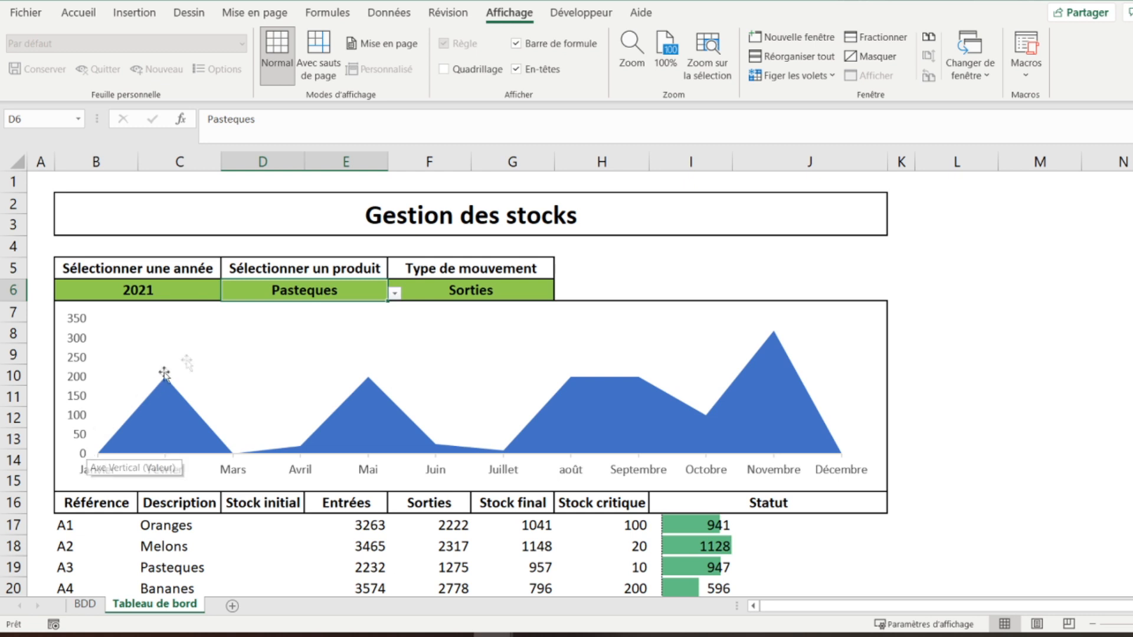
# Set the product selector to Bananes and the movement type selector to Entrées.
pyautogui.click(394, 293)
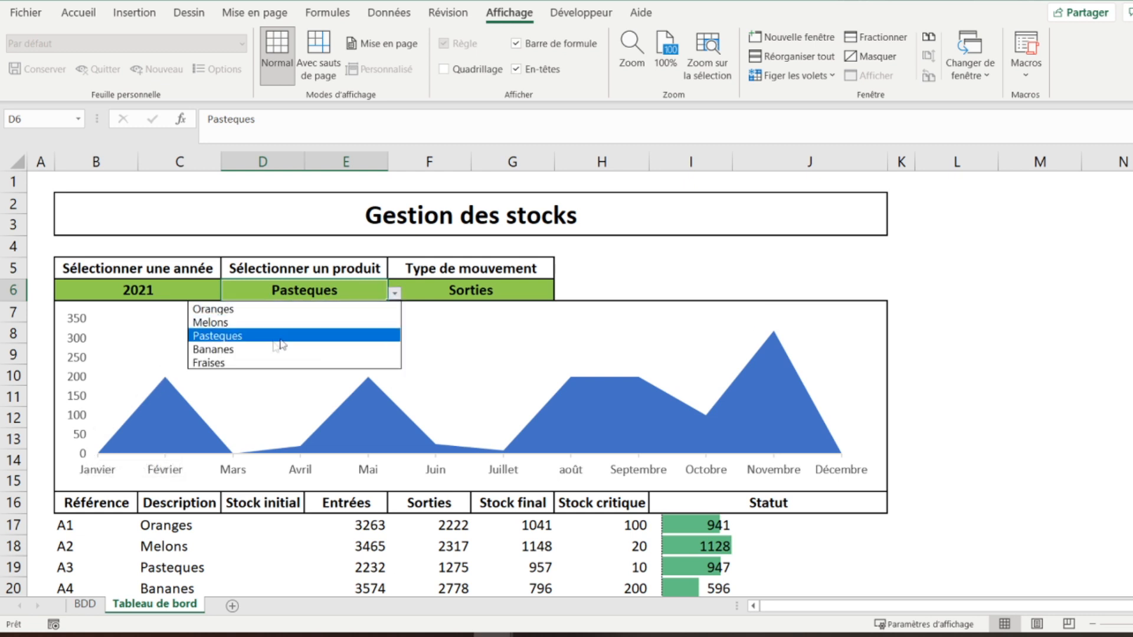
pyautogui.click(263, 348)
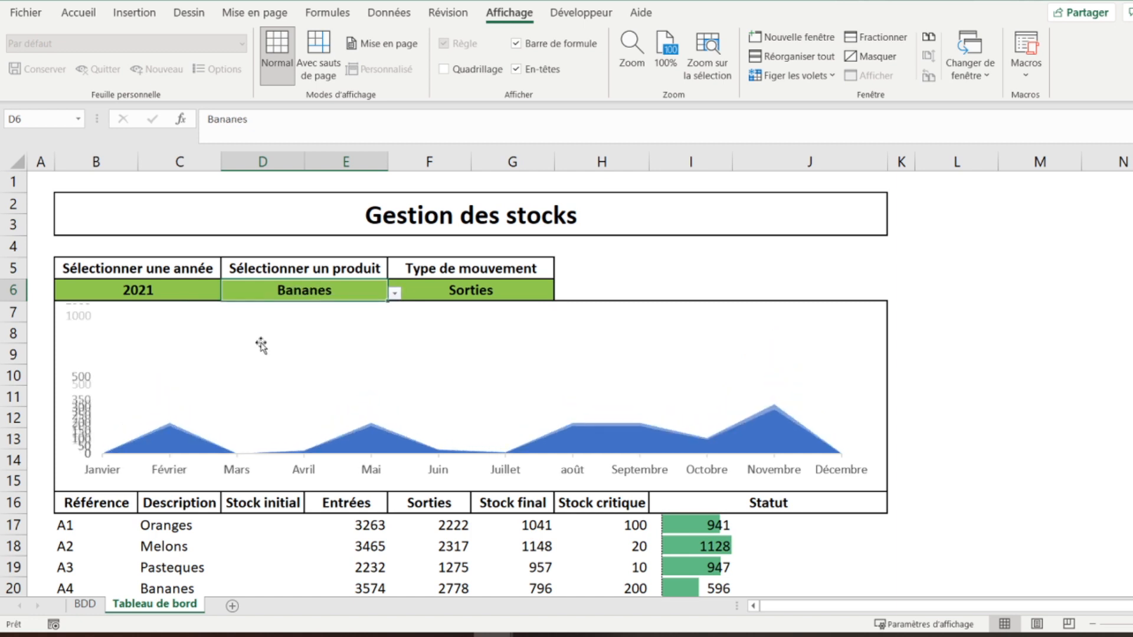
pyautogui.click(472, 287)
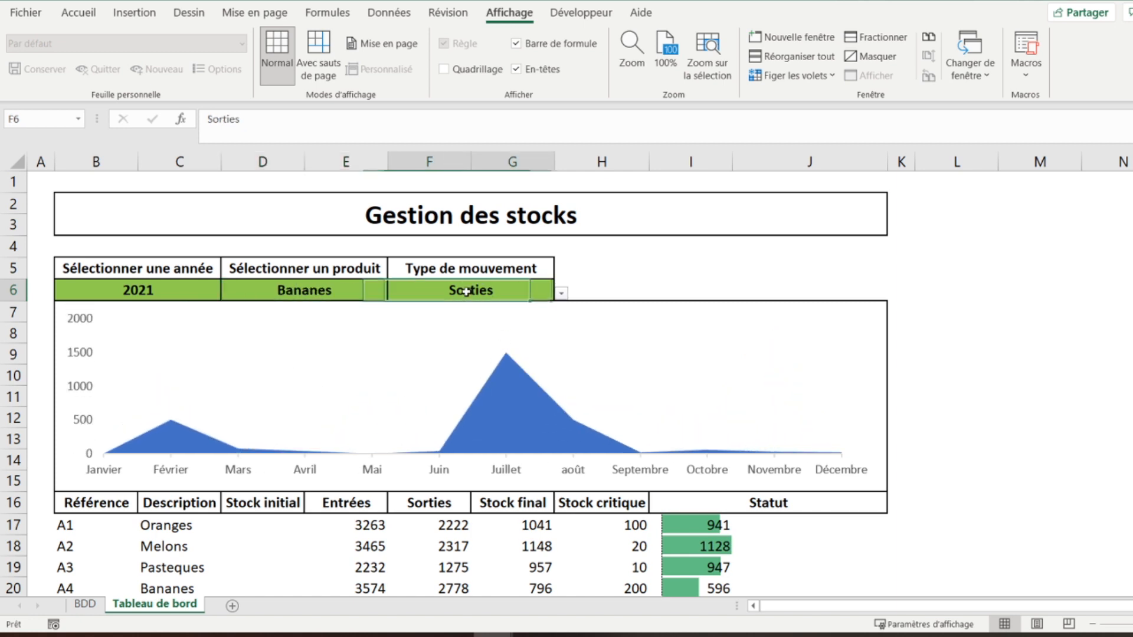
pyautogui.click(562, 293)
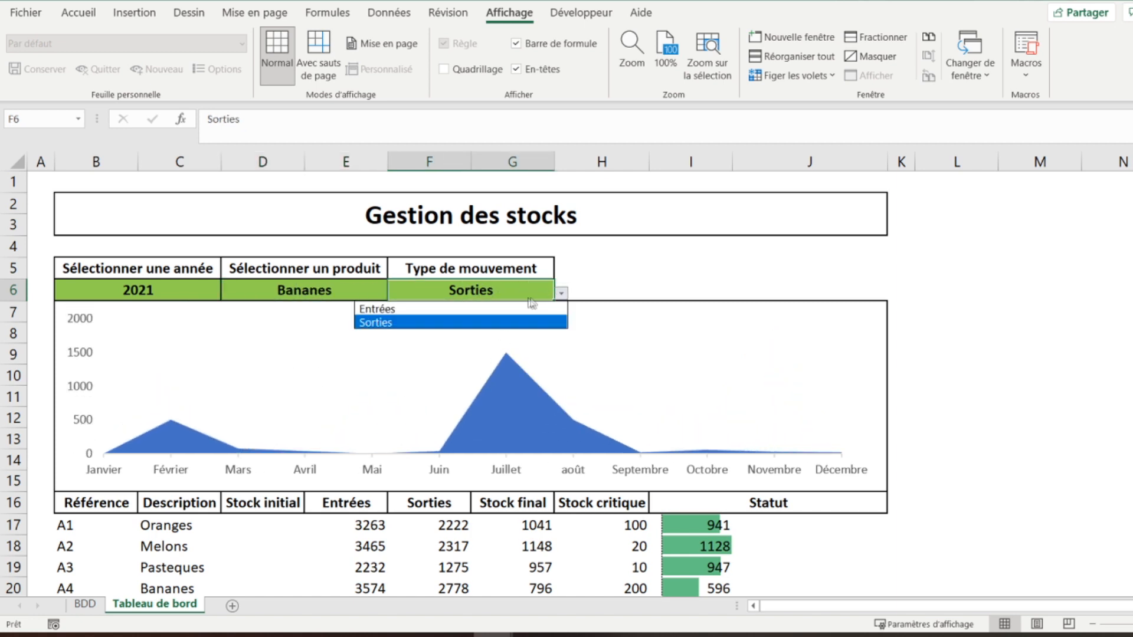
pyautogui.click(515, 307)
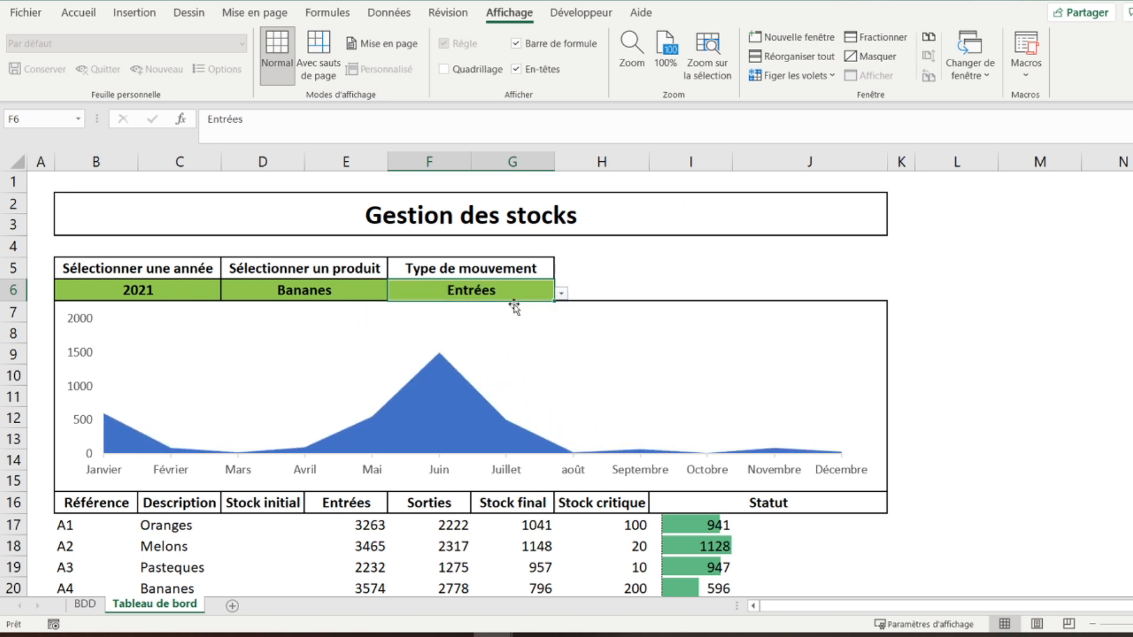
pyautogui.click(40, 183)
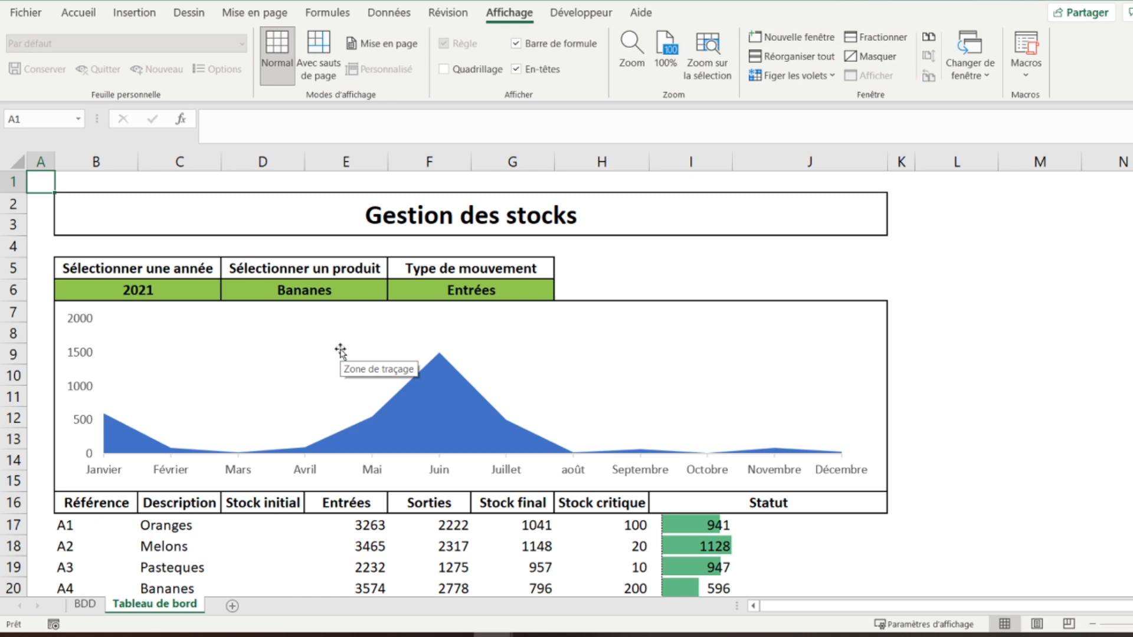
pyautogui.click(142, 290)
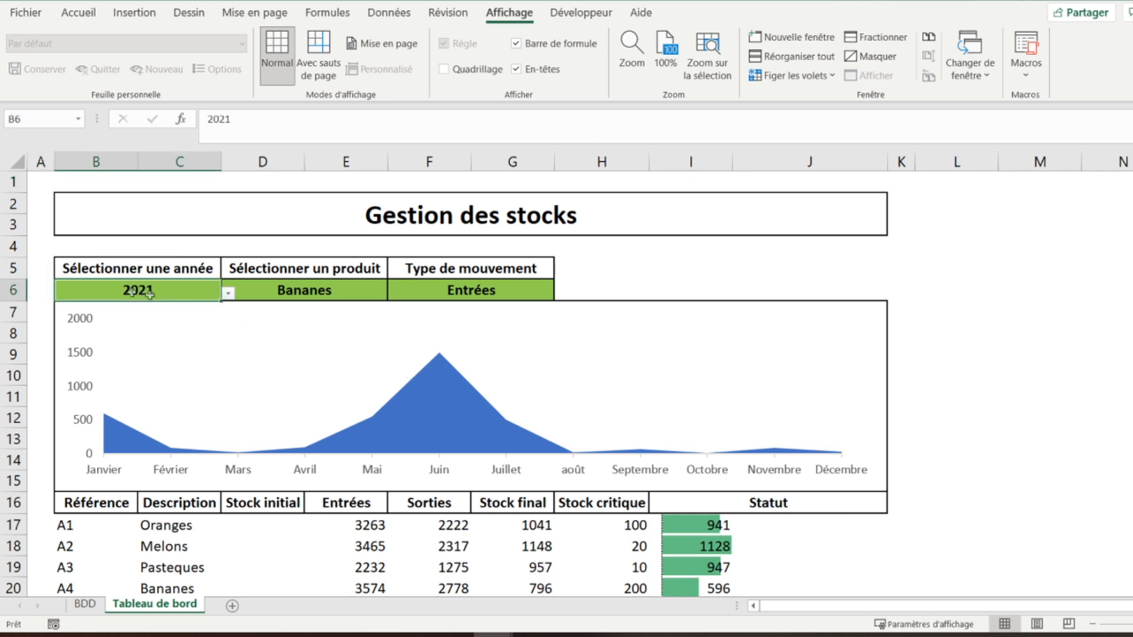
pyautogui.click(228, 294)
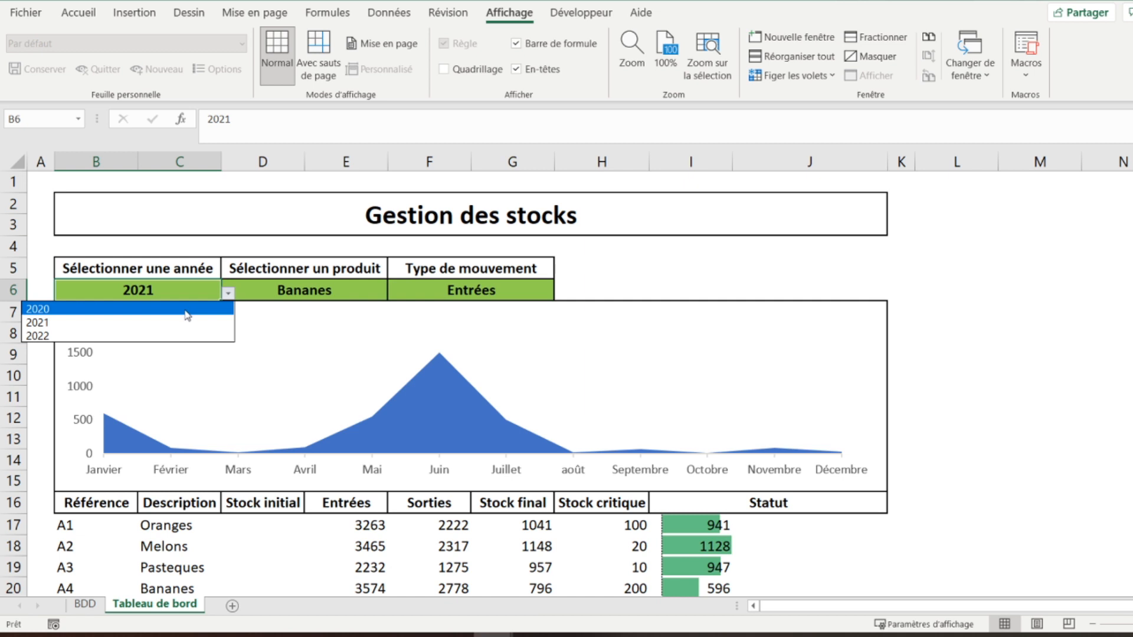
pyautogui.click(192, 289)
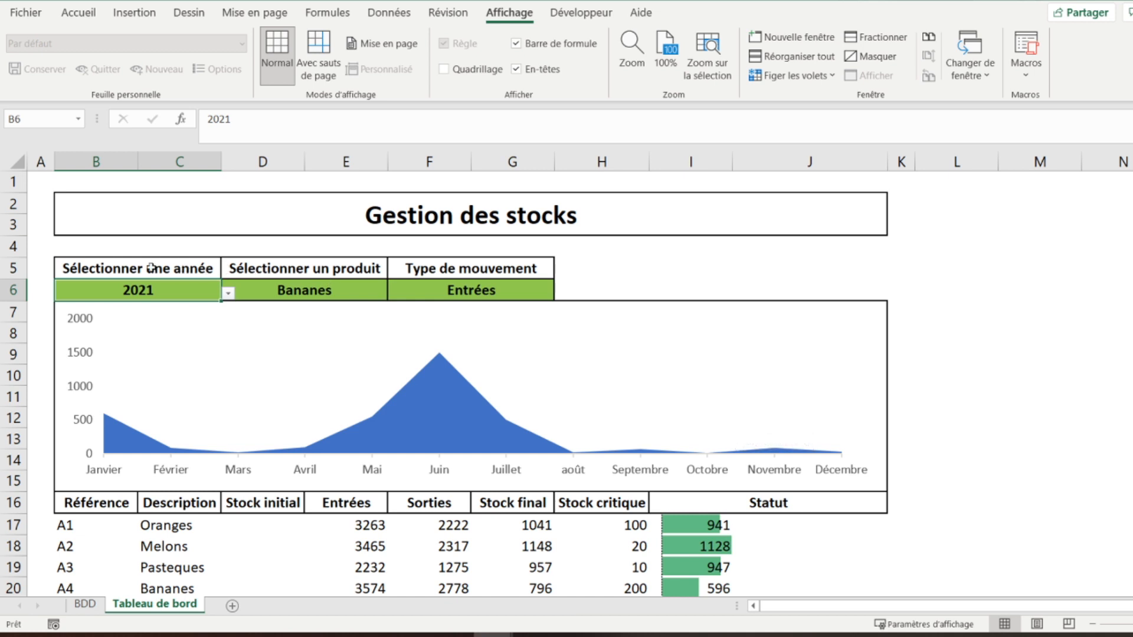
pyautogui.click(39, 177)
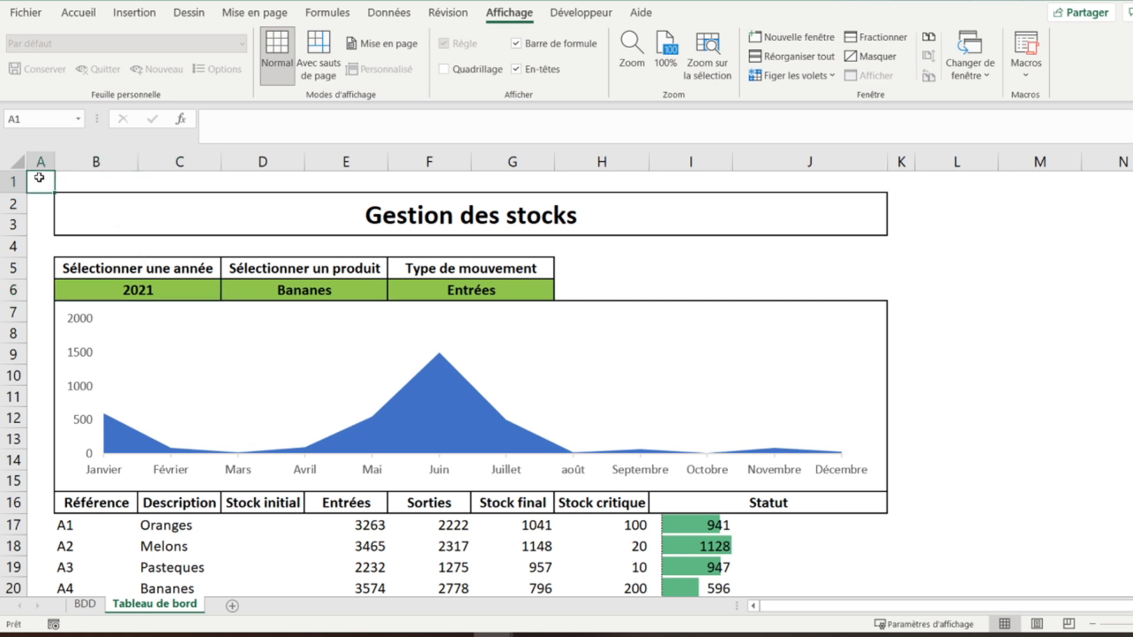